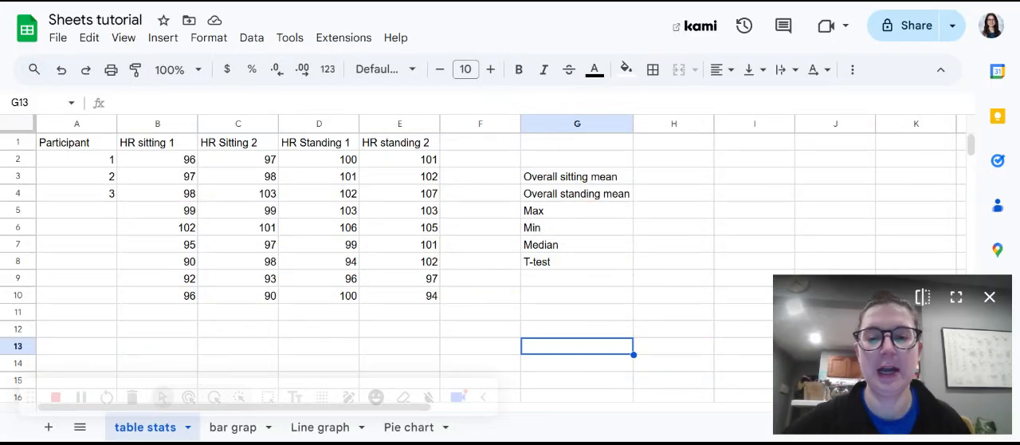
Extend the participant numbering series in A2:A4 down to row 10 and reject the table conversion suggestion.
click(24, 142)
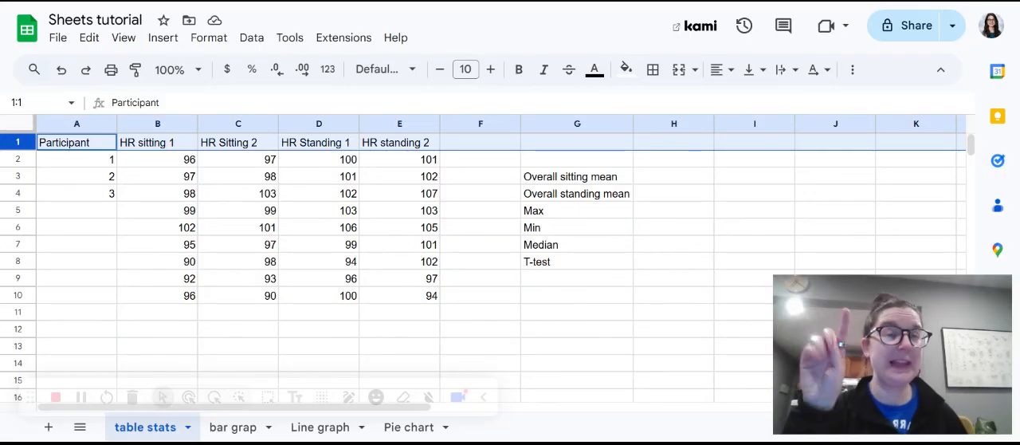
click(112, 163)
drag(111, 163, 113, 204)
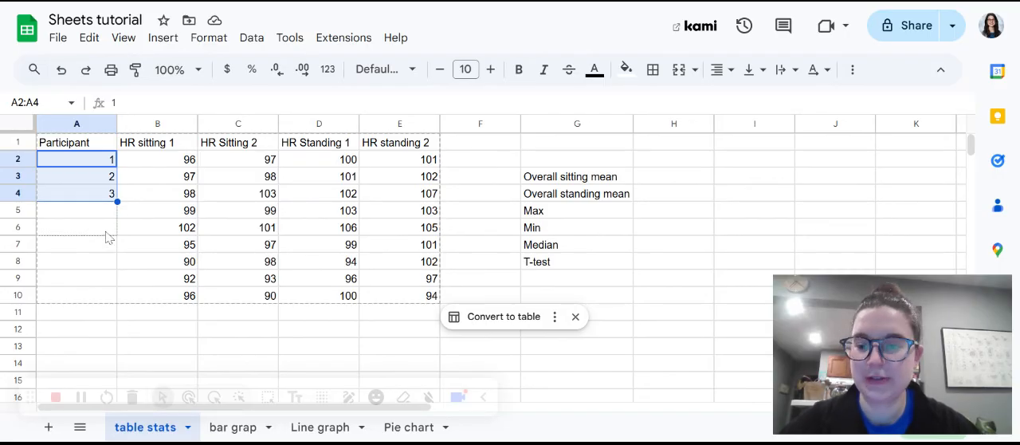
drag(94, 303, 94, 303)
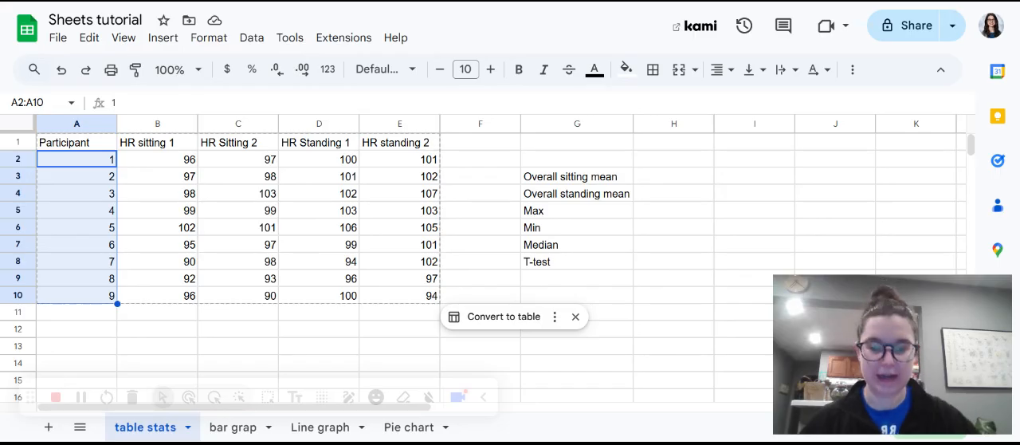
click(575, 317)
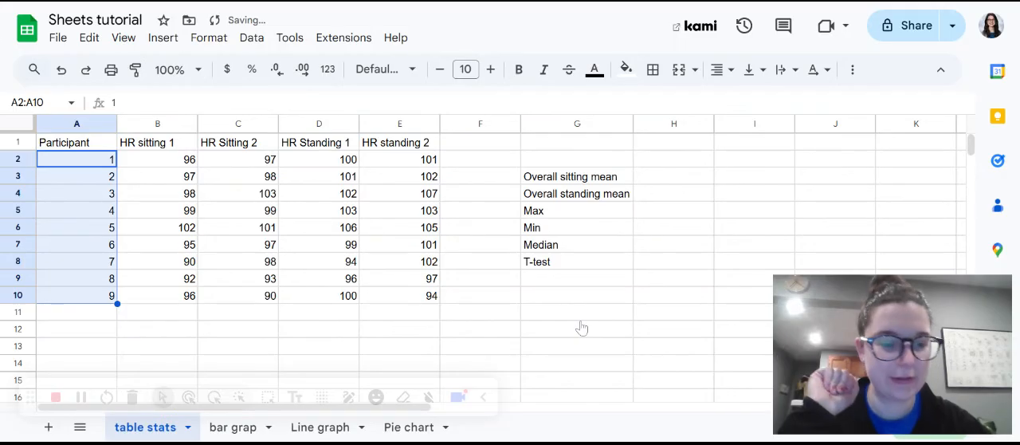
Freeze the header row 1 and check that it holds while moving through the sheet.
click(18, 143)
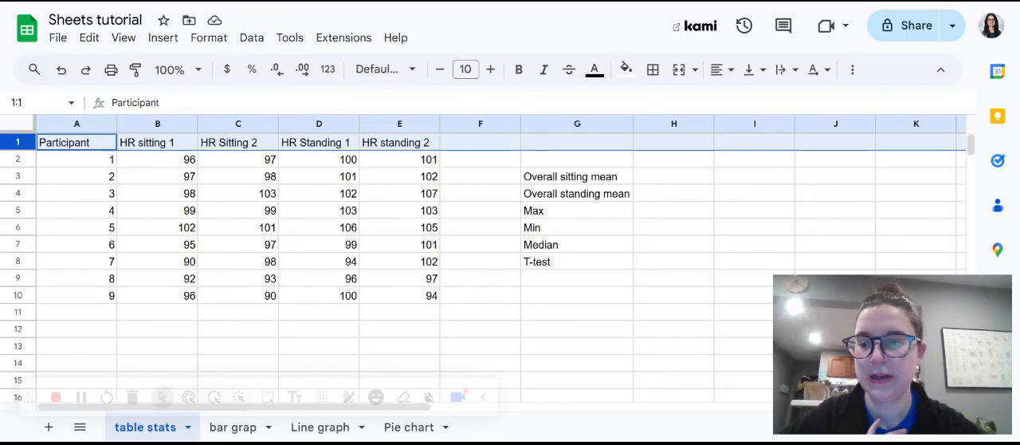
right_click(18, 142)
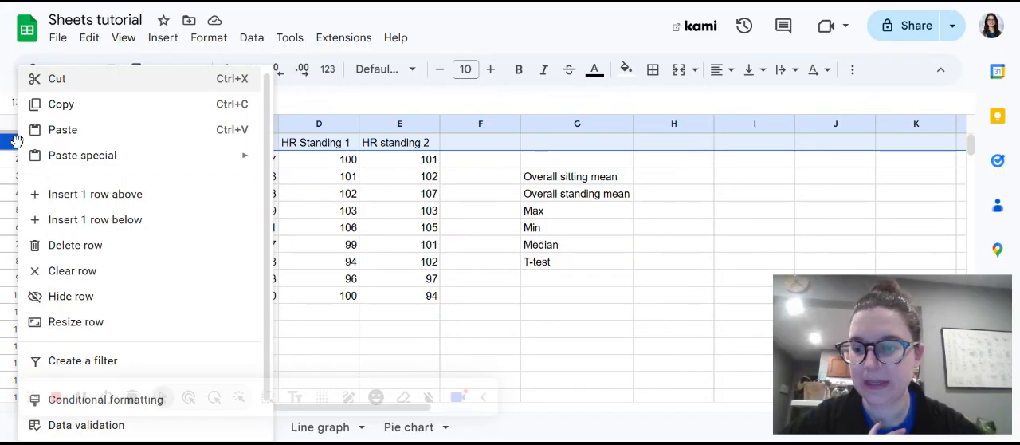
scroll(92, 291, down, 1)
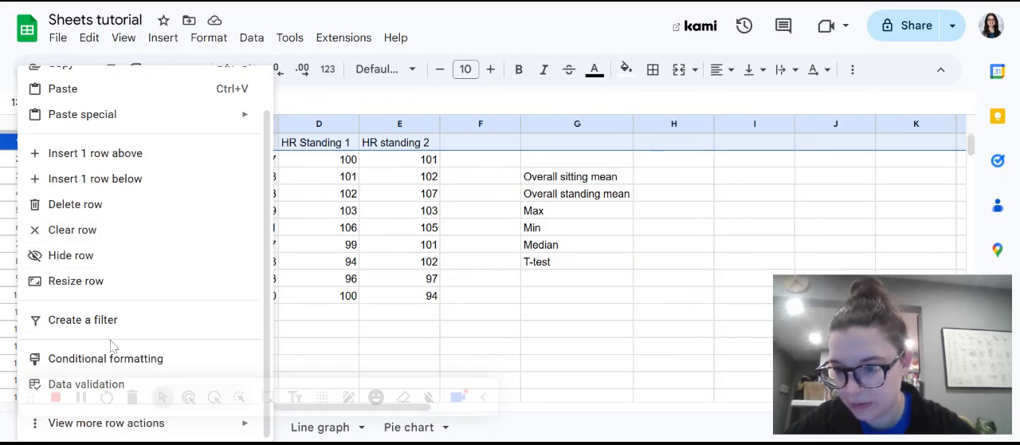
mouse_move(151, 432)
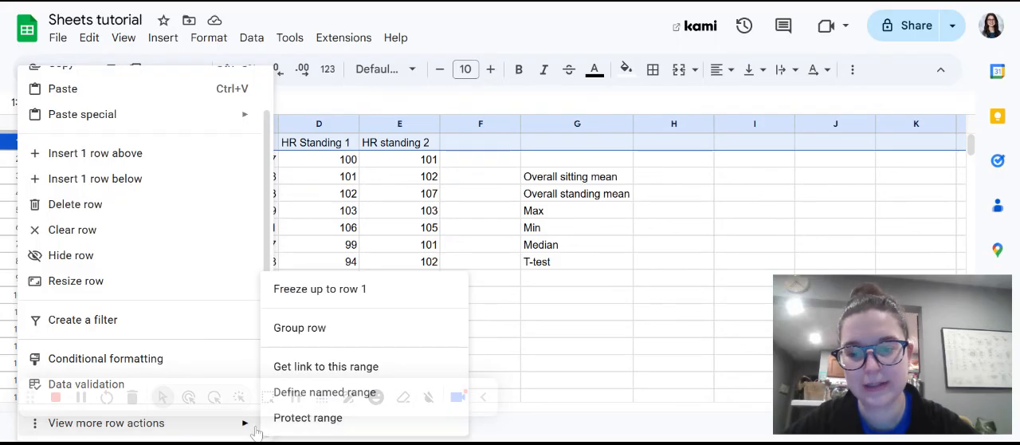
click(303, 292)
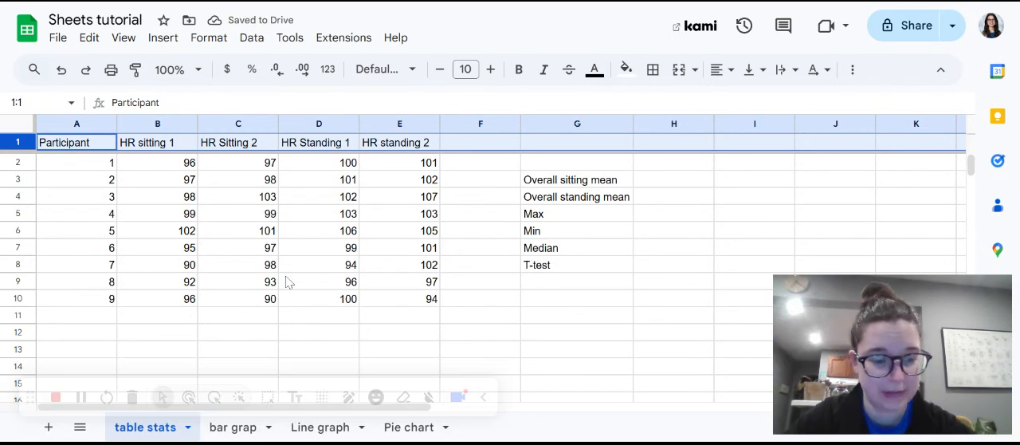
scroll(288, 283, down, 6)
scroll(288, 282, down, 2)
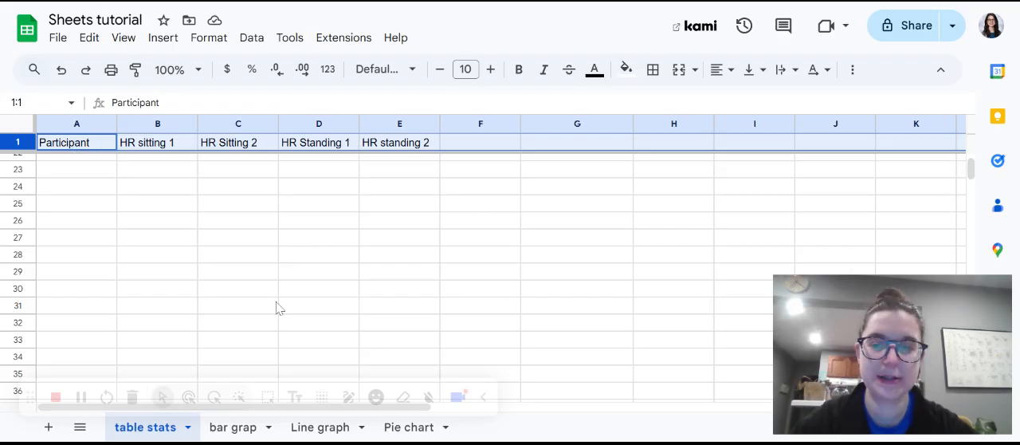
scroll(277, 308, up, 8)
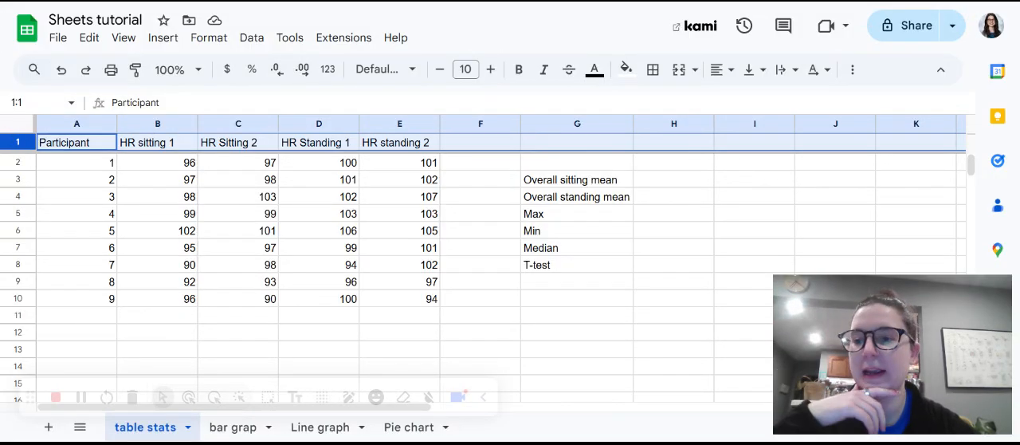
Center the contents of the entire sheet horizontally and align them vertically to the middle.
click(16, 130)
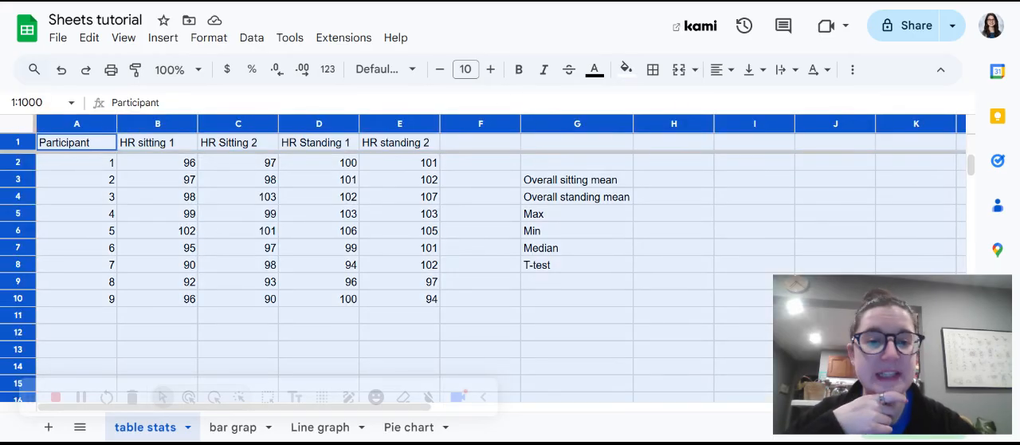
click(729, 78)
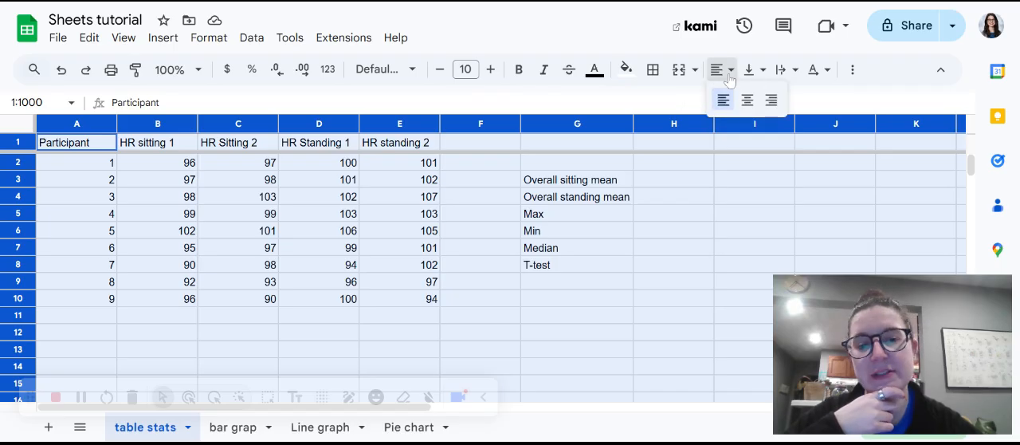
click(749, 110)
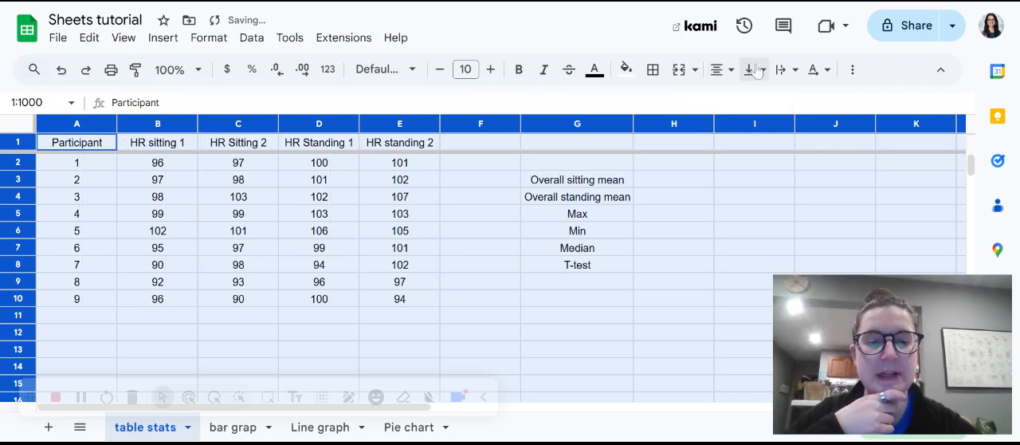
click(761, 70)
click(779, 103)
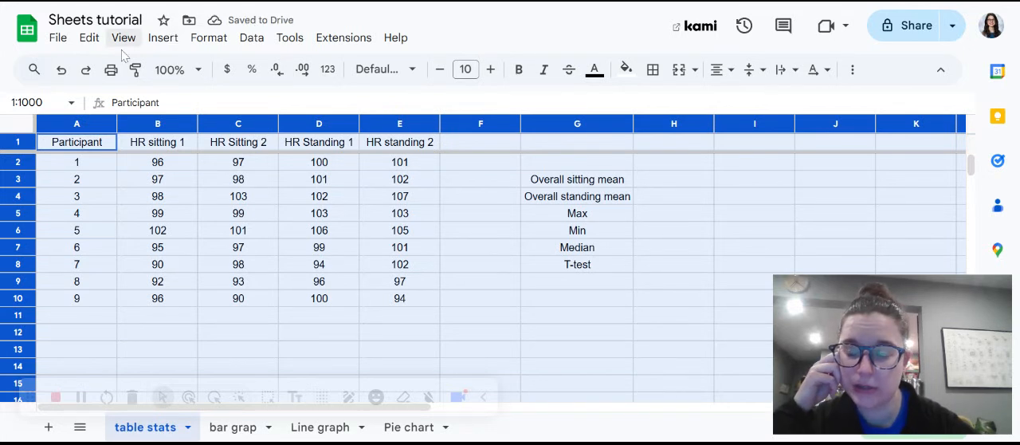
Apply alternating colors to the whole sheet with the default gray style and a header.
click(211, 38)
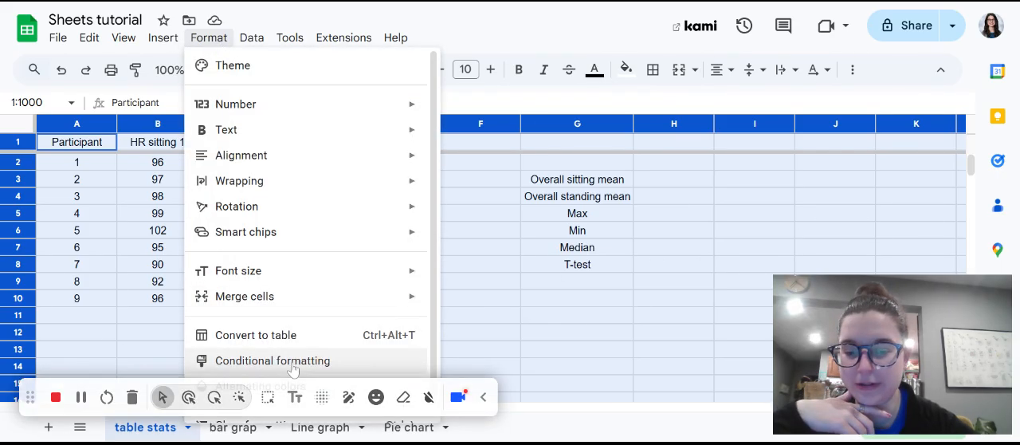
click(297, 387)
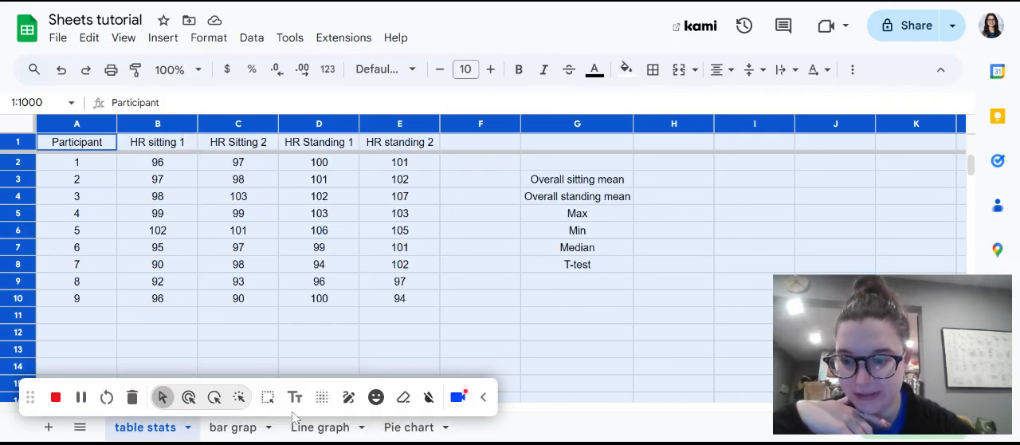
drag(29, 406, 15, 431)
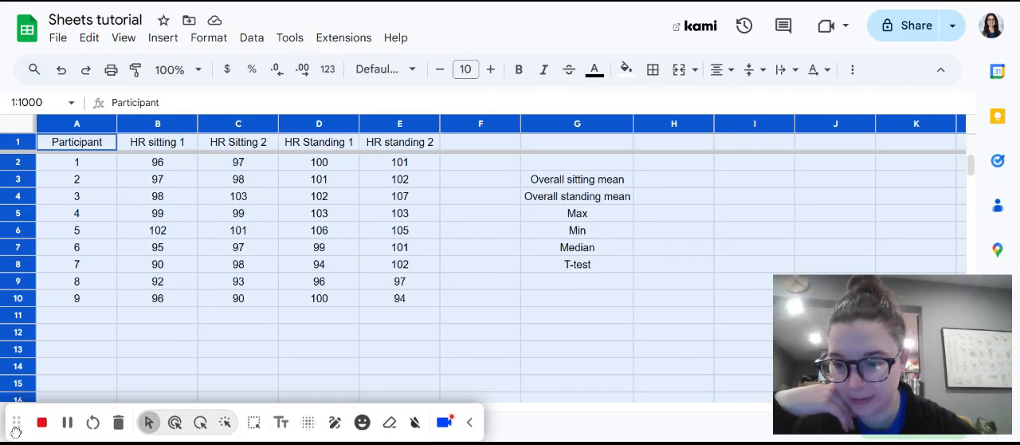
click(206, 39)
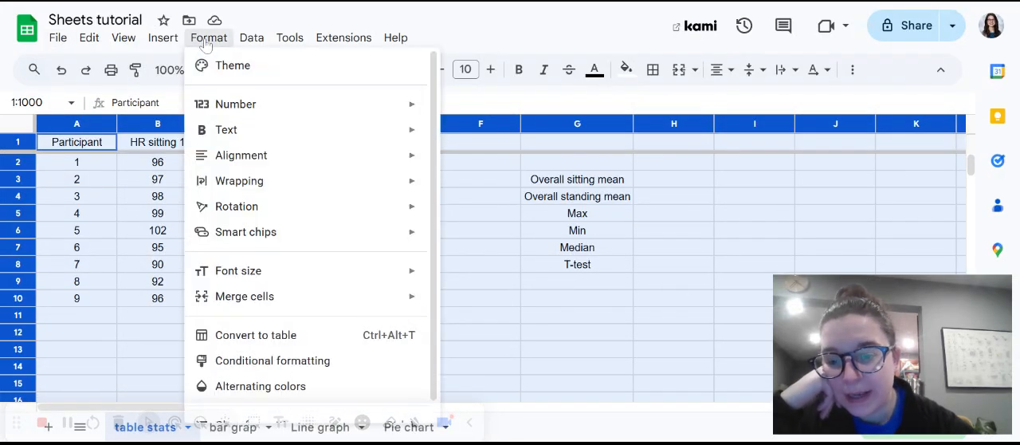
click(339, 388)
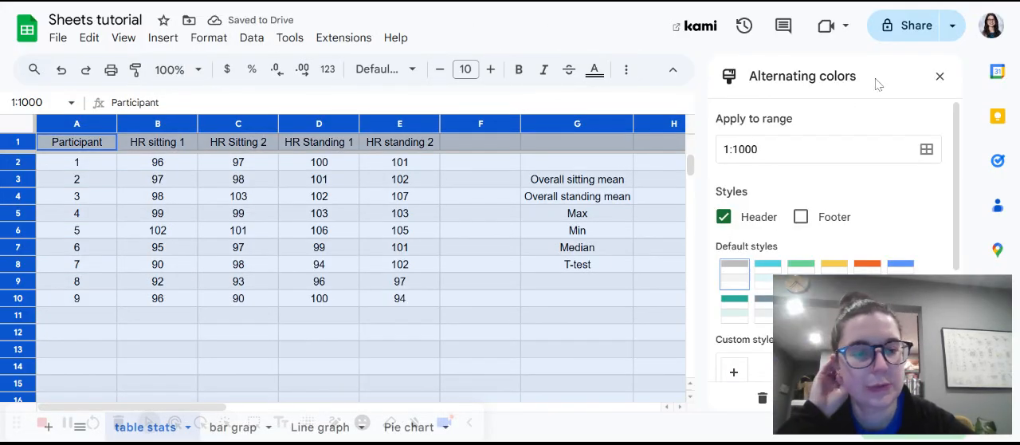
click(940, 77)
click(539, 353)
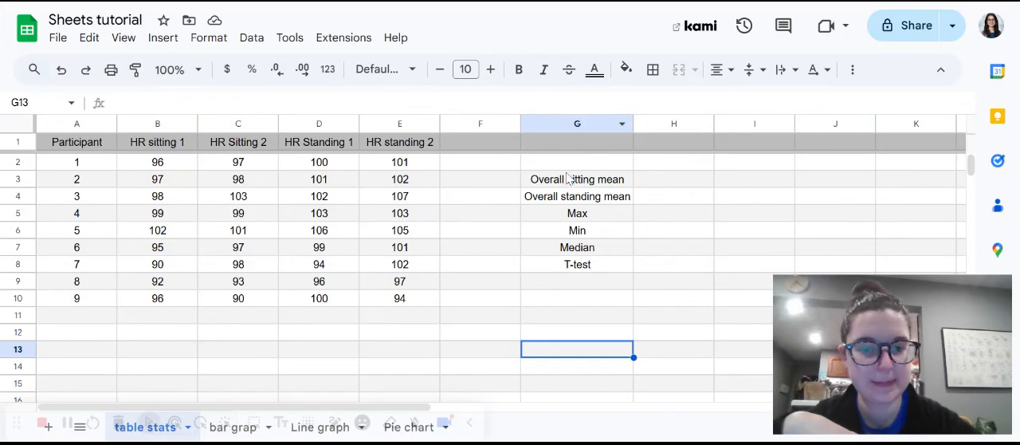
drag(570, 180, 586, 270)
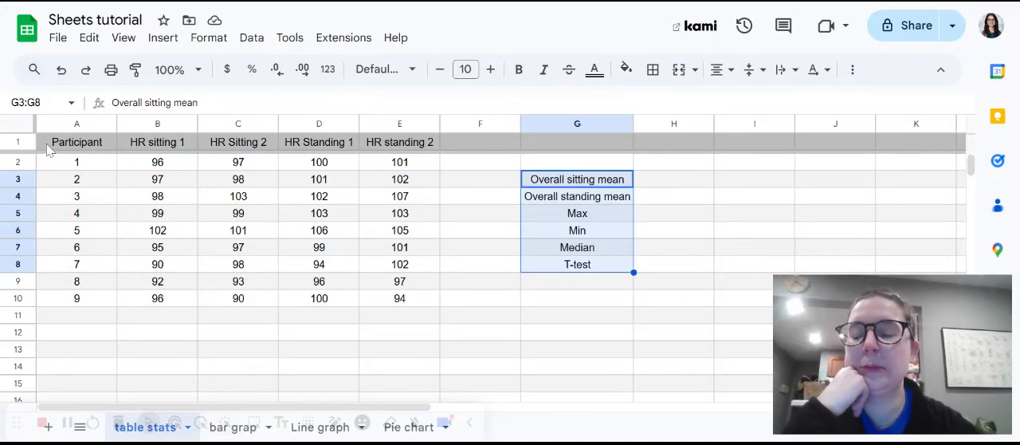
drag(24, 149, 235, 231)
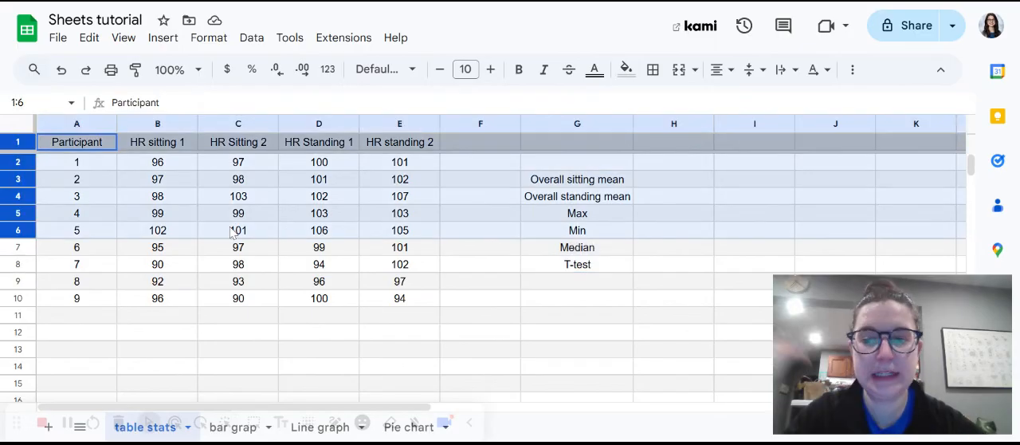
drag(419, 232, 412, 235)
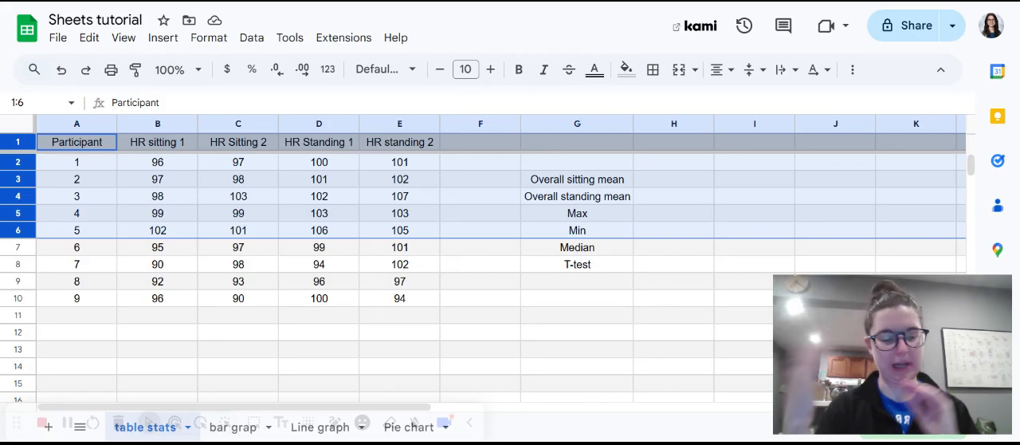
click(462, 351)
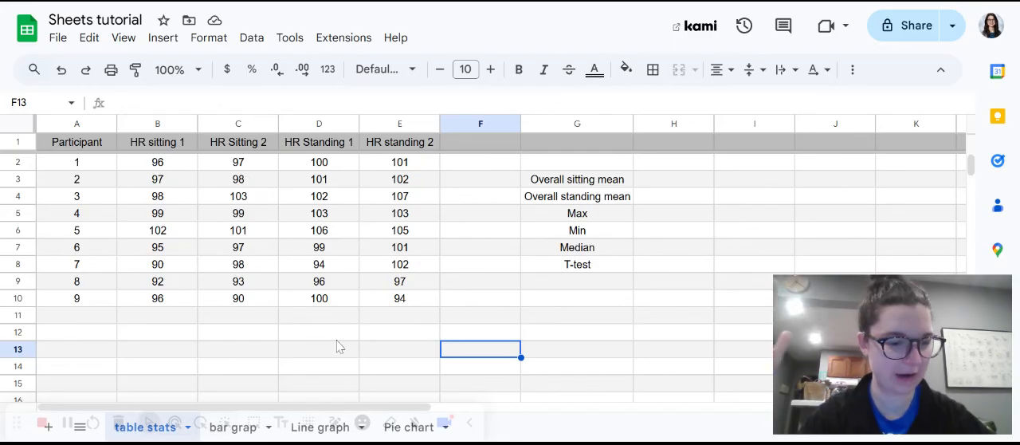
Insert one empty column after HR Sitting 2 and another after HR standing 2.
click(249, 124)
right_click(249, 124)
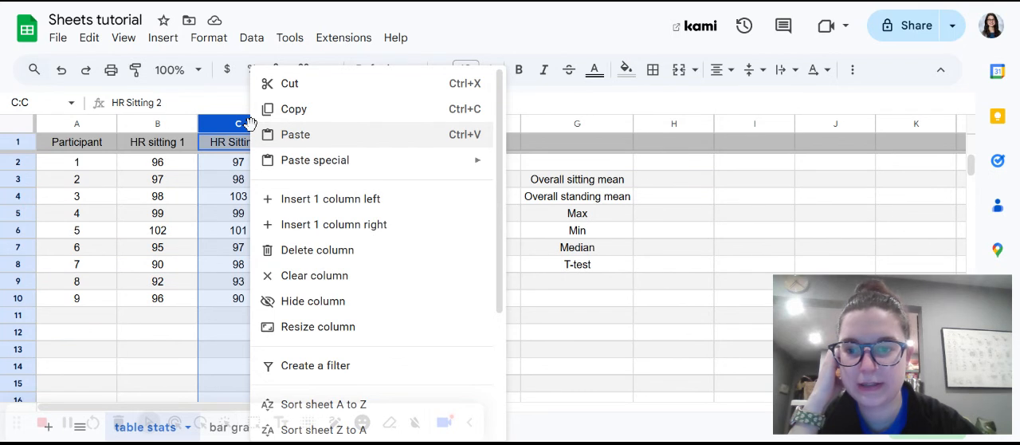
click(323, 231)
click(467, 121)
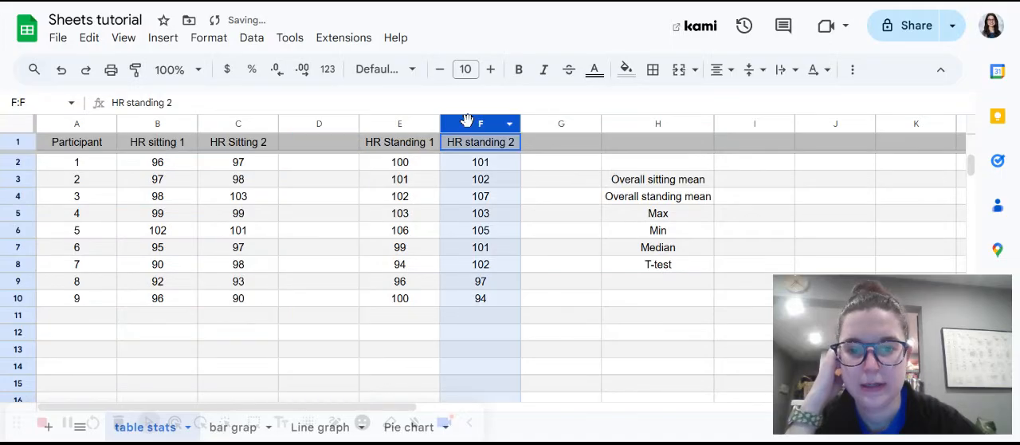
right_click(467, 121)
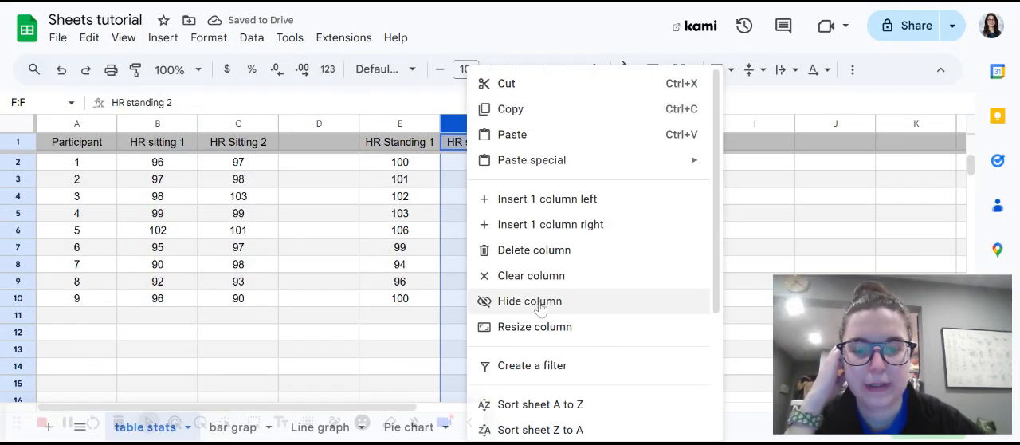
click(544, 229)
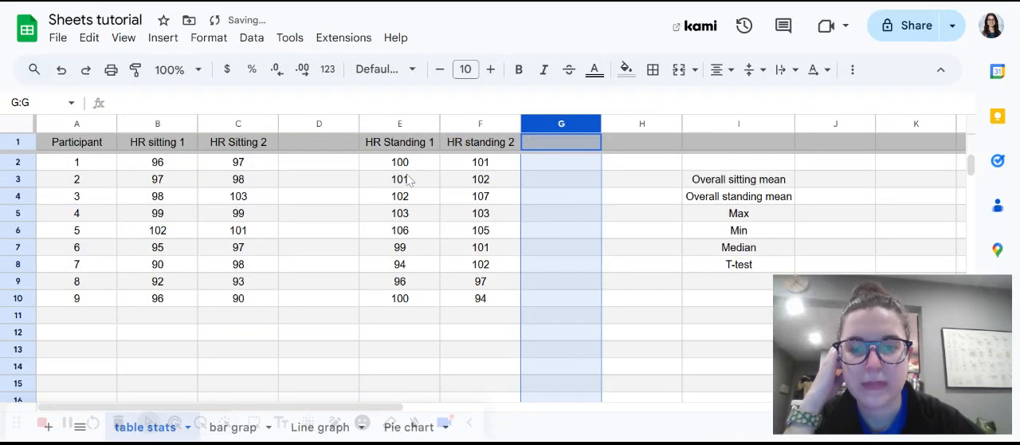
Label the empty column after HR Sitting 2 as "AVG Sitting HR" in cell D1.
click(311, 147)
text(AVG)
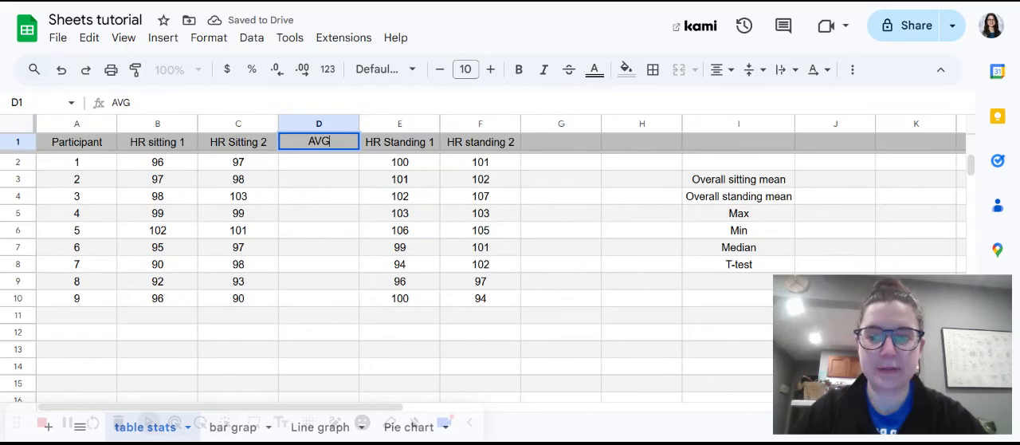
text( sitt)
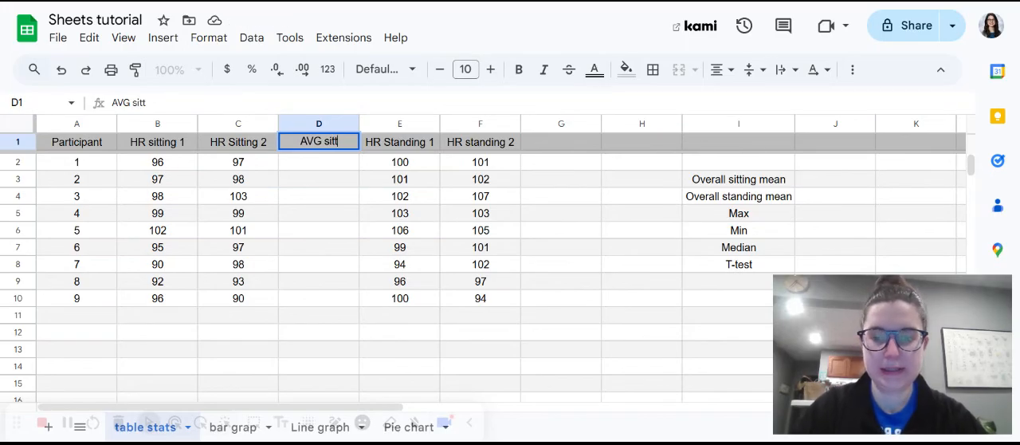
text(ing HR)
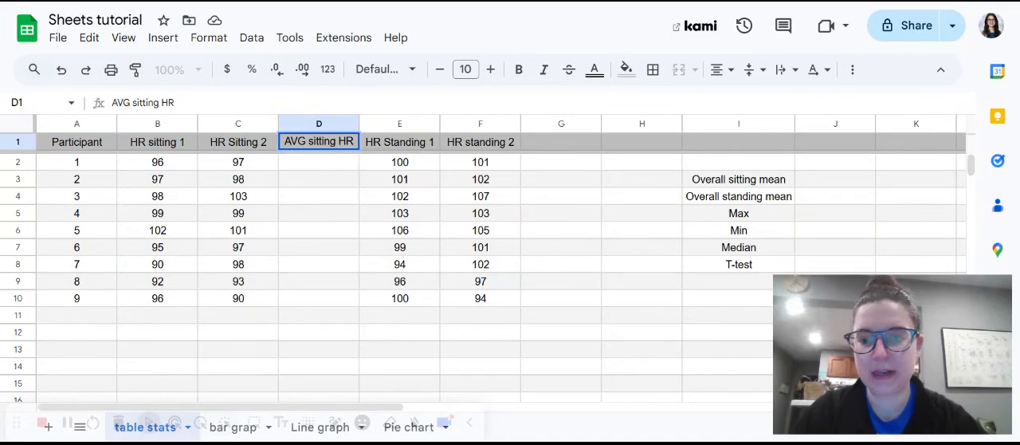
click(312, 141)
key(BackSpace)
text(S)
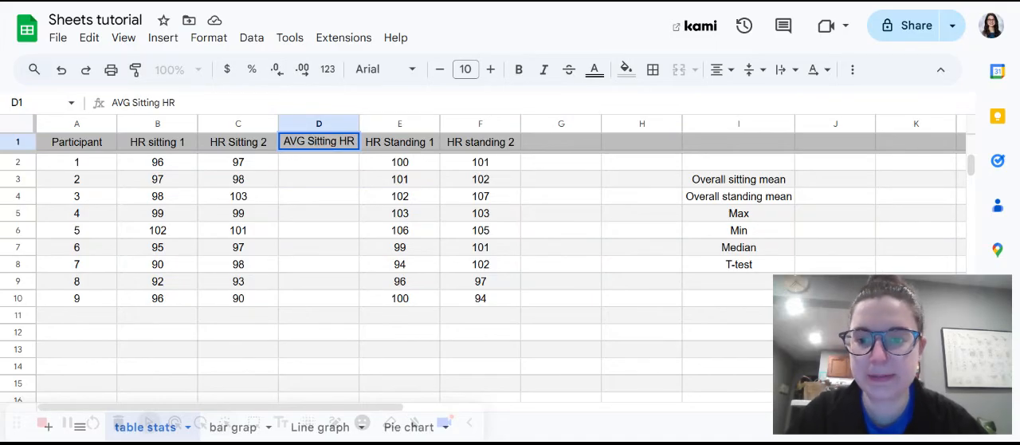
Label cell G1 as "AVG Standing HR" and widen column G so the whole header fits.
click(562, 148)
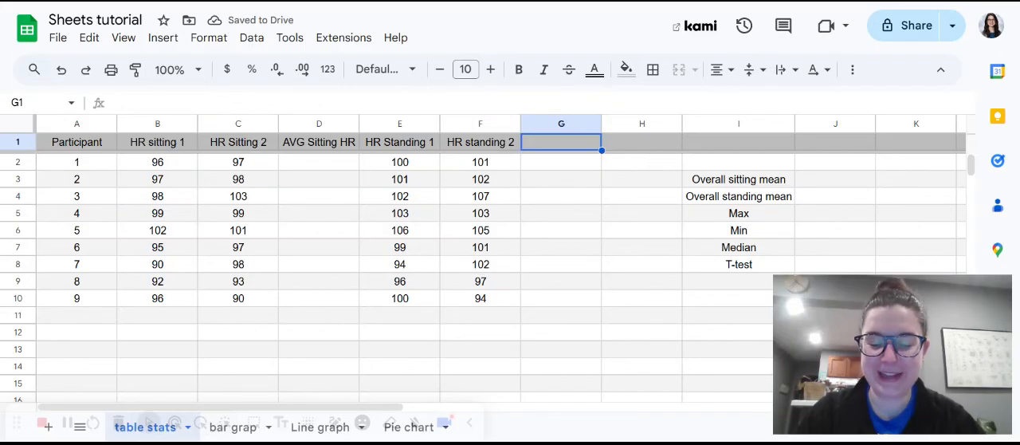
text(AVG S)
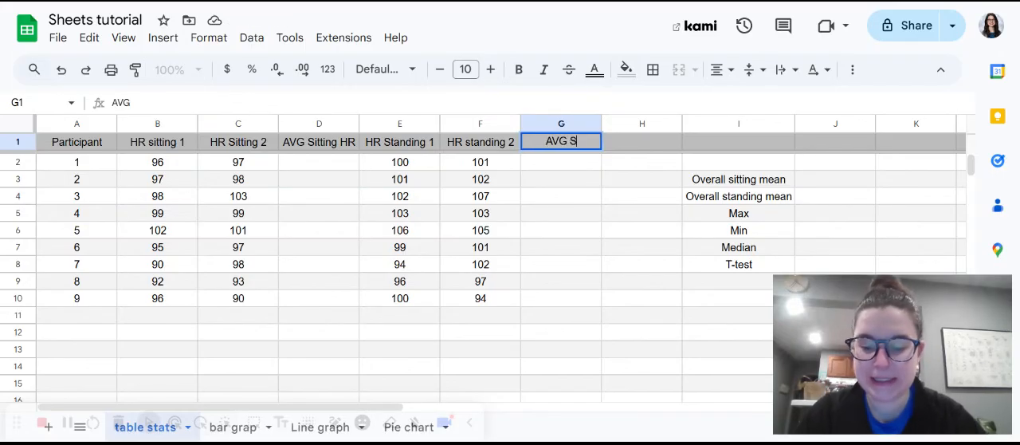
text(tanding HR)
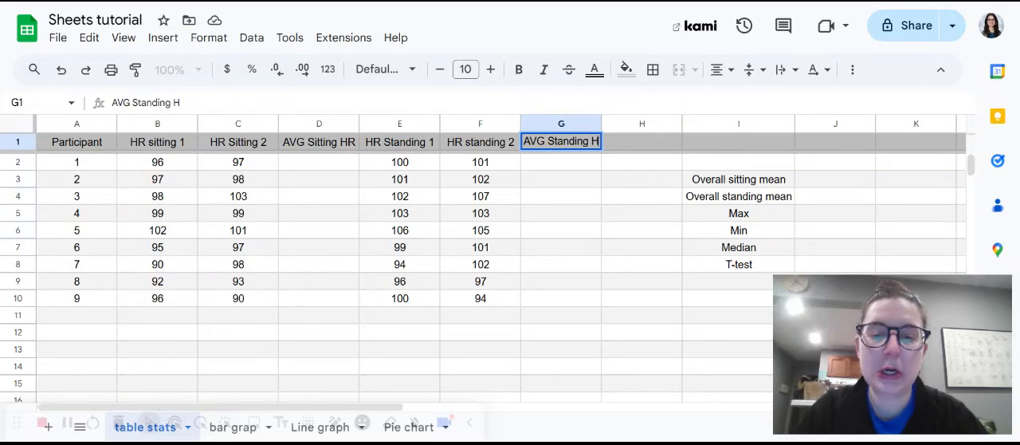
click(586, 199)
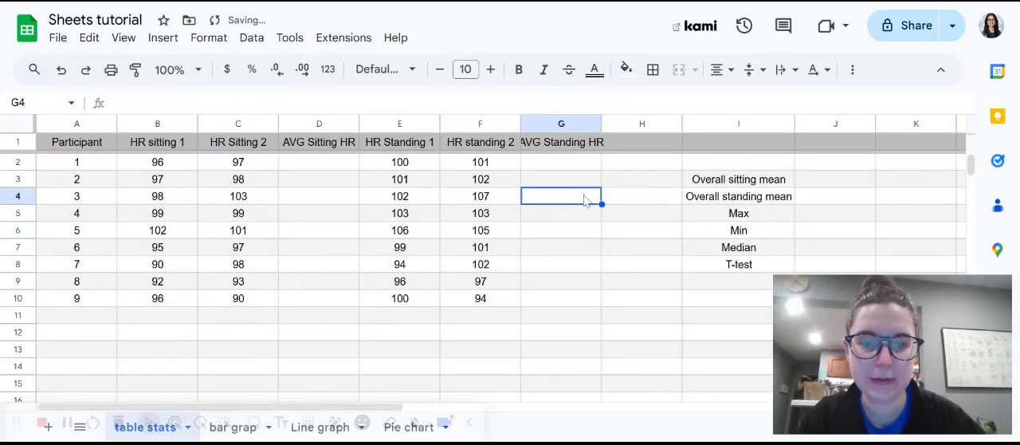
drag(601, 124, 616, 124)
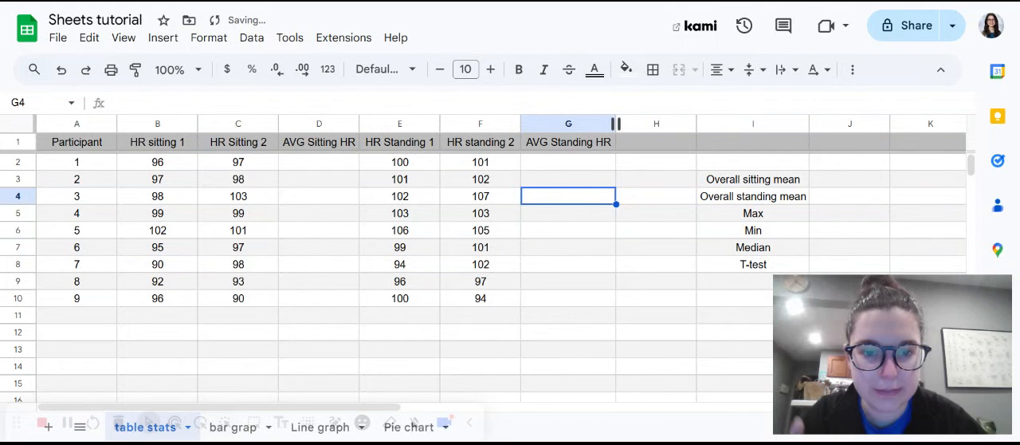
Enter =average(B2:C2) in cell D2 for the first participant's sitting average and decline the suggested autofill.
click(340, 162)
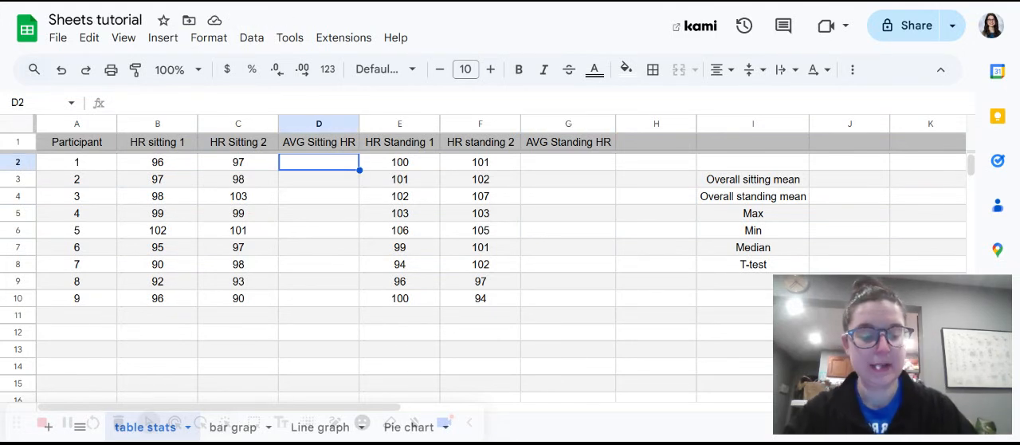
text(=)
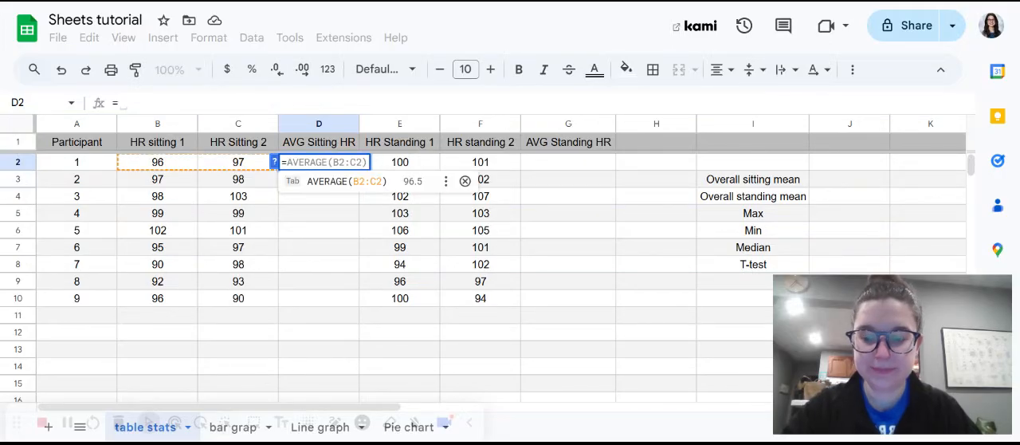
text(average)
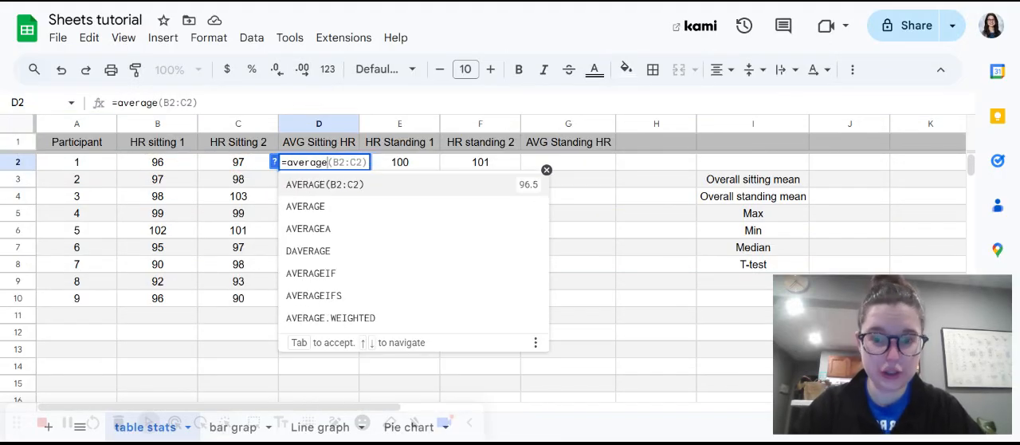
text(()
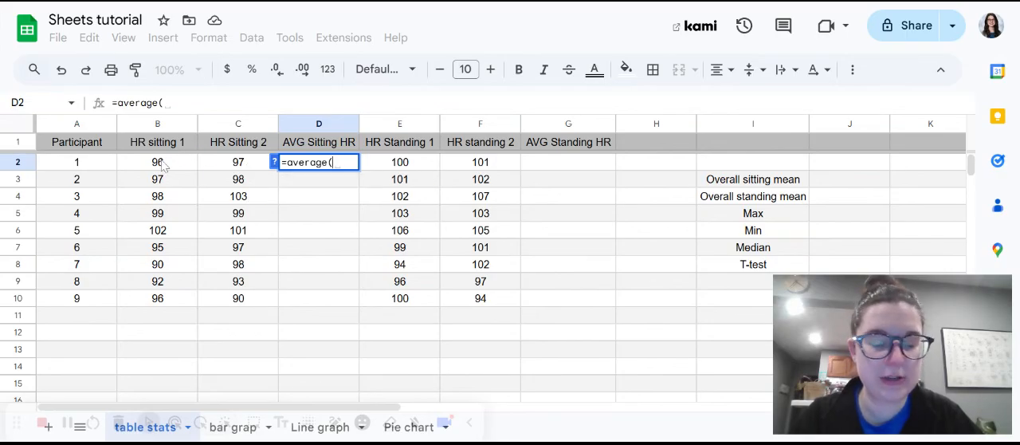
drag(159, 163, 222, 172)
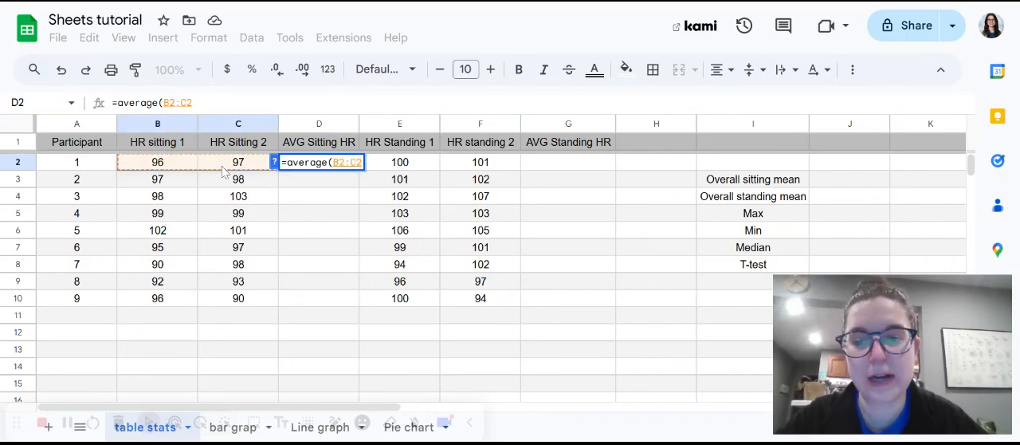
text())
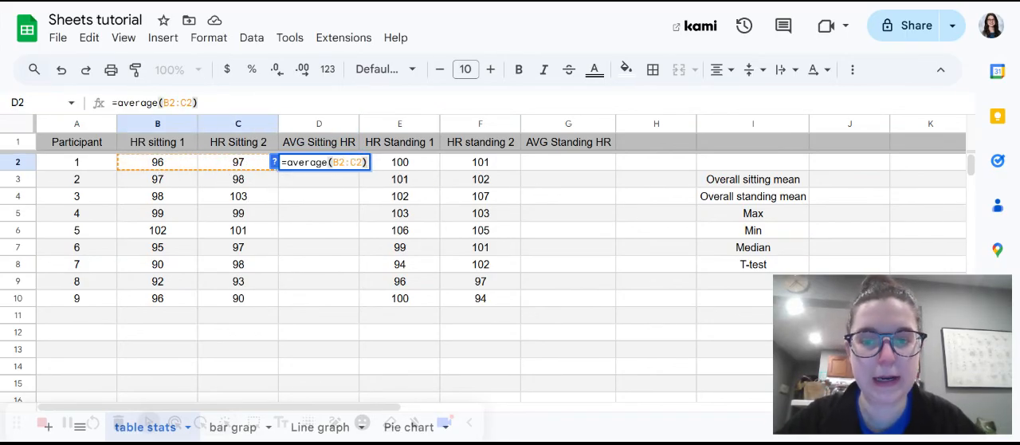
key(Return)
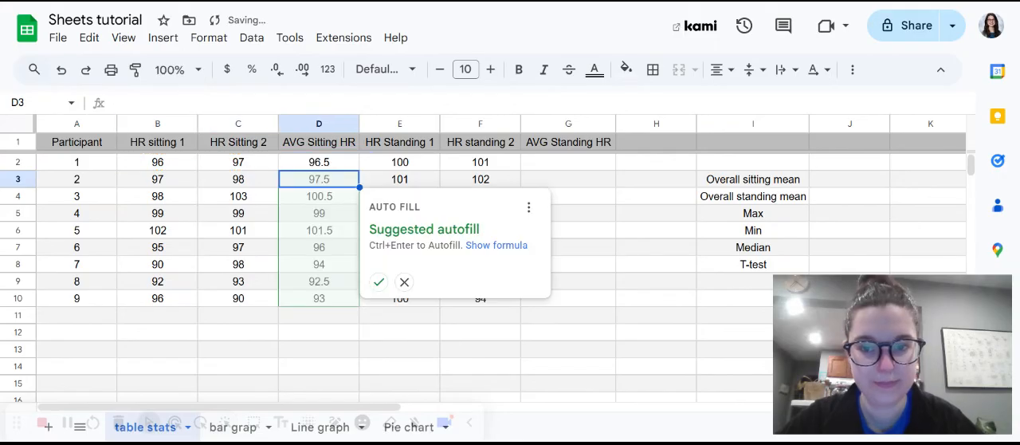
click(404, 282)
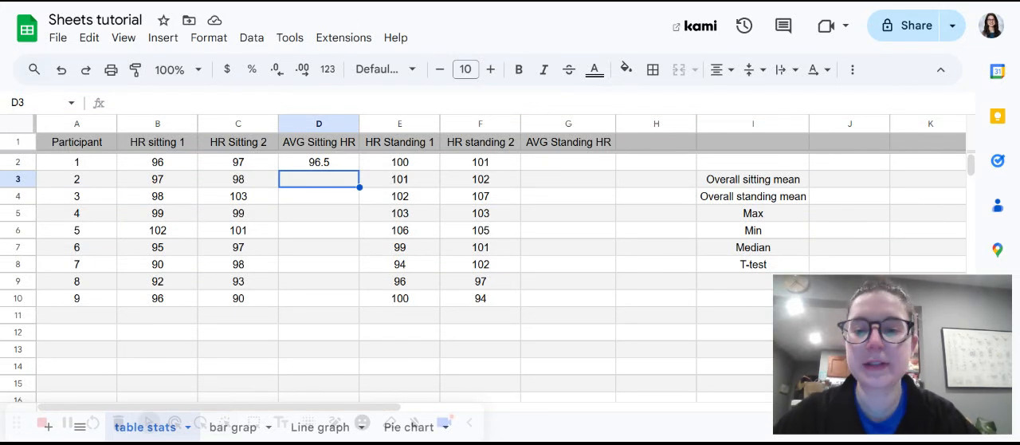
Enter the formula =average(B3:C3) in cell D3 for the second participant's sitting average.
text(=averag)
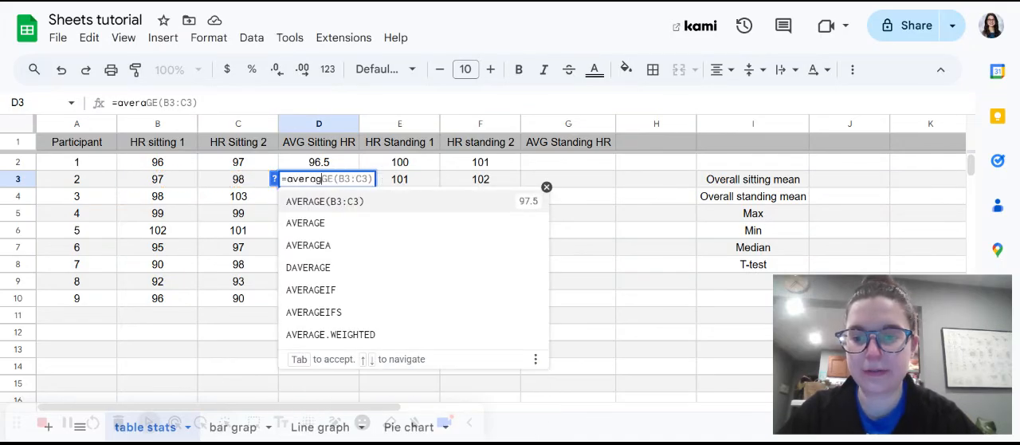
text(e()
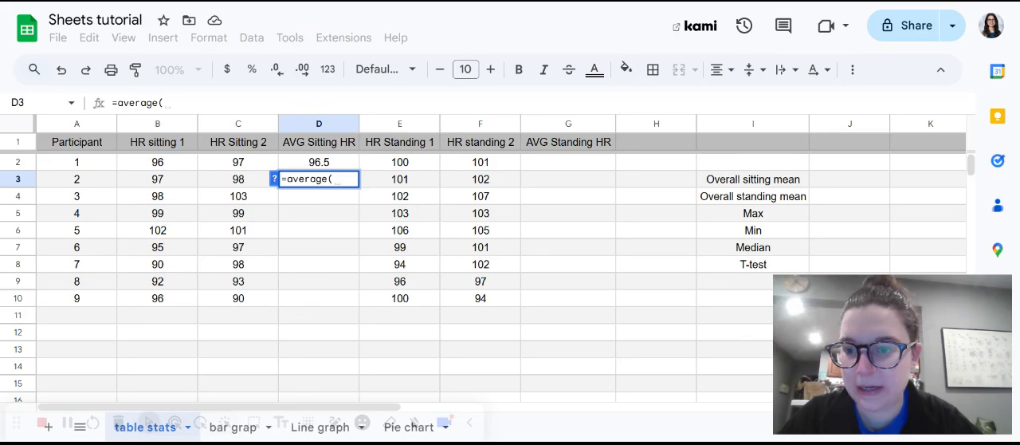
text(B3)
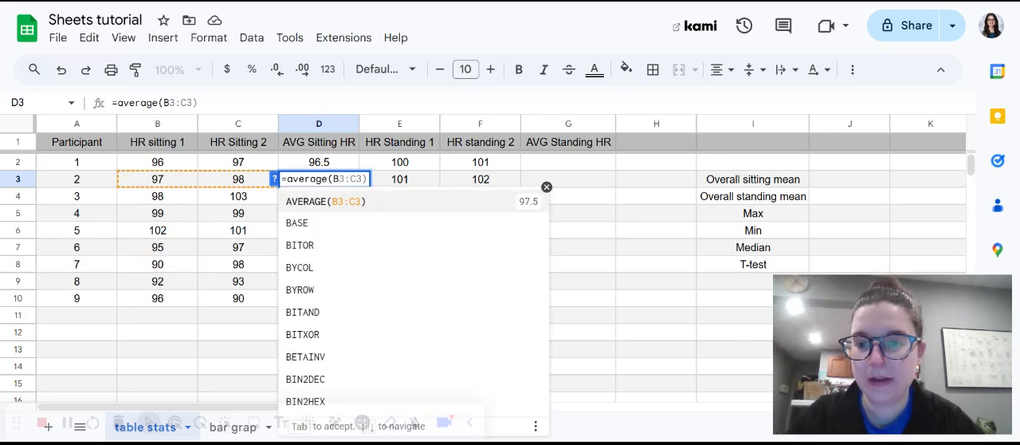
text(:B4)
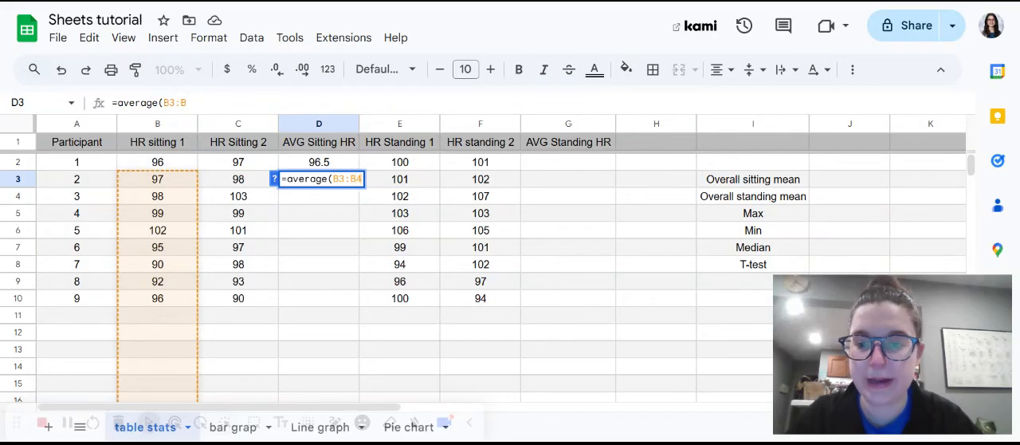
key(BackSpace)
key(BackSpace)
text(C3)
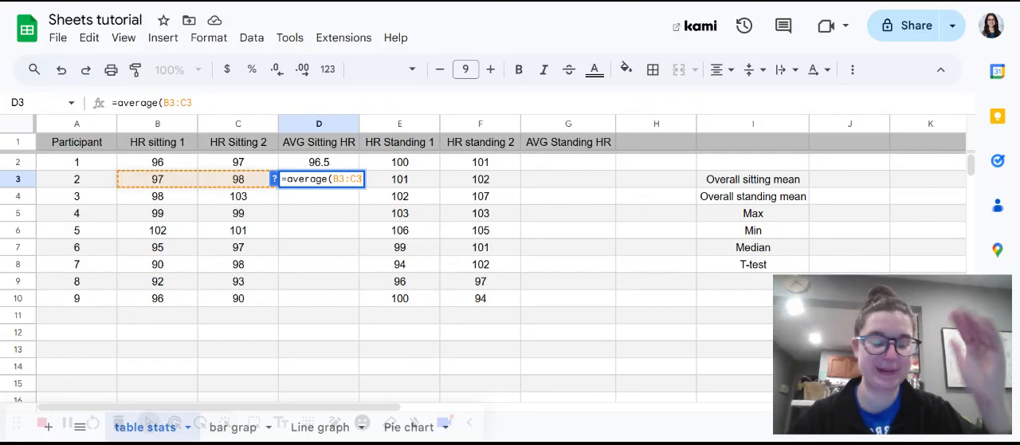
text())
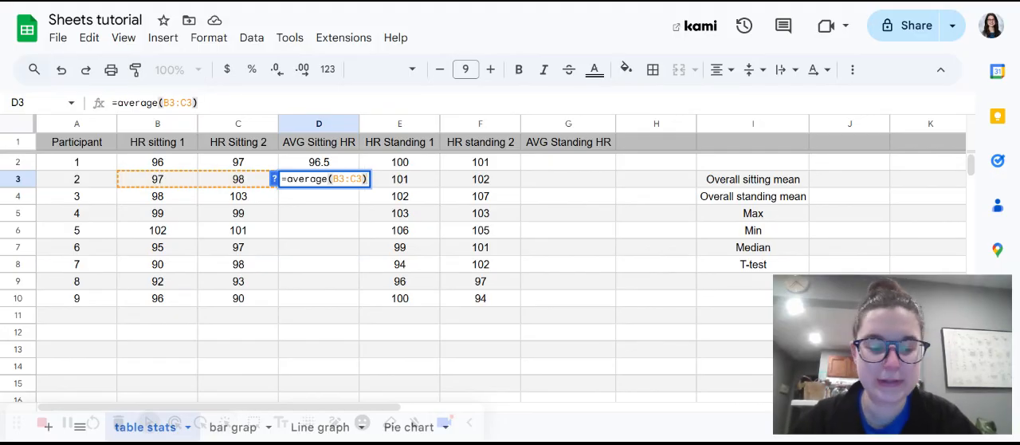
key(Return)
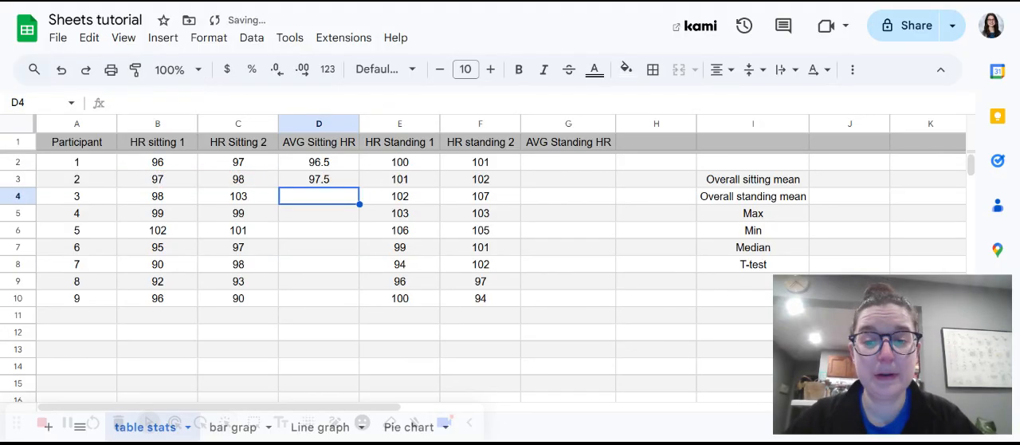
Fill the average formula from D3 down to D10 and check the cell references in the copied formulas.
click(342, 184)
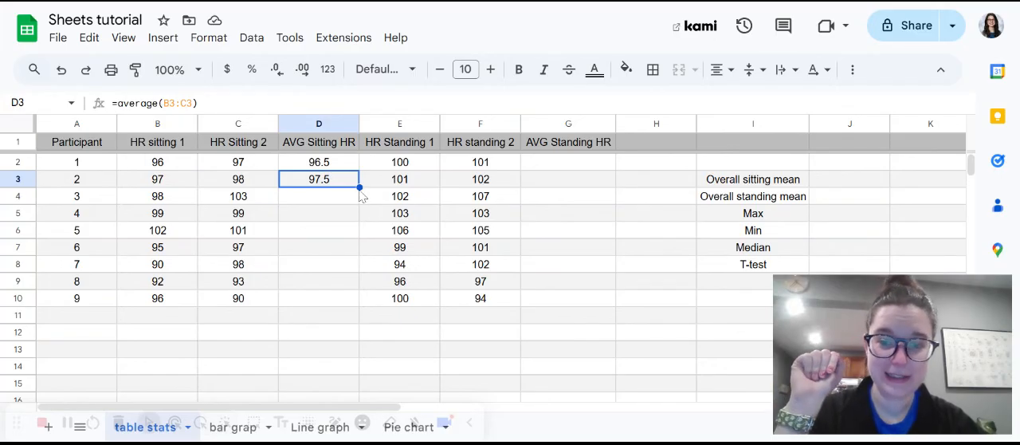
drag(360, 188, 360, 306)
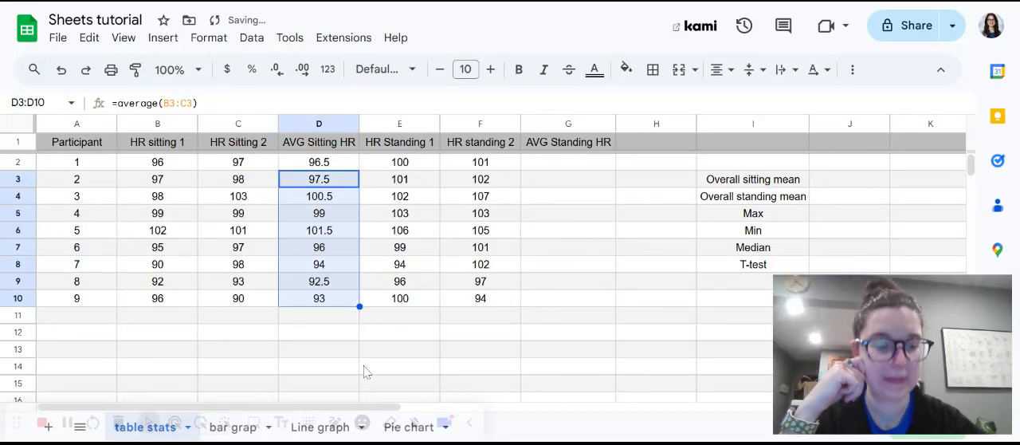
click(335, 203)
key(Down)
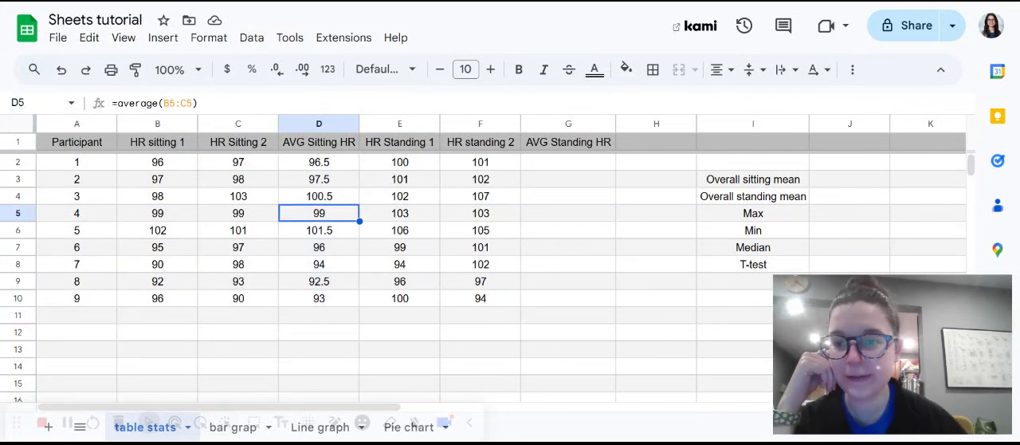
key(Down)
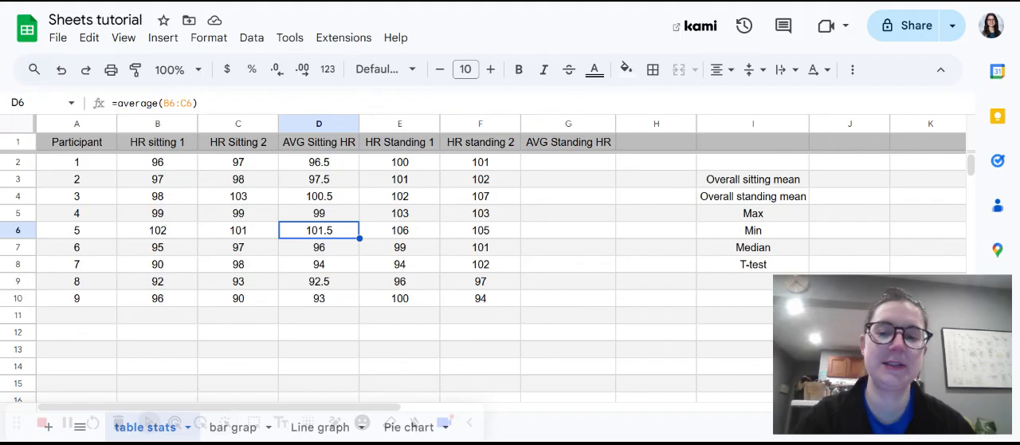
Enter =AVERAGE(E2:F2) in cell G2 for the standing average and fill it down to G10.
click(576, 164)
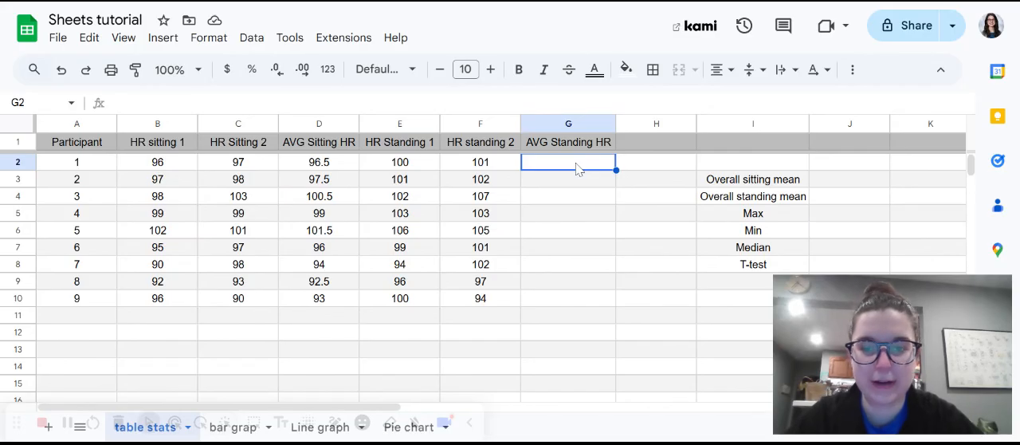
text(=AVERAGE(E2:F2)
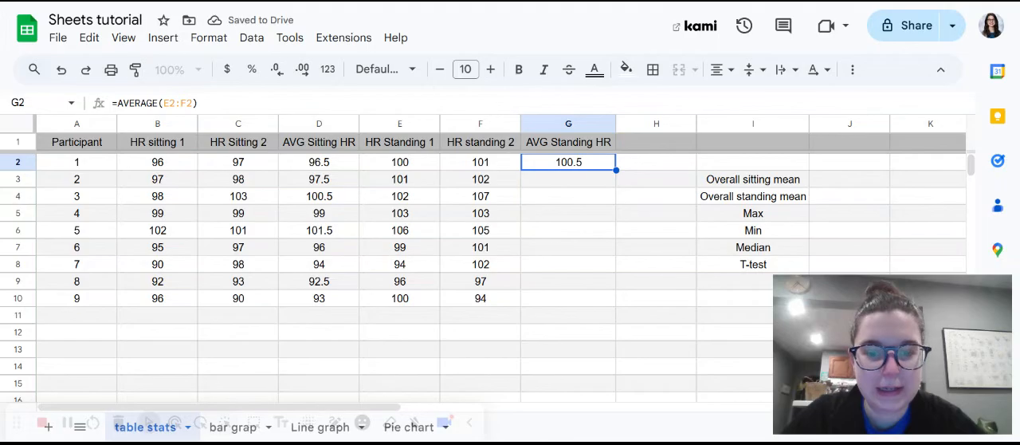
drag(616, 169, 606, 301)
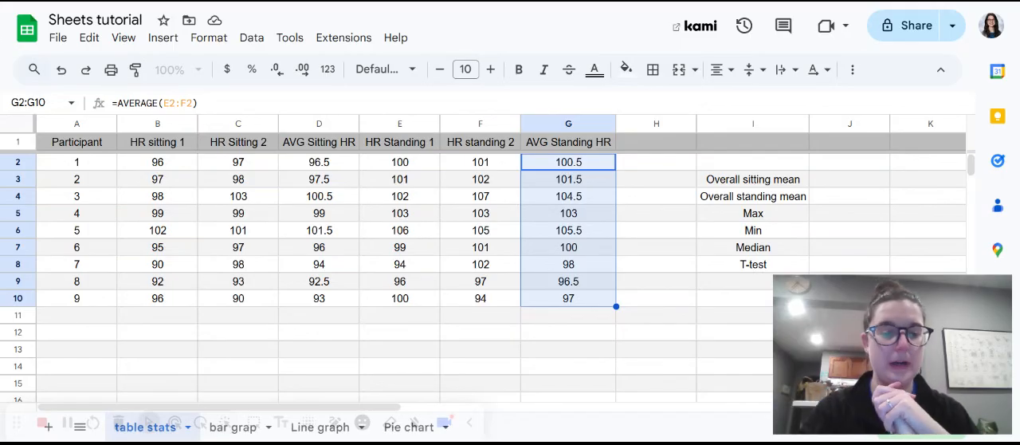
Calculate the overall sitting mean in cell J3 with the formula =average(D2:D10).
scroll(499, 263, right, 5)
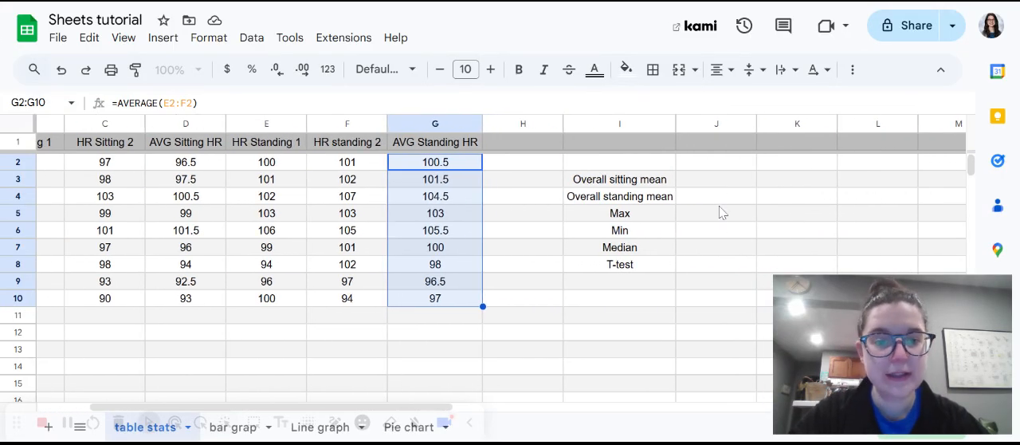
click(716, 184)
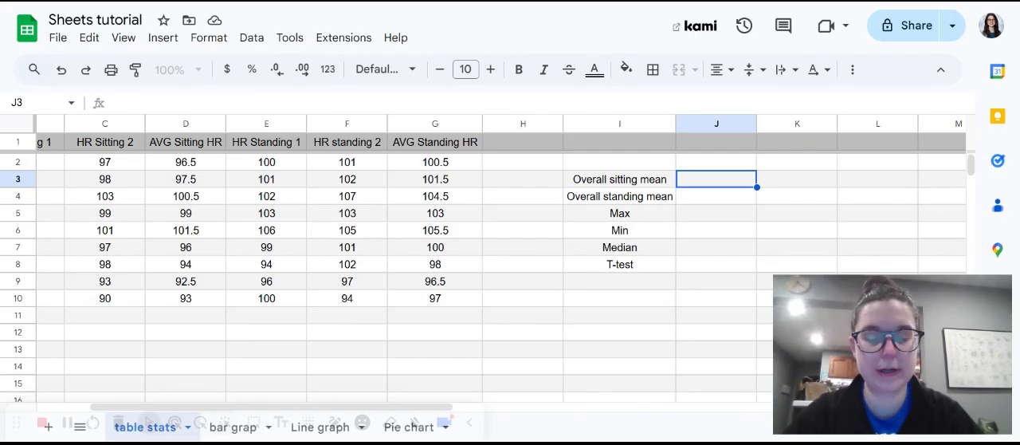
text(=avera)
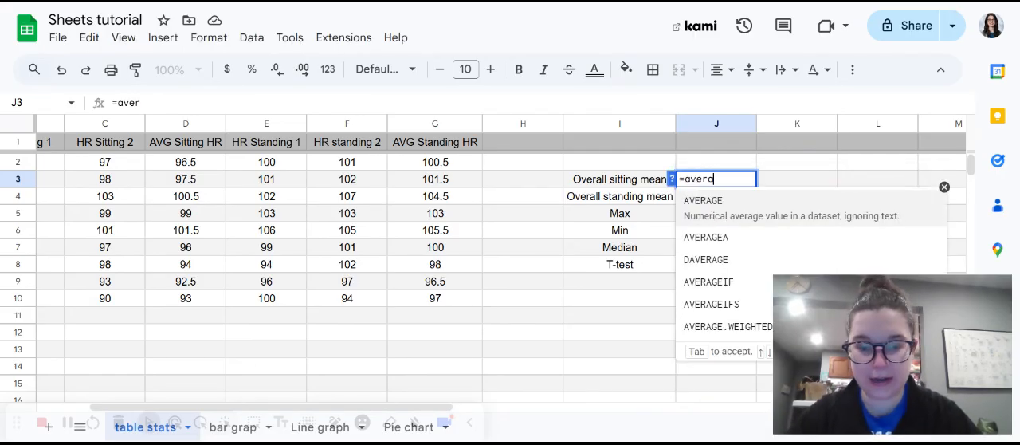
text(ge()
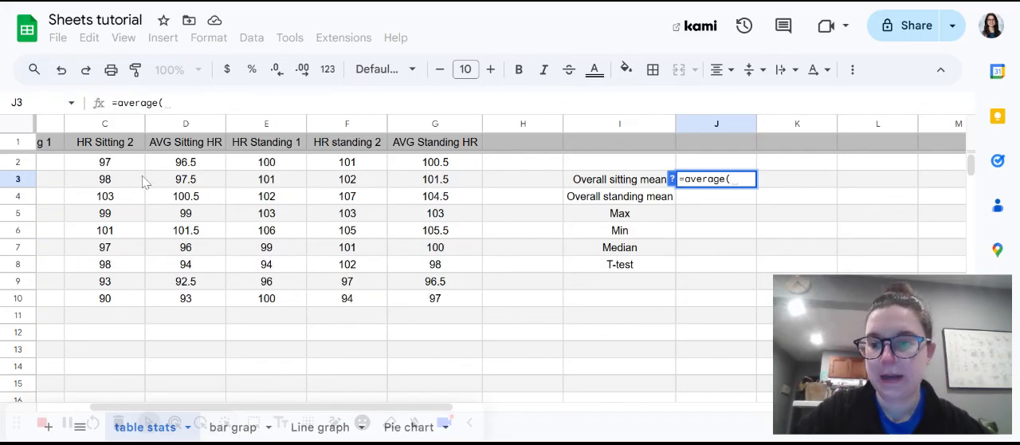
click(193, 164)
drag(185, 199, 172, 303)
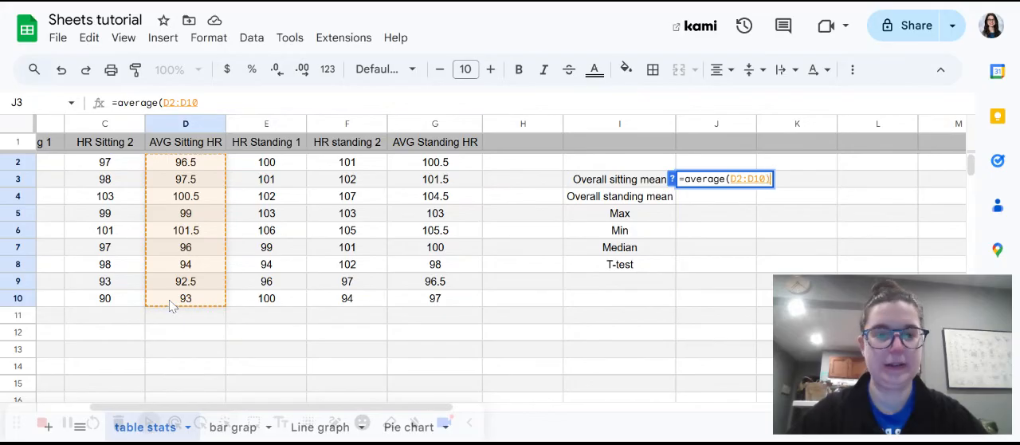
text())
key(Return)
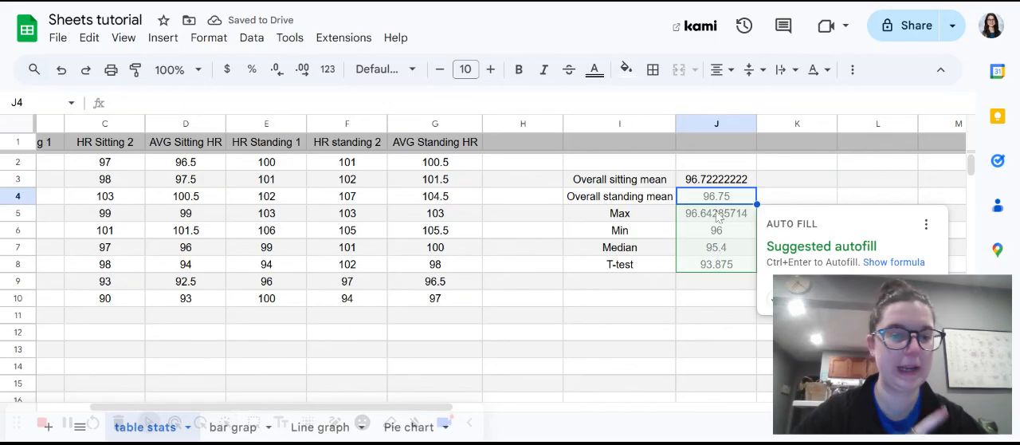
scroll(770, 240, down, 2)
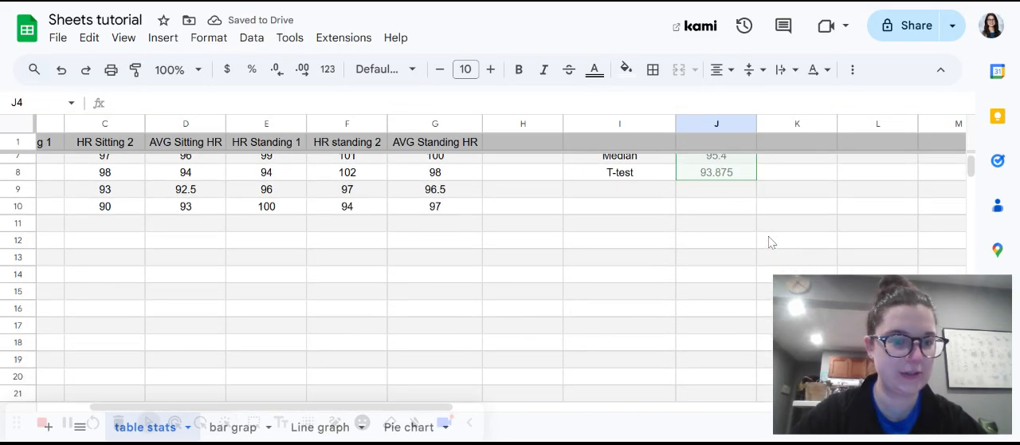
scroll(747, 227, up, 2)
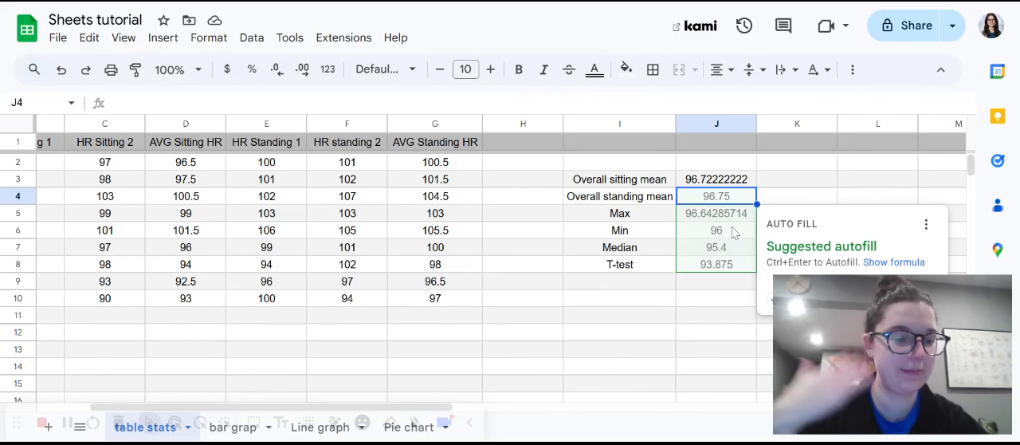
Extend the range of the overall sitting mean formula in cell J3 to D2:D1000.
click(724, 184)
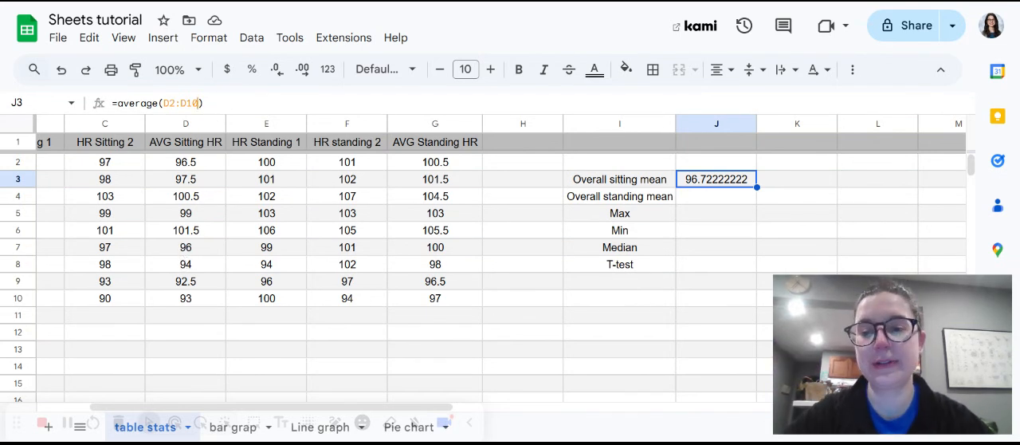
click(198, 103)
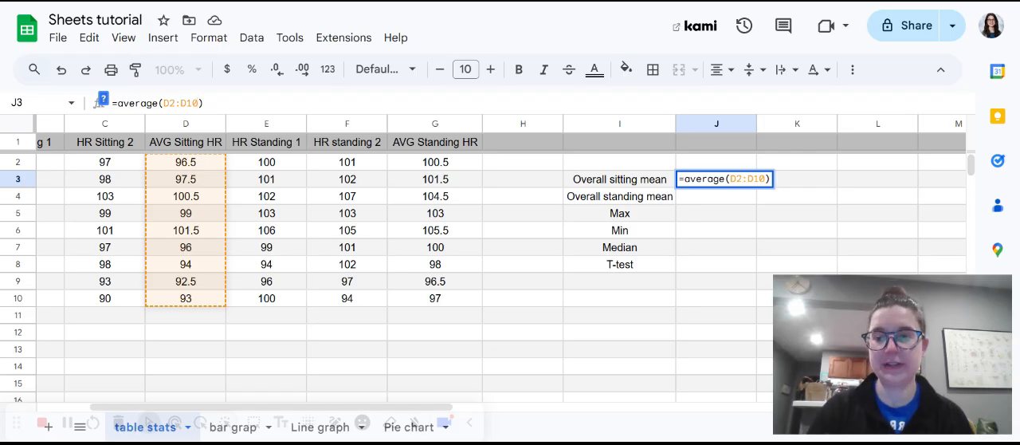
text(00)
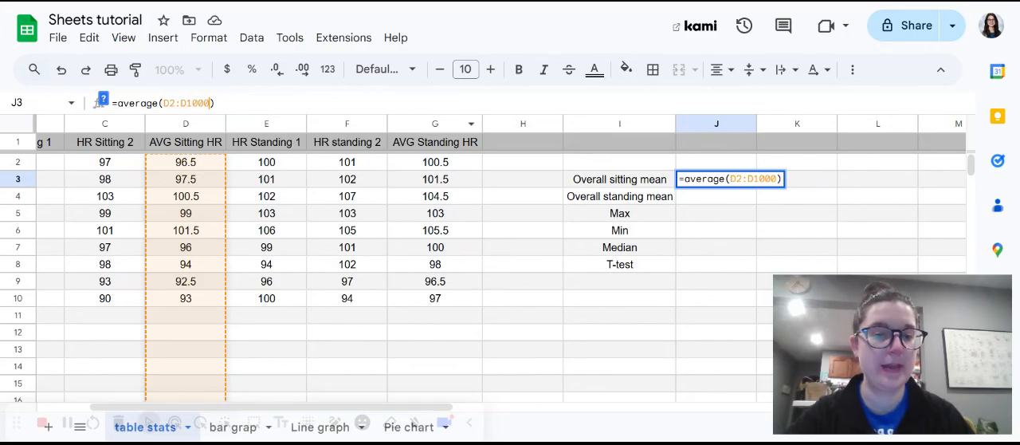
key(Return)
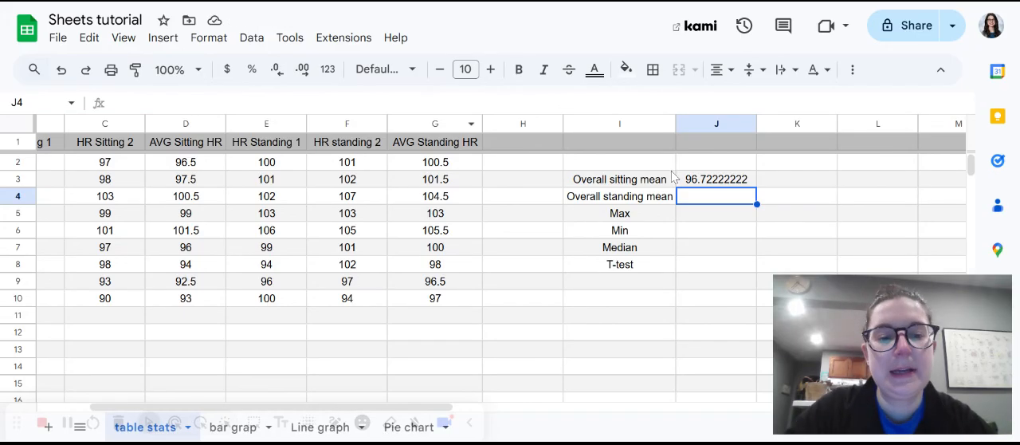
Reduce the decimal places of the overall sitting mean in cell J3 until it displays as a whole number.
click(710, 183)
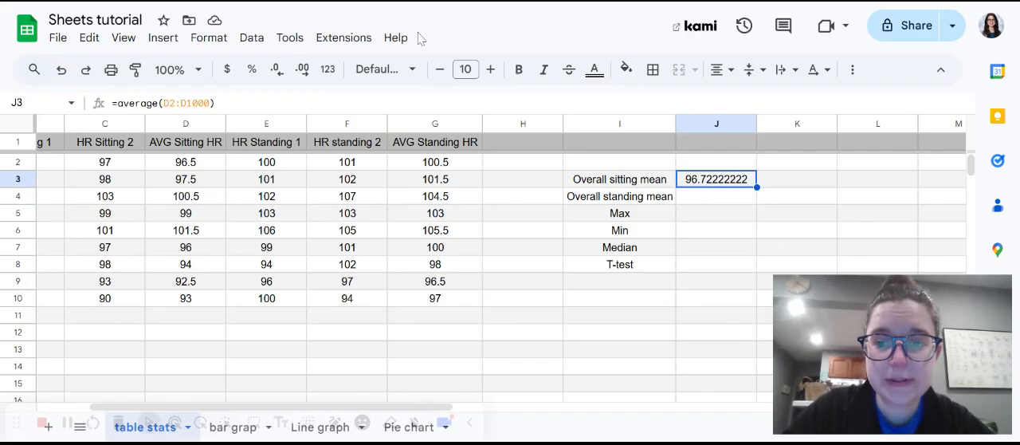
click(276, 71)
click(276, 71)
click(276, 71)
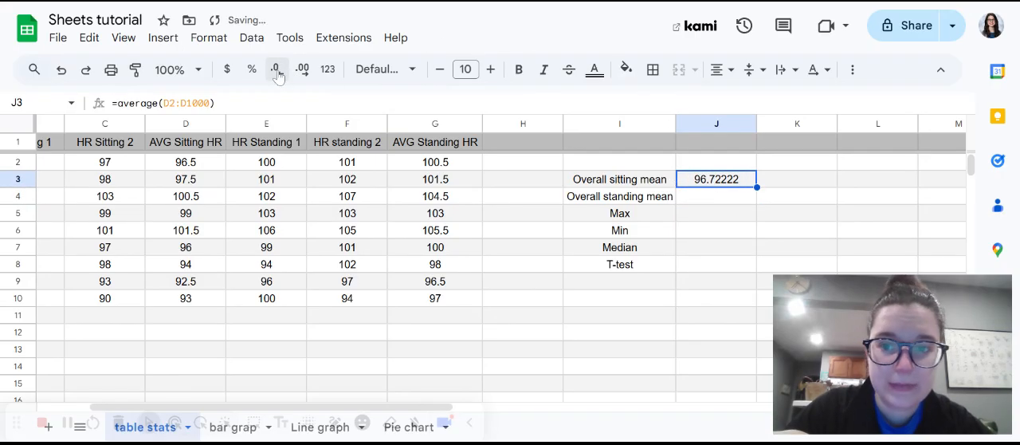
click(276, 71)
click(276, 71)
click(276, 70)
click(276, 71)
click(276, 71)
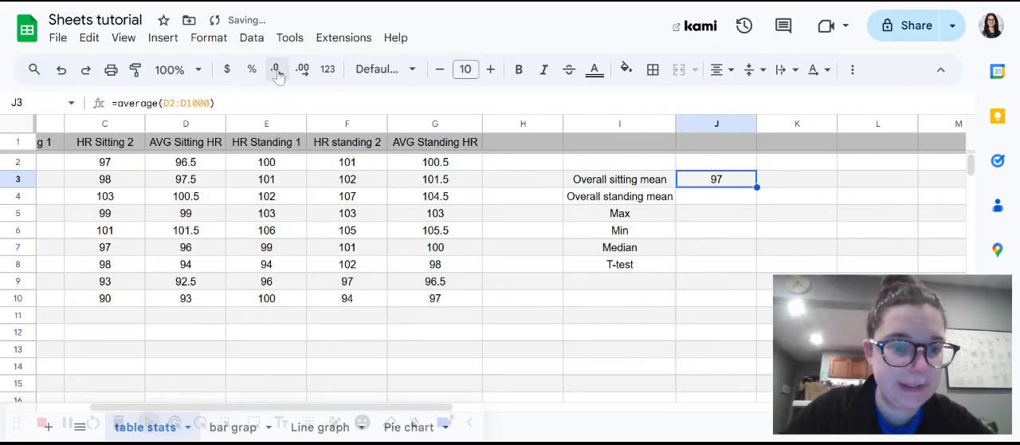
Calculate the overall standing mean in cell J4 with the formula =average(G2:G1000).
click(725, 203)
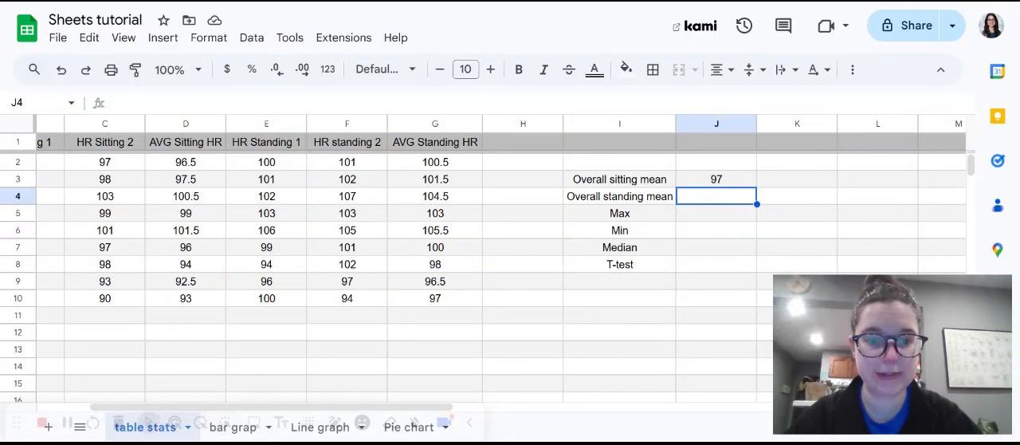
text(=average)
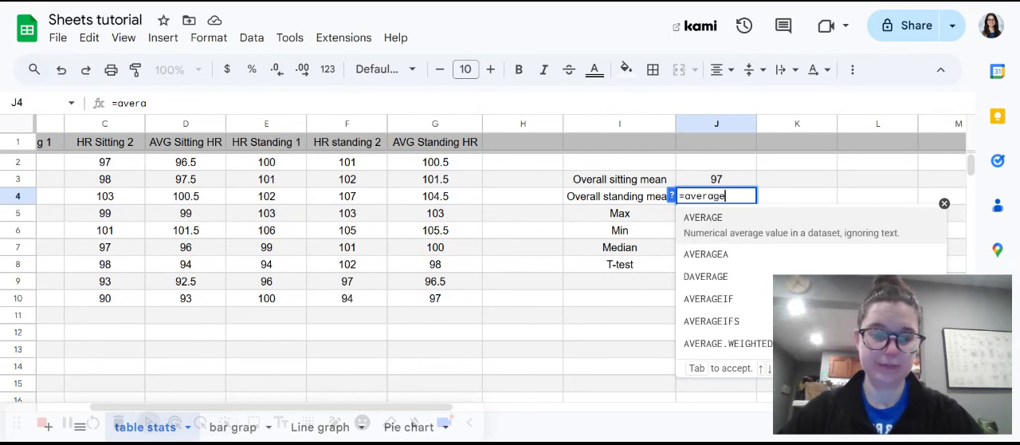
text(()
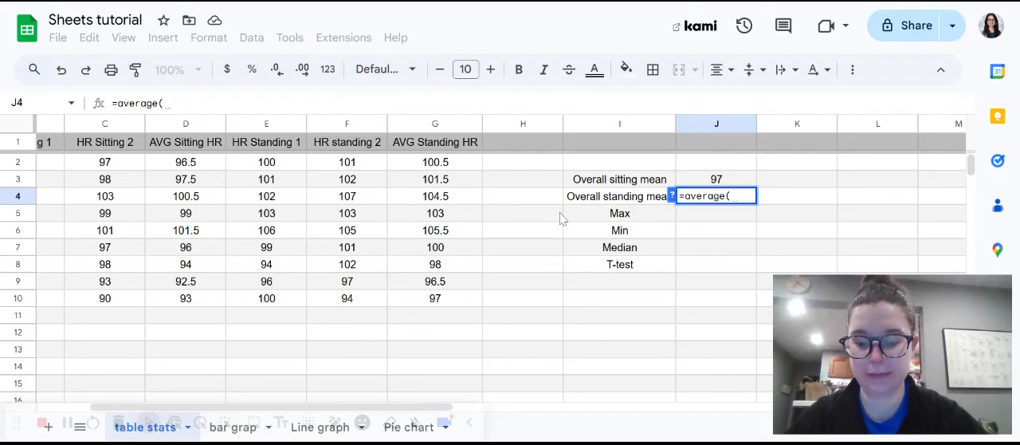
text(G2:)
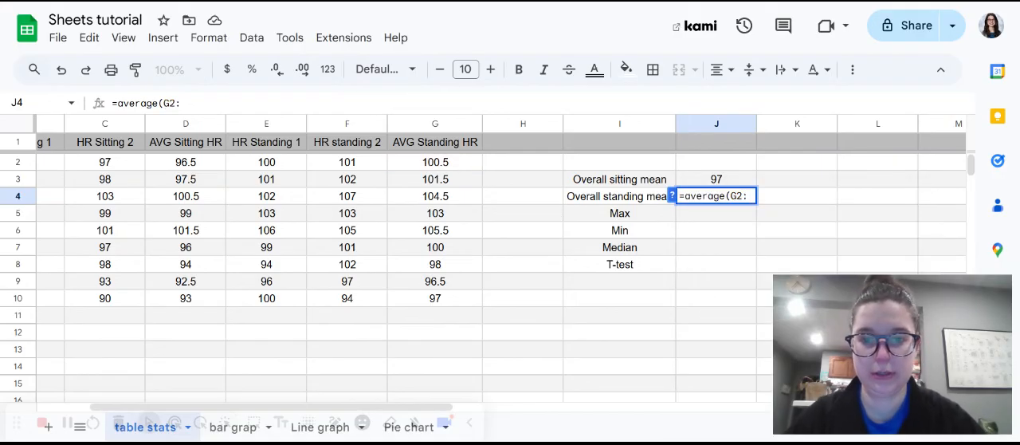
text(G1)
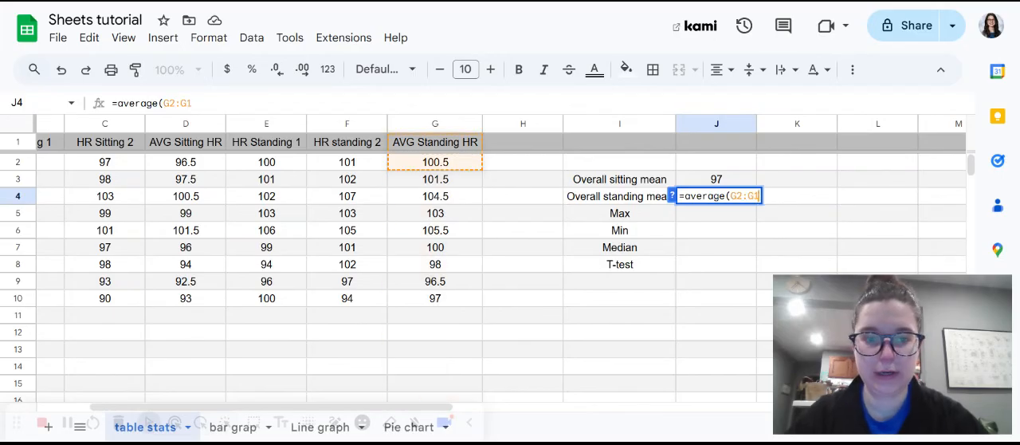
text(0000))
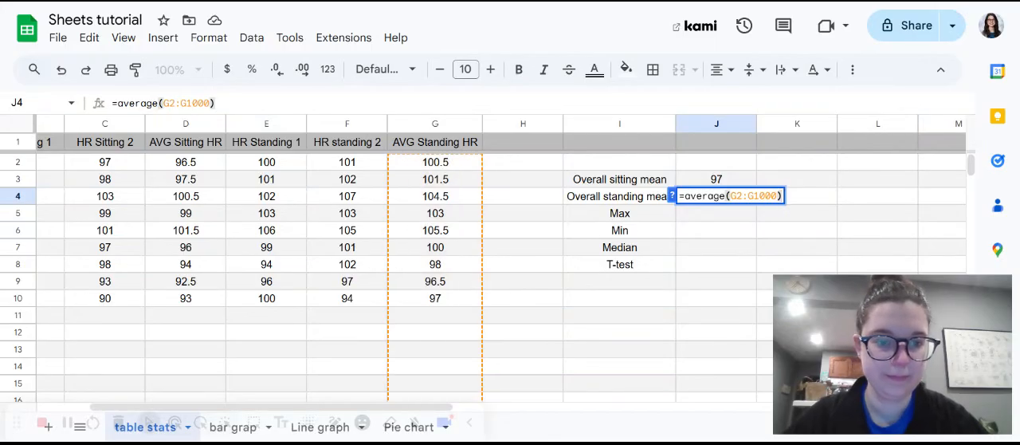
key(Return)
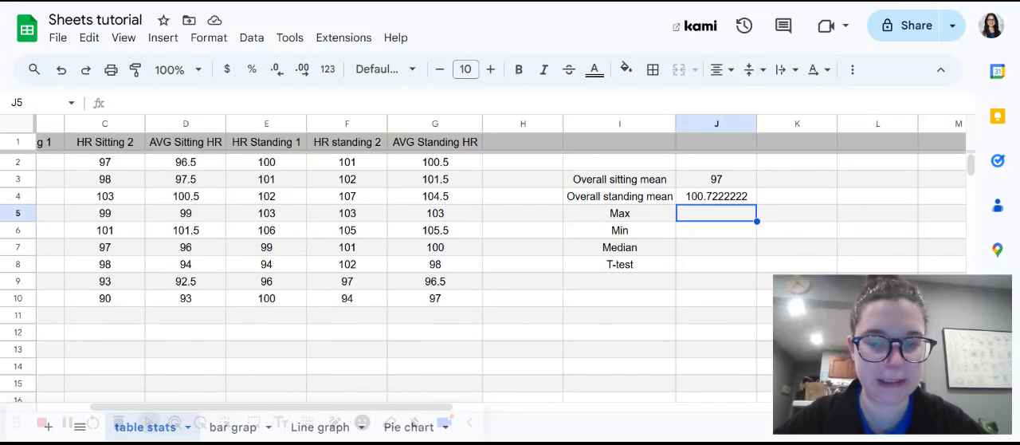
Calculate the maximum average sitting heart rate in cell J5 with the formula =max(D2:D1000).
text(=max()
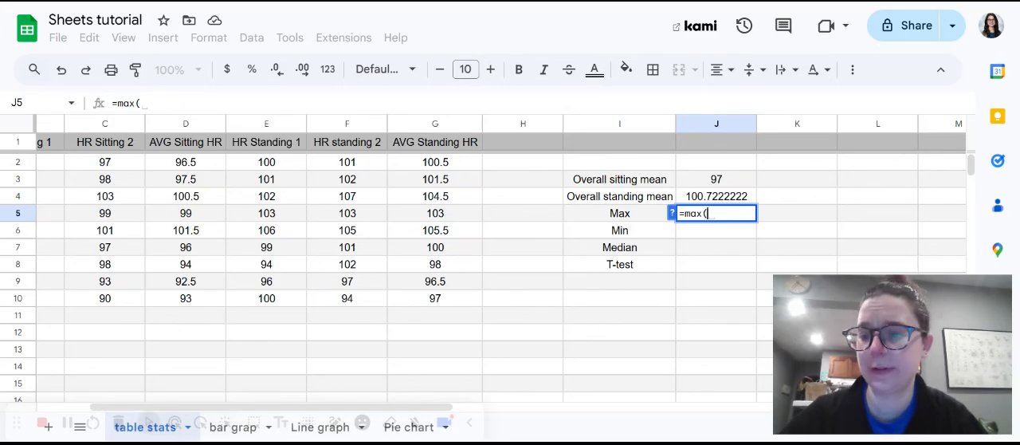
text(D2)
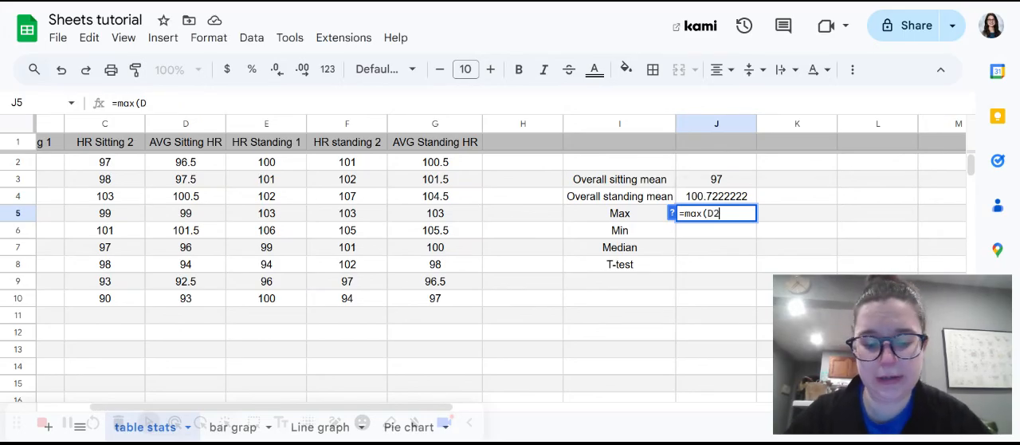
text(:D1000)
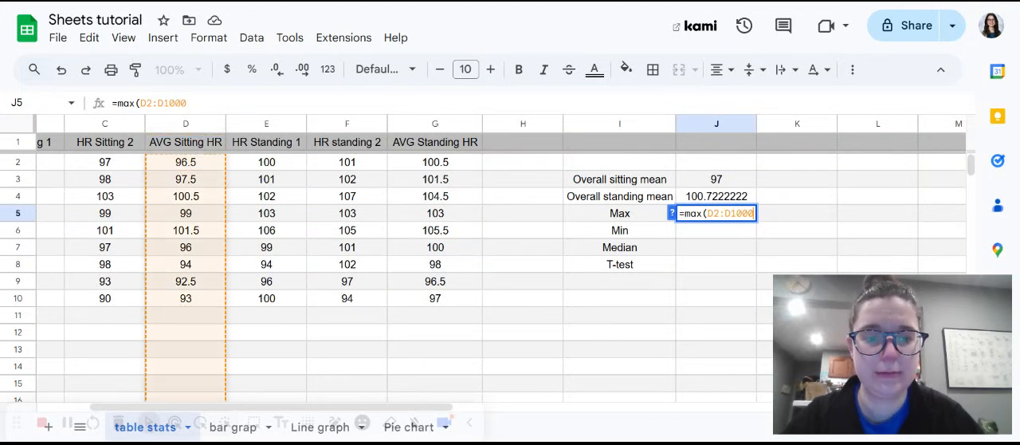
text())
key(Return)
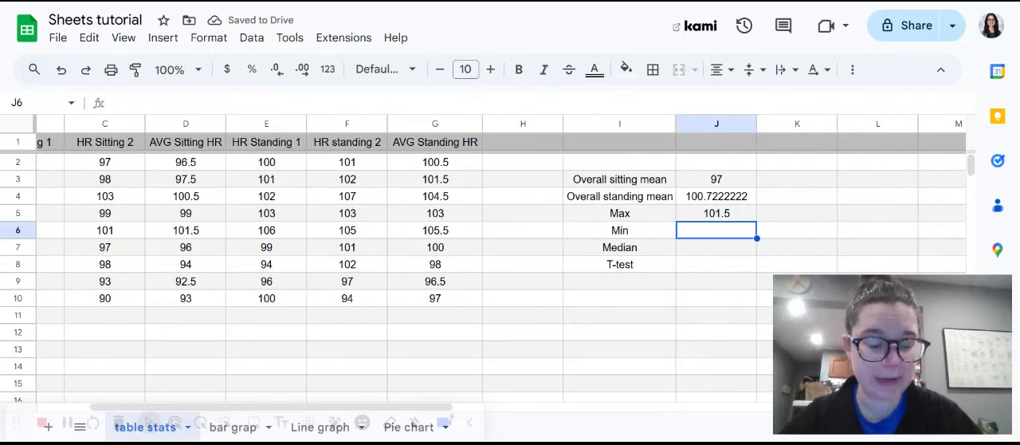
Calculate the minimum average sitting heart rate in cell J6 with the formula =MIN(D2:D1000).
text(=MIN)
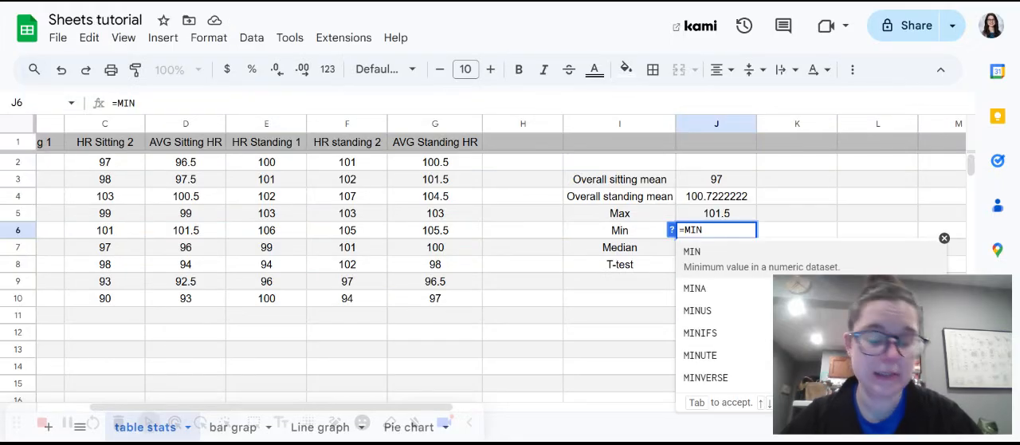
text((D2)
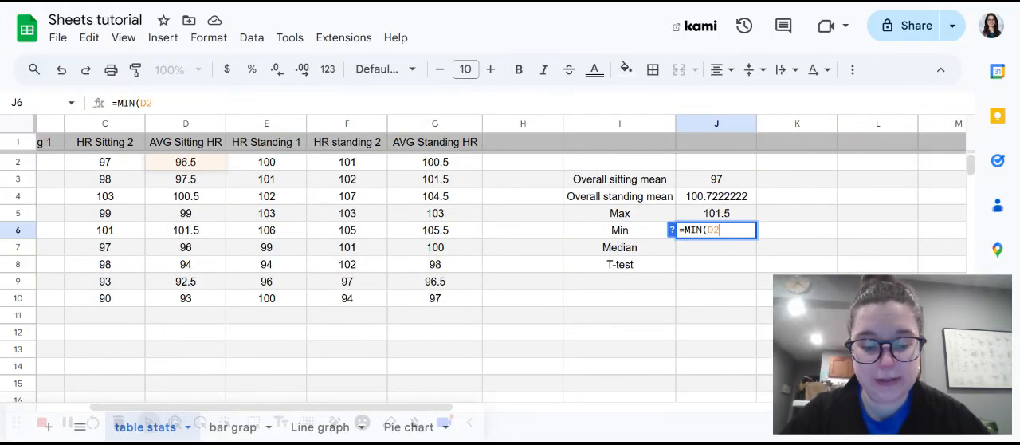
text(:D1000))
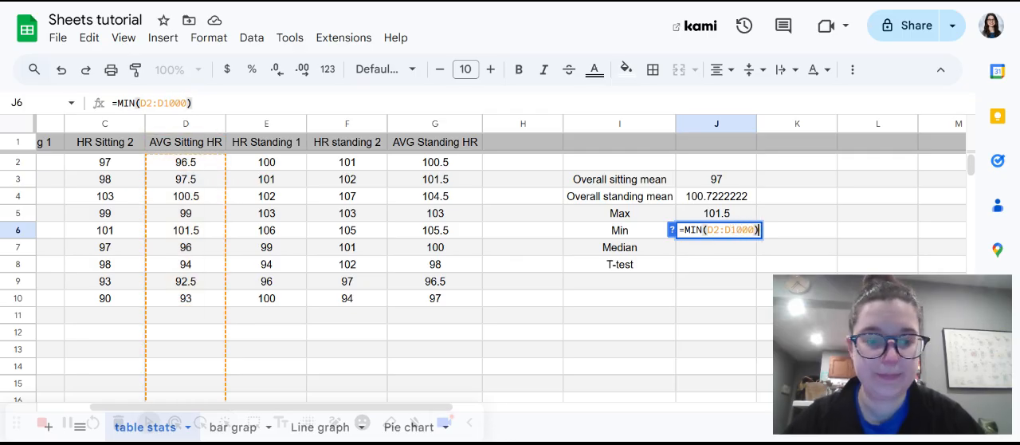
key(Return)
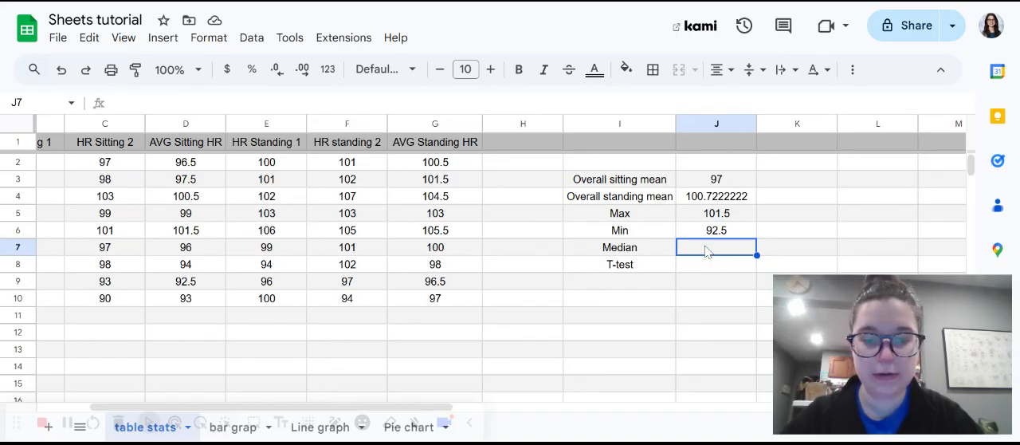
Calculate the median average sitting heart rate in cell J7 with the formula =median(D2:D1000).
text(=medio)
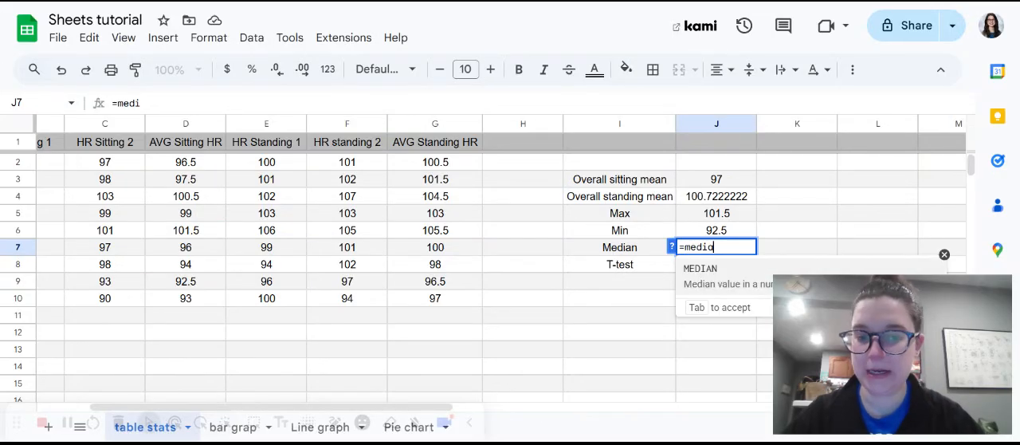
text(an()
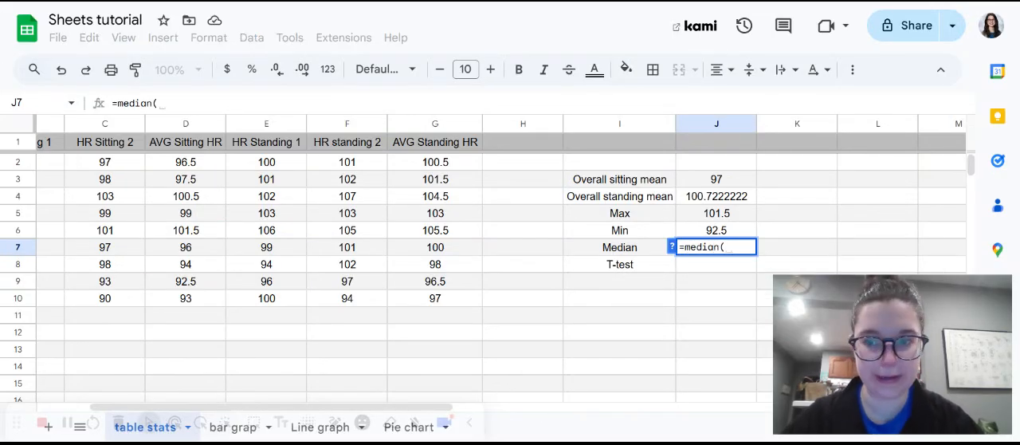
text(D2)
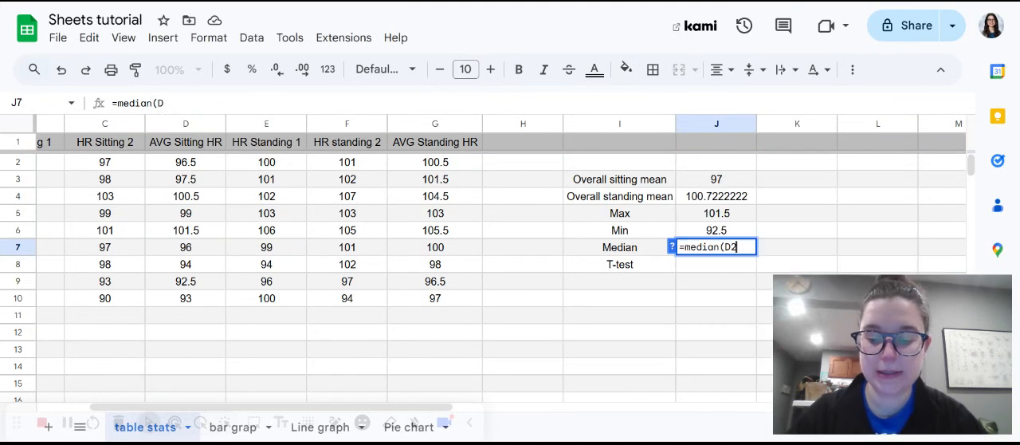
text(:D1000)
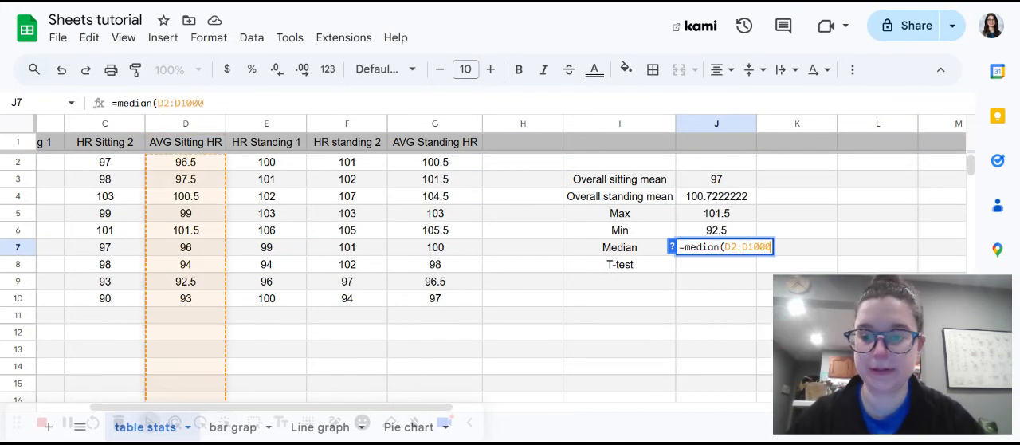
key(Return)
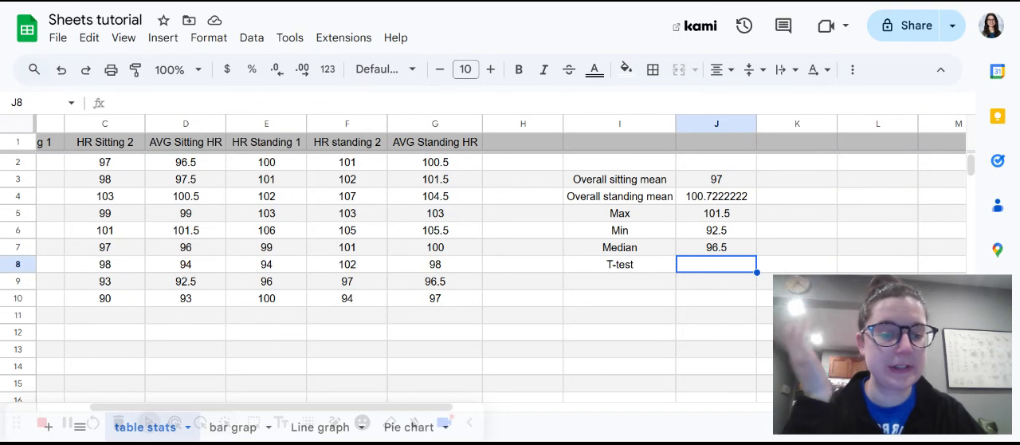
Run a two-tailed paired T-test of average sitting against average standing heart rates in cell J8 with =ttest(D2:D10,G2:G10,2,1).
text(=)
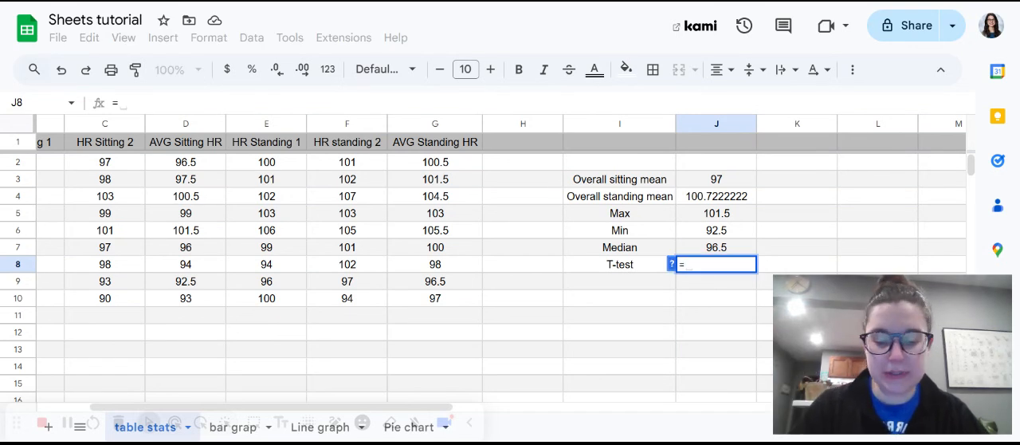
text(ttest)
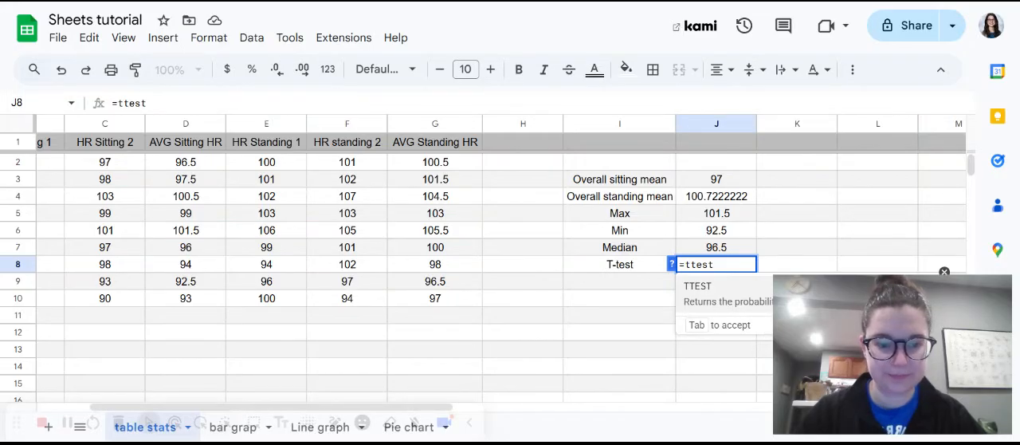
text(()
scroll(478, 279, down, 2)
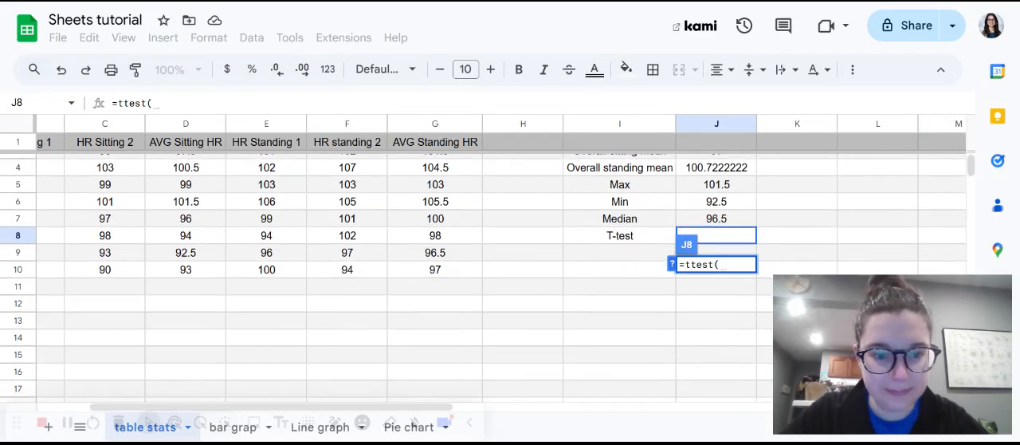
scroll(478, 279, up, 2)
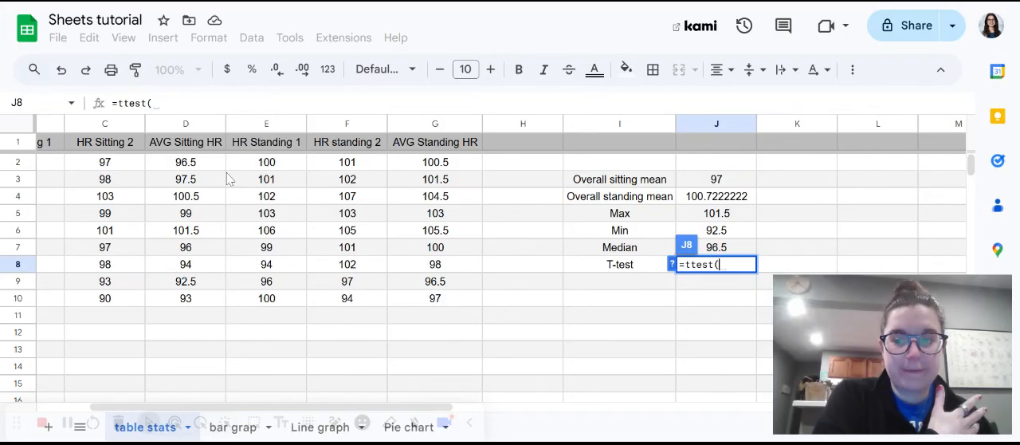
drag(200, 168, 182, 297)
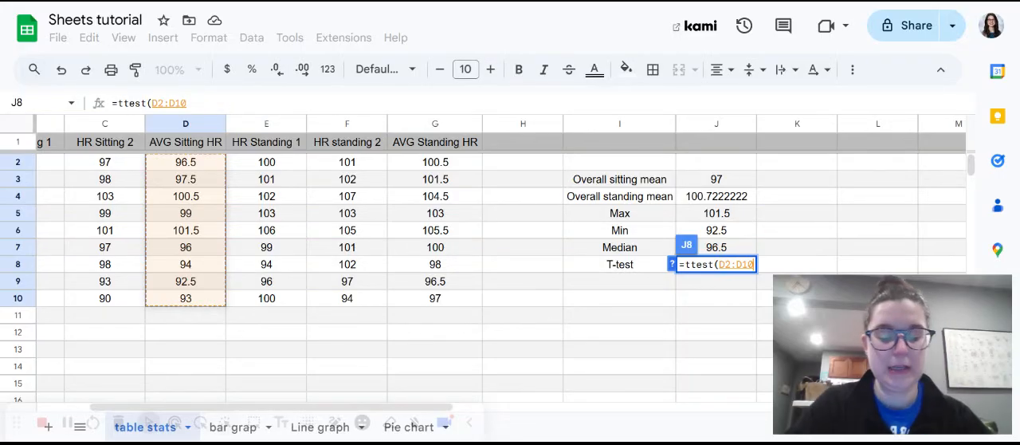
text(,)
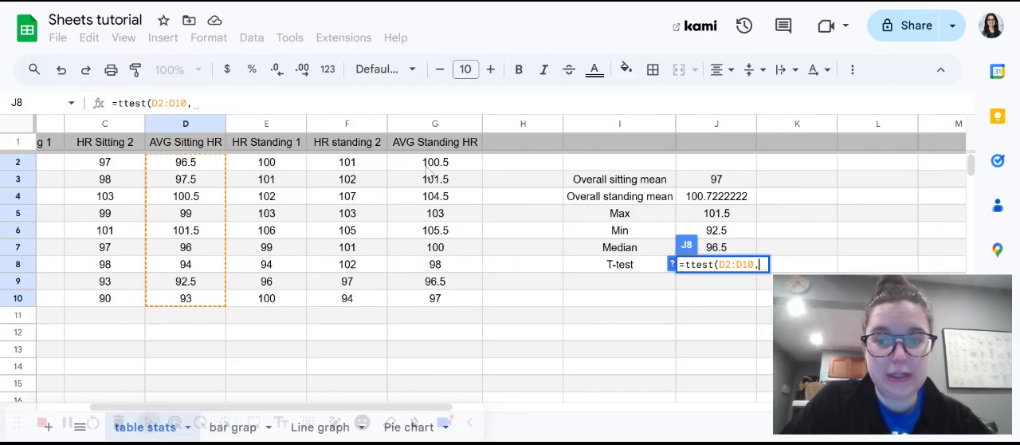
drag(431, 166, 416, 304)
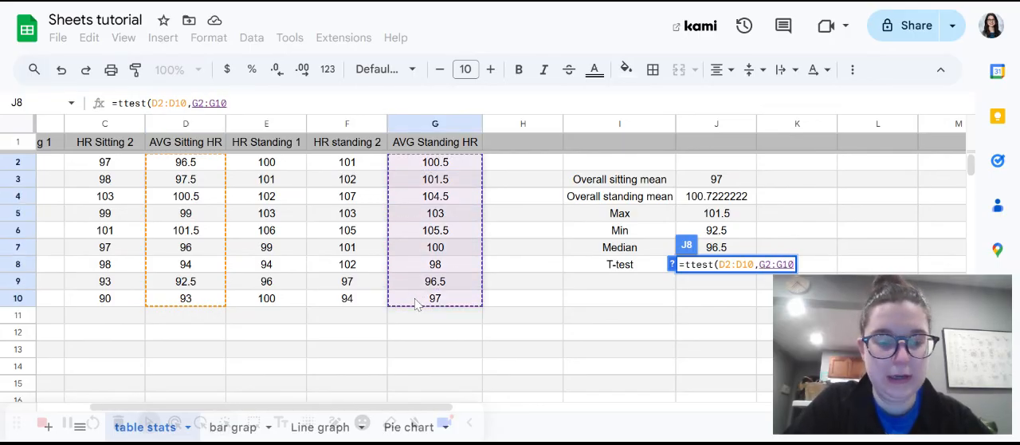
text(,)
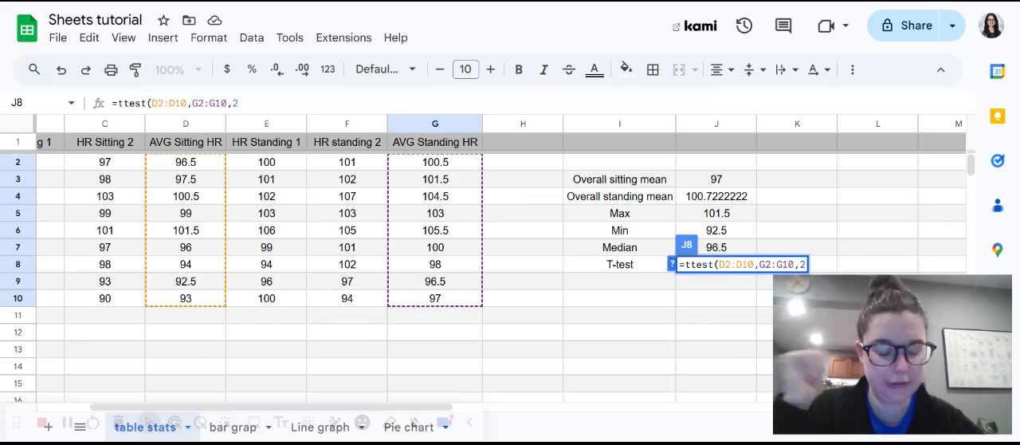
text(2,)
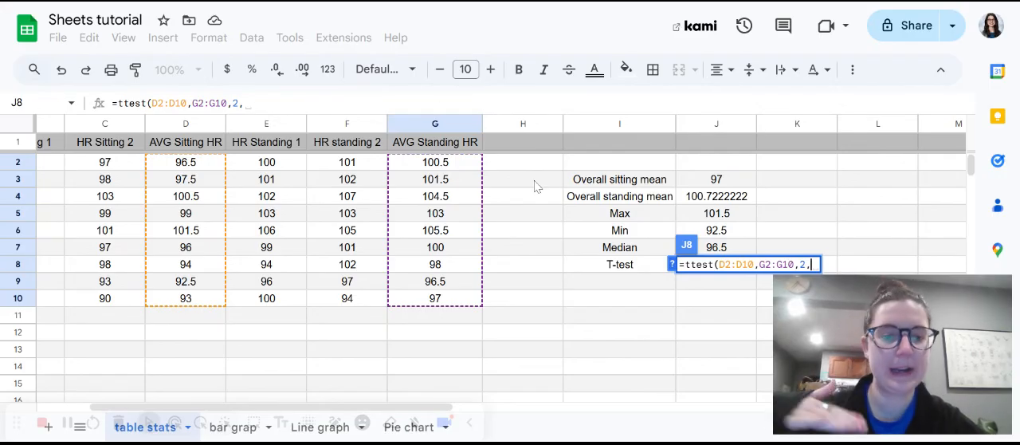
text(1)
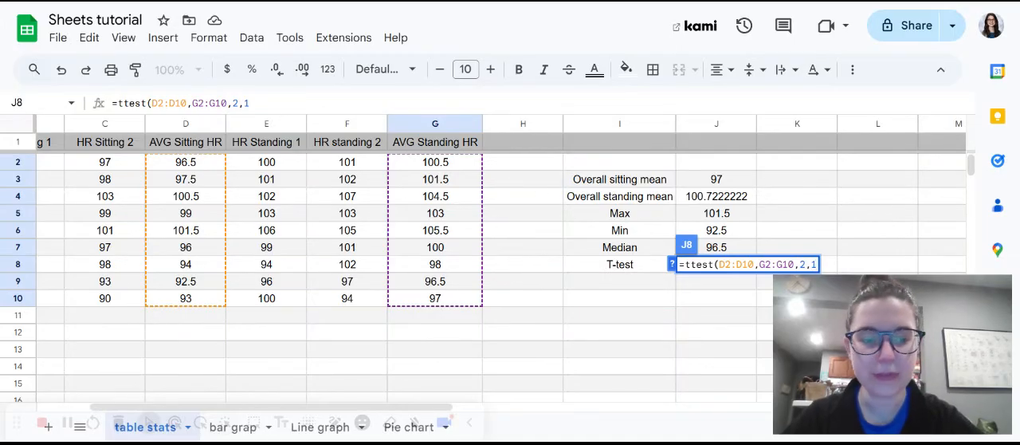
text())
key(Return)
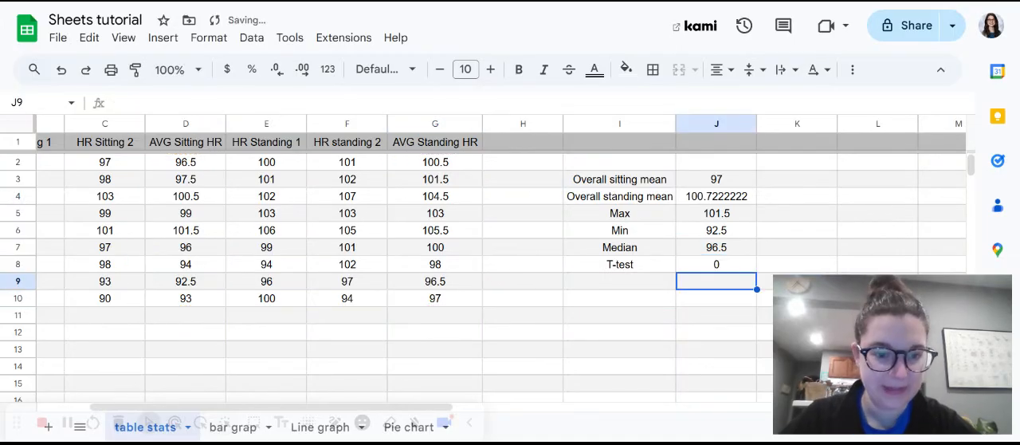
Increase the decimal places of the T-test result in cell J8 to eight.
click(708, 271)
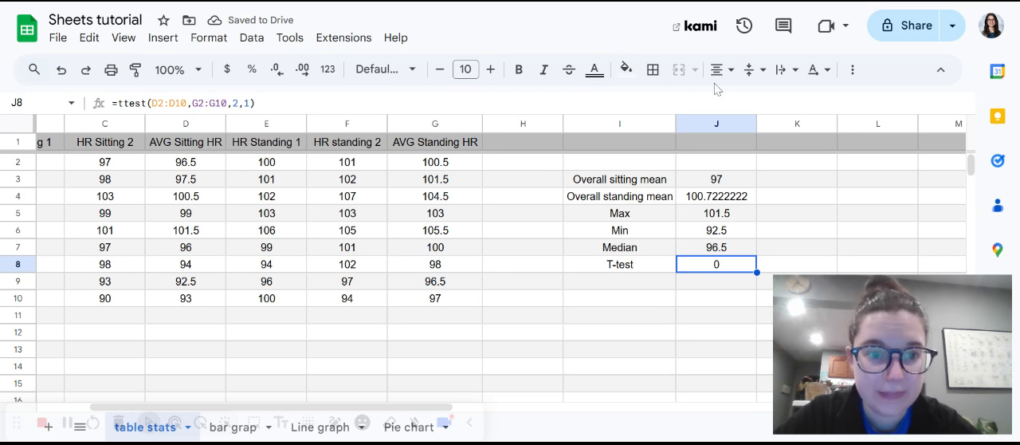
click(303, 71)
click(303, 70)
click(303, 70)
click(303, 70)
click(303, 70)
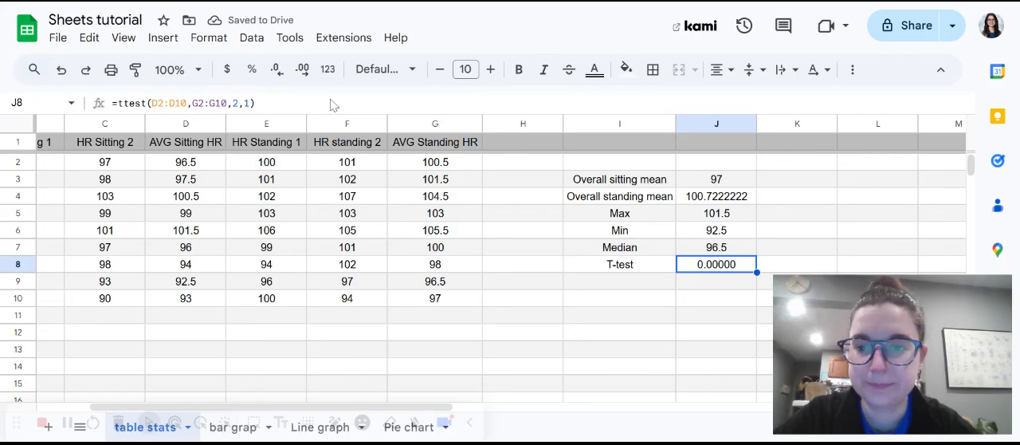
click(303, 70)
click(303, 70)
click(303, 70)
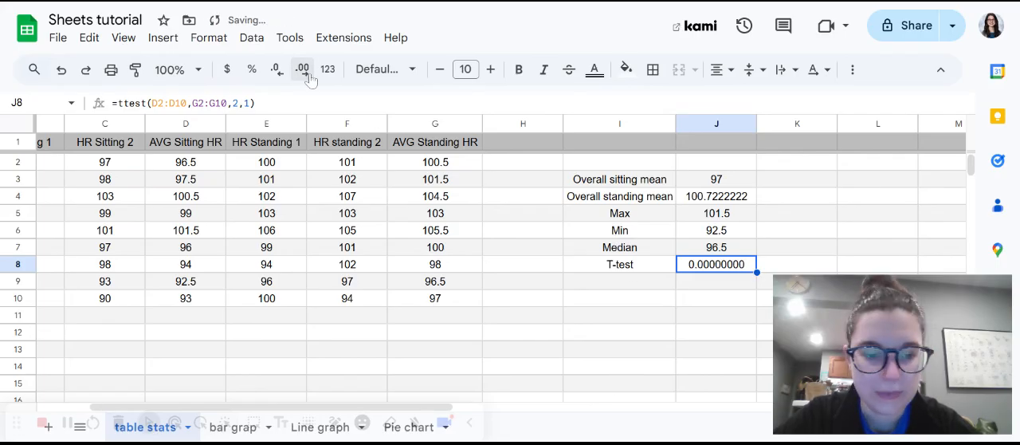
Enter the label "Significant if:" in cell K8, beside the T-test result.
click(805, 270)
scroll(803, 271, right, 2)
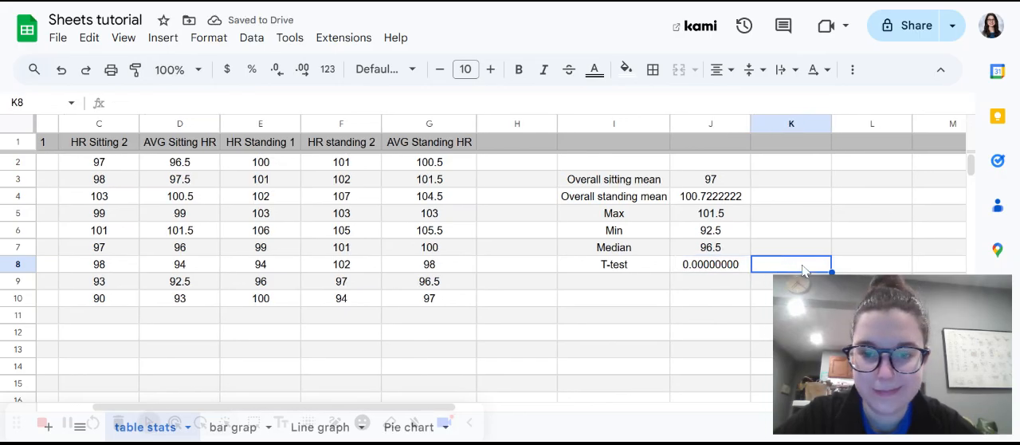
scroll(483, 278, down, 1)
scroll(483, 278, up, 1)
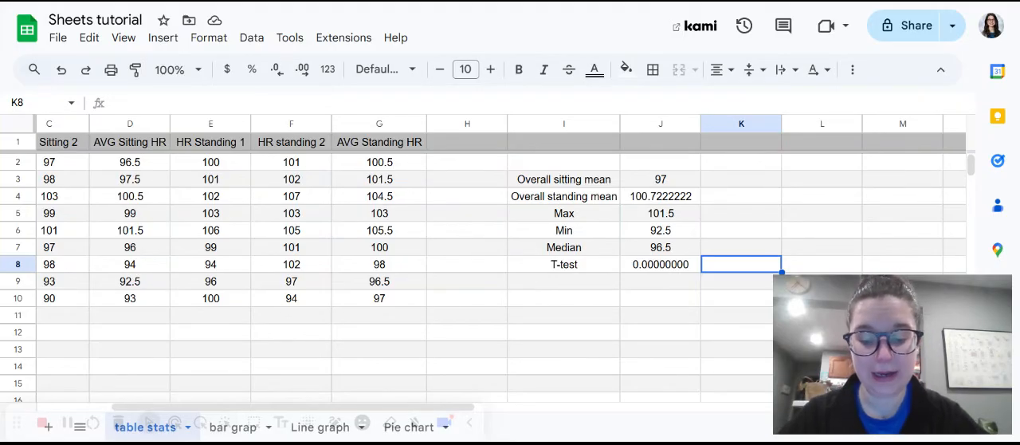
text(Significant)
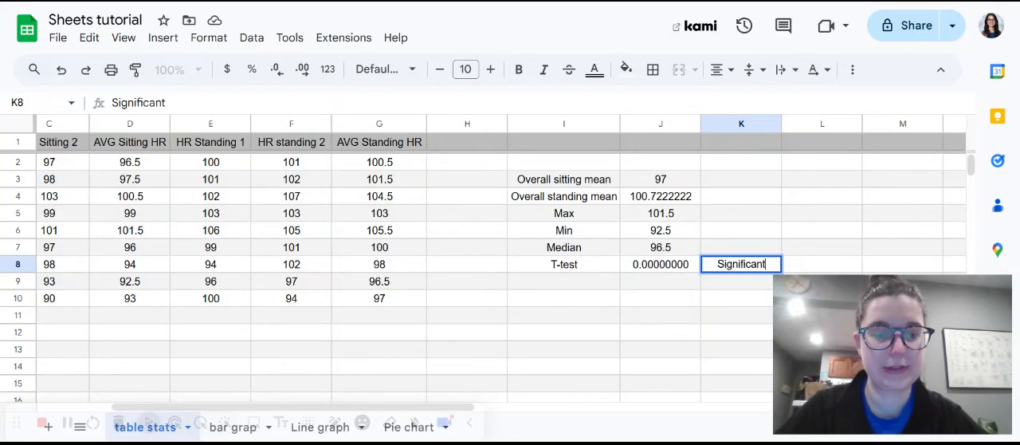
text( if:)
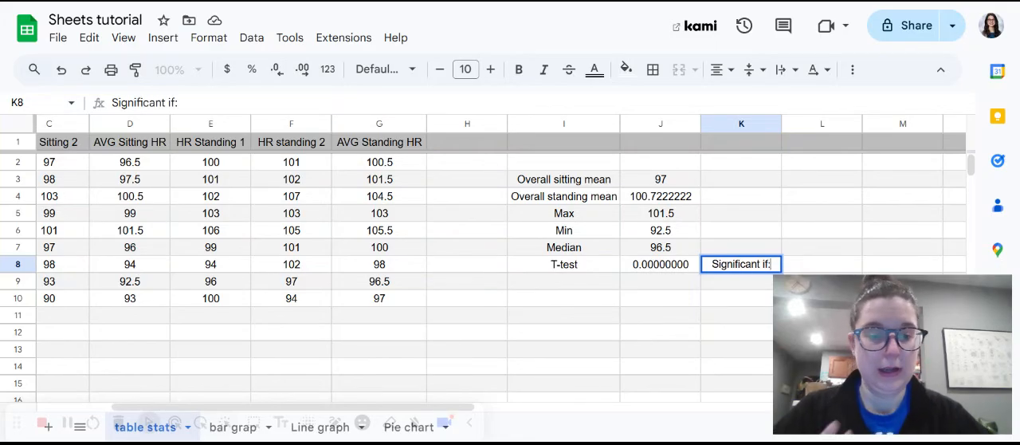
Enter the significance criterion "x<0.05" in cell L8.
click(803, 268)
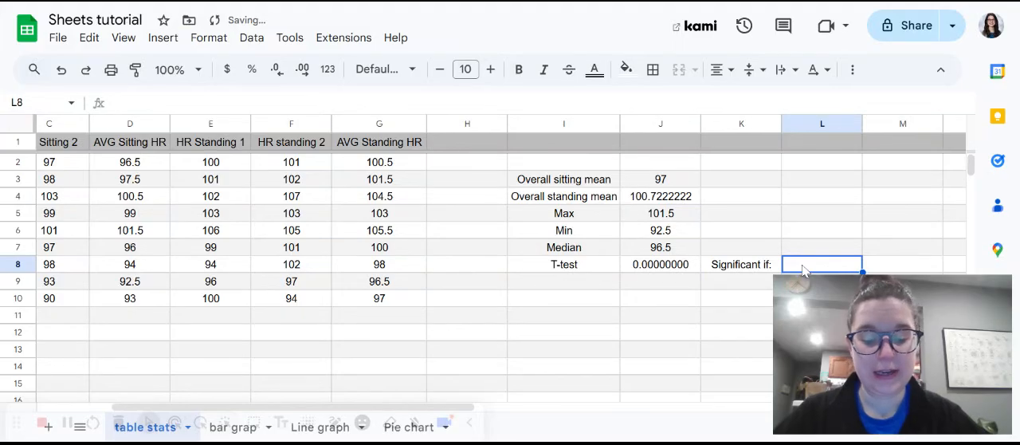
text(x)
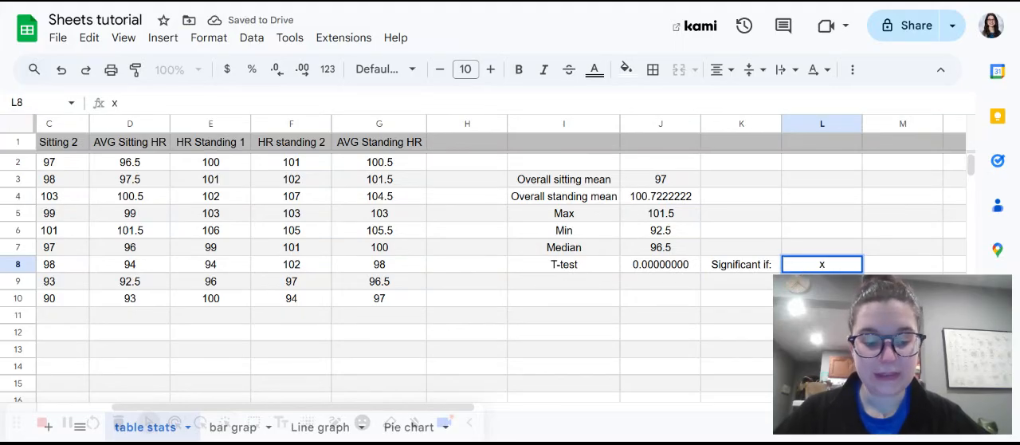
text(<0.05)
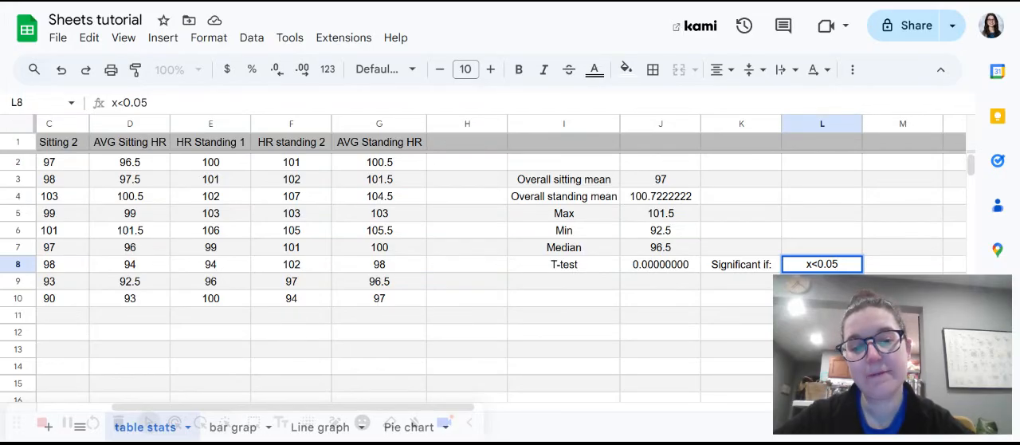
scroll(699, 296, down, 1)
click(698, 294)
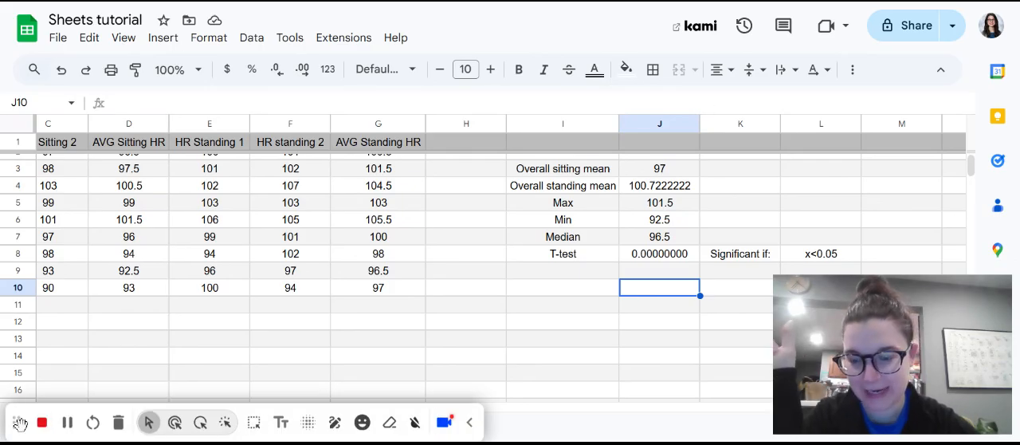
Open the "bar grap" sheet.
drag(18, 423, 26, 346)
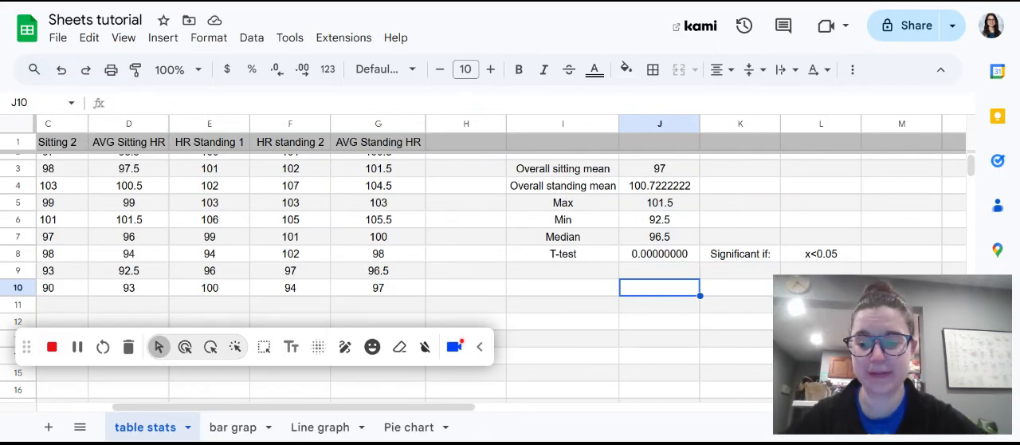
click(231, 429)
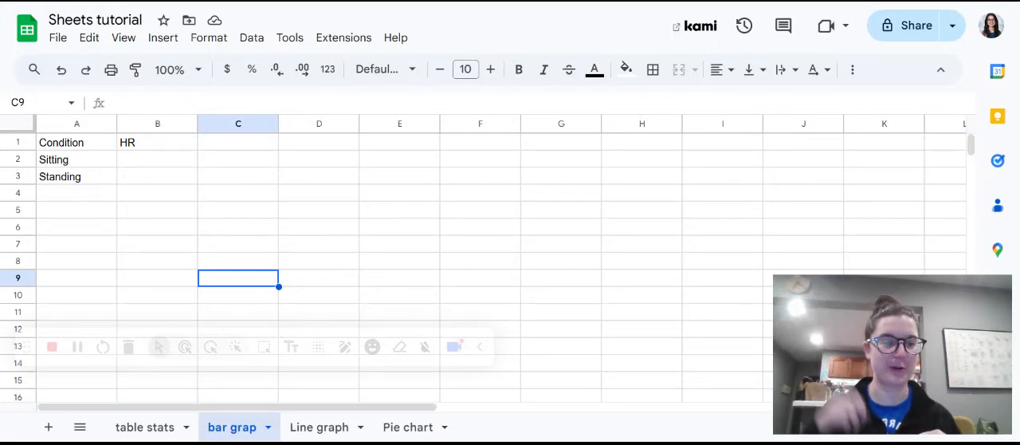
click(166, 166)
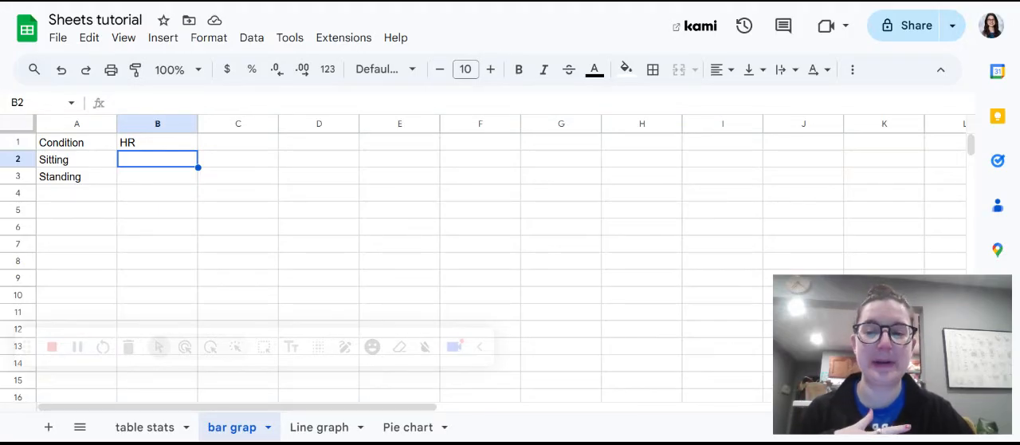
text(=)
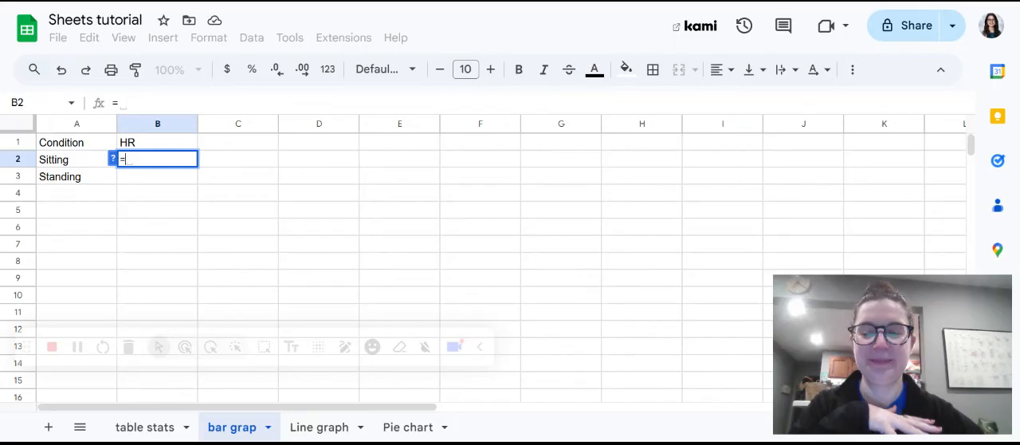
click(150, 435)
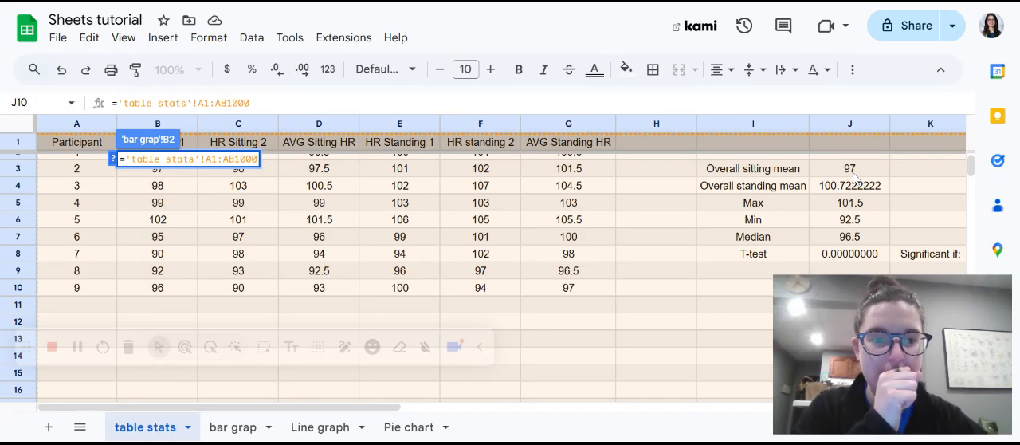
key(Return)
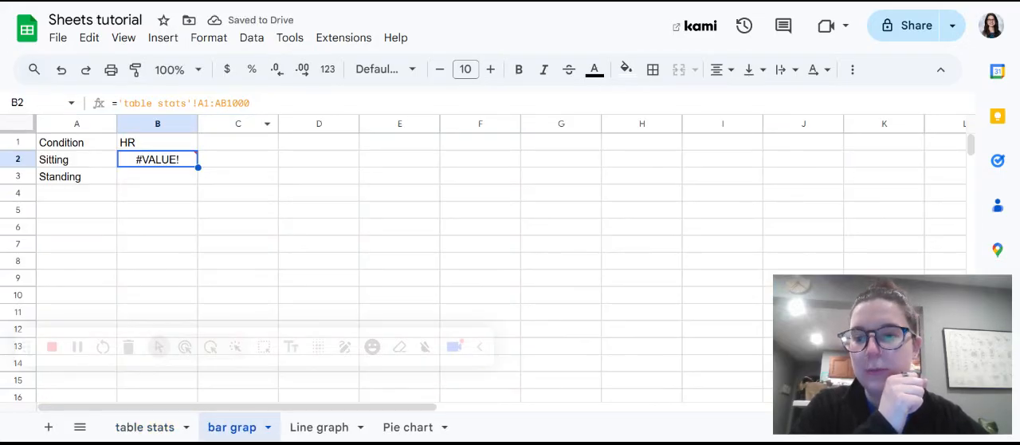
drag(250, 103, 83, 114)
key(BackSpace)
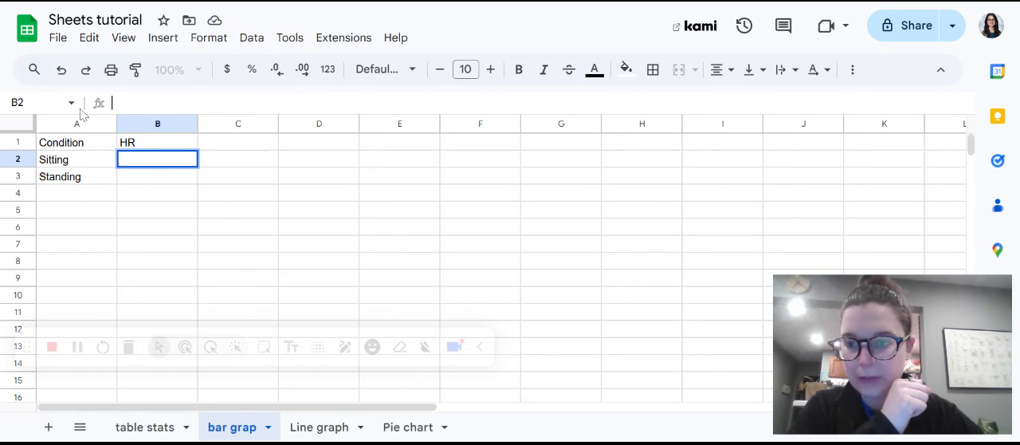
click(204, 246)
Link the Sitting heart rate in cell B2 to the overall sitting mean with the formula ='table stats'!J3.
click(160, 166)
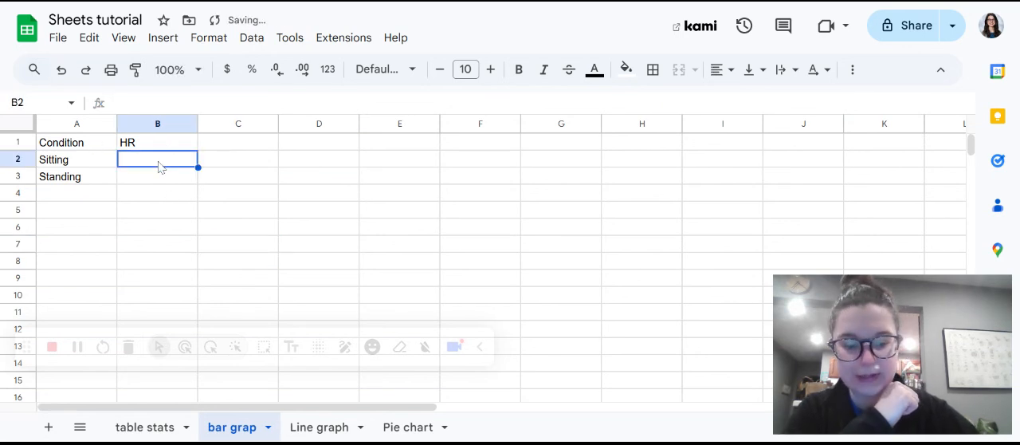
text(=)
click(144, 427)
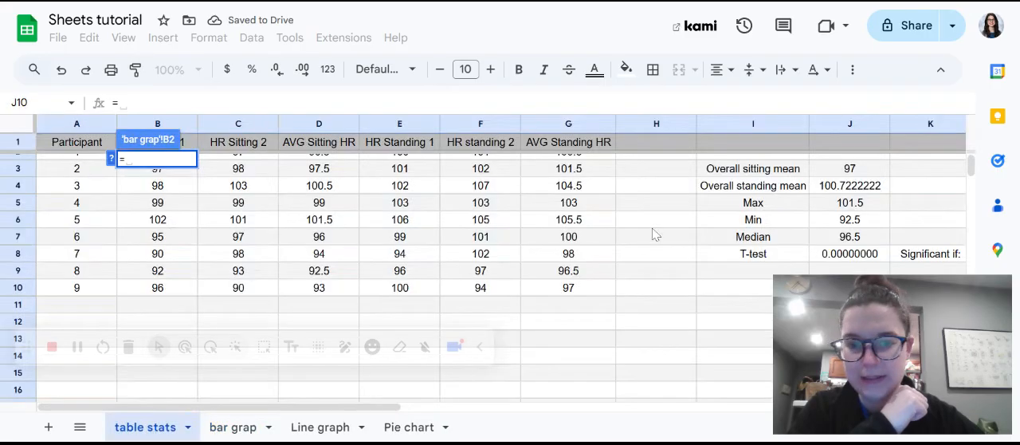
click(852, 168)
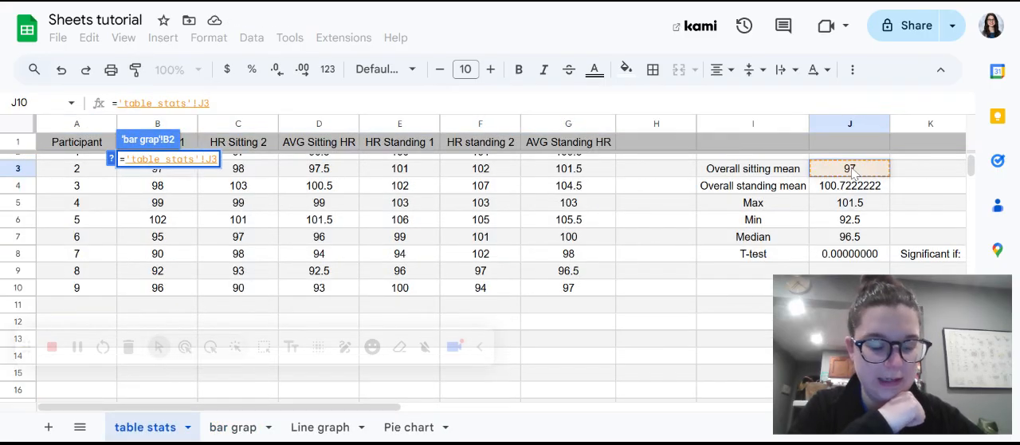
key(Return)
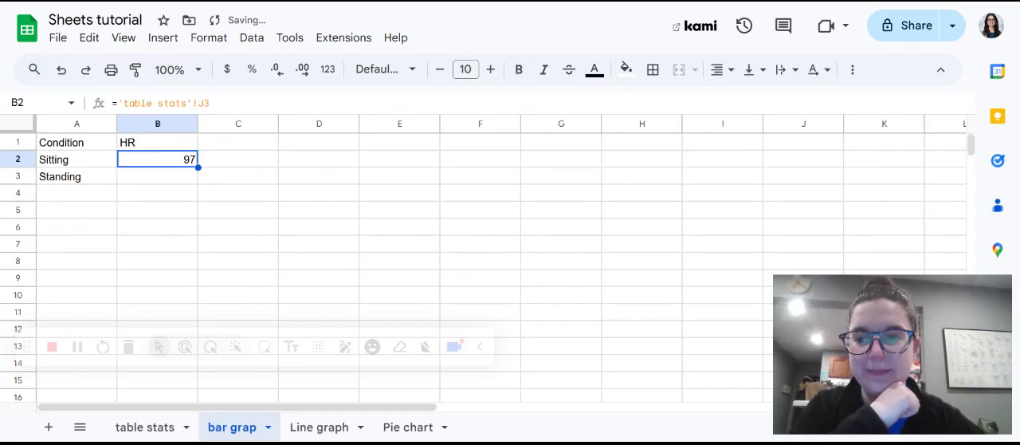
Link the Standing heart rate in cell B3 to the overall standing mean with the formula ='table stats'!J4.
click(171, 180)
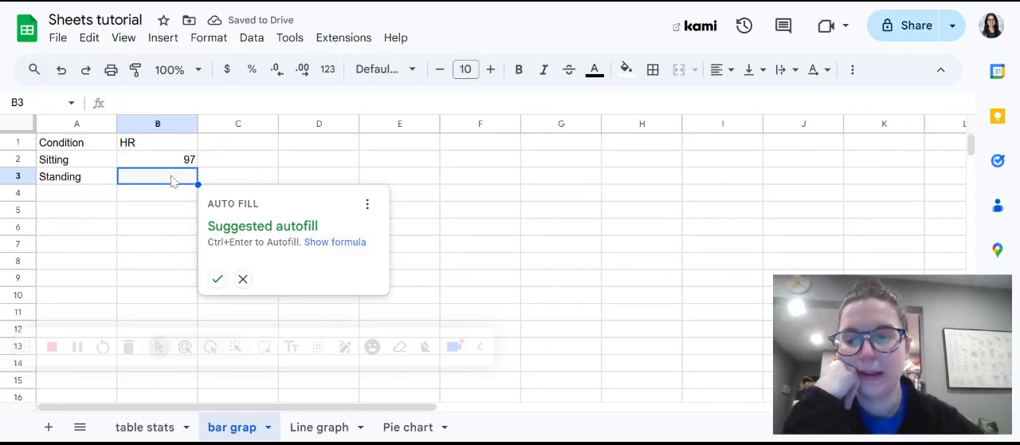
text(=)
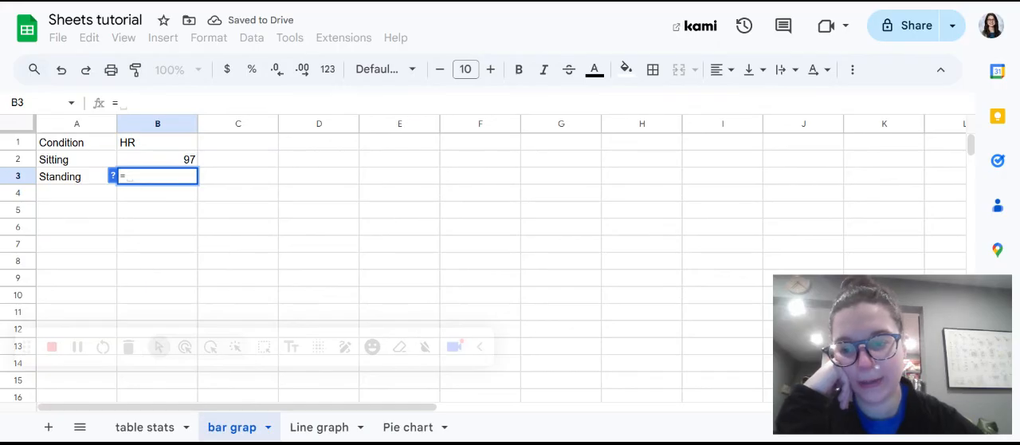
click(142, 435)
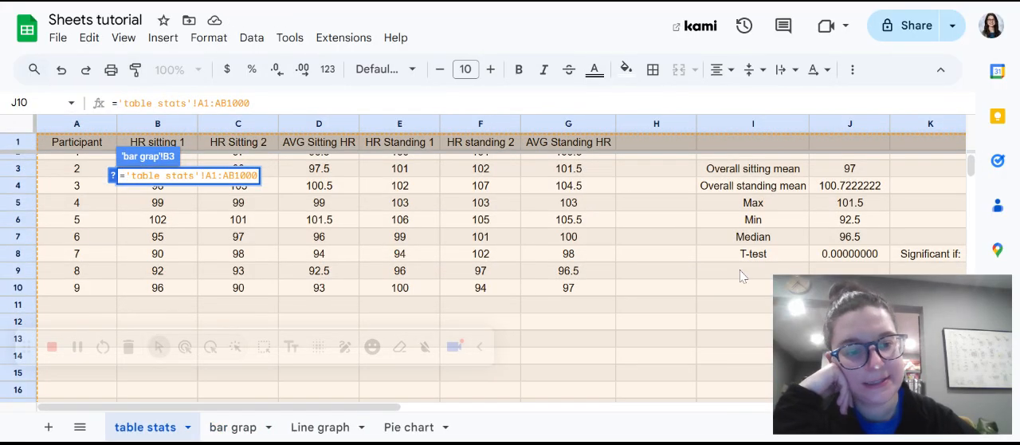
drag(251, 103, 118, 102)
key(BackSpace)
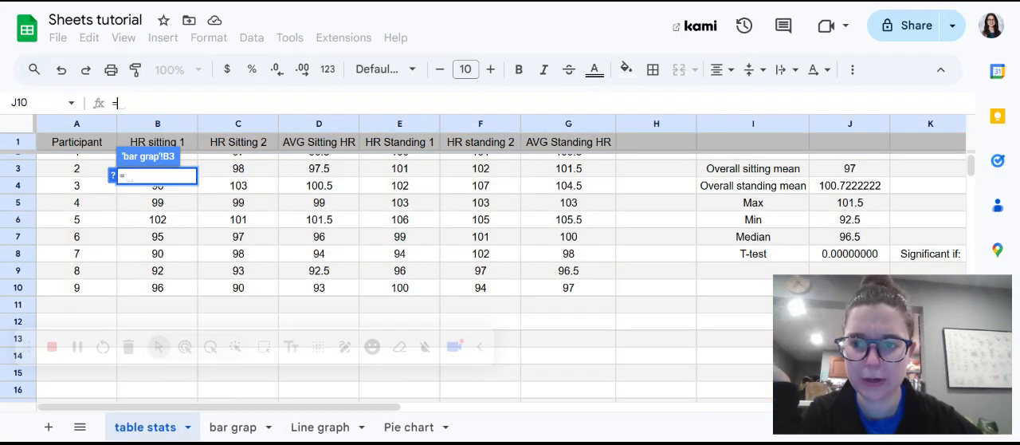
click(865, 193)
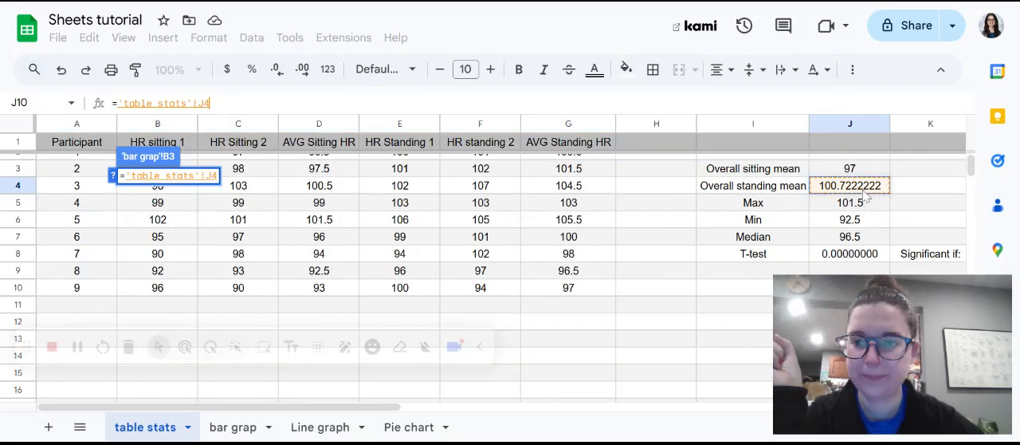
key(Return)
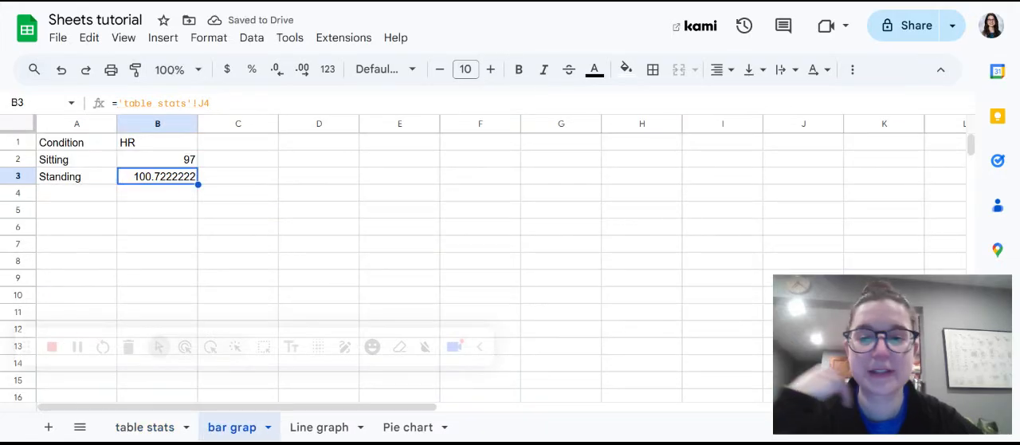
Reduce the decimal places of the Standing heart rate in cell B3 until it displays as a whole number.
click(276, 74)
click(276, 73)
click(276, 73)
click(276, 73)
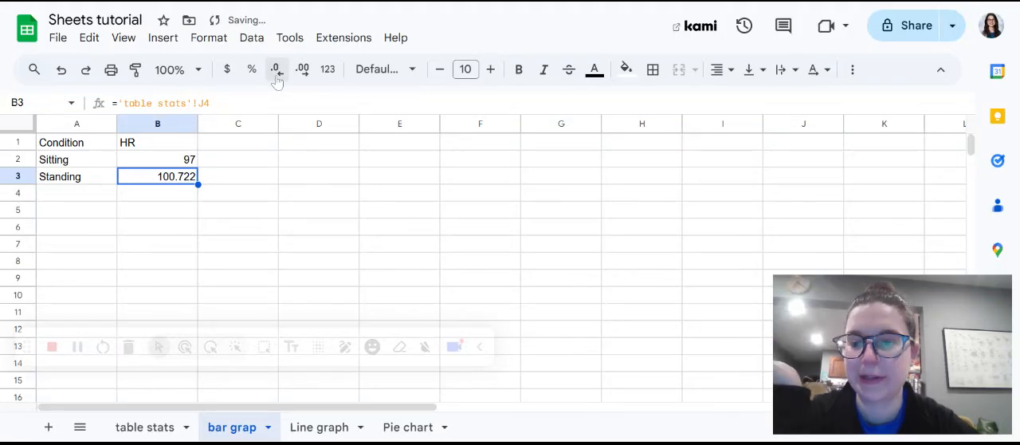
click(276, 73)
click(275, 73)
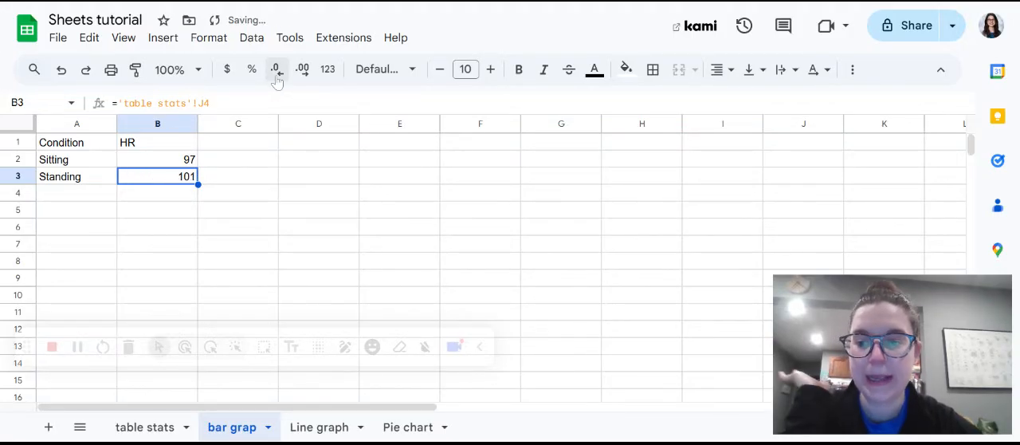
click(288, 268)
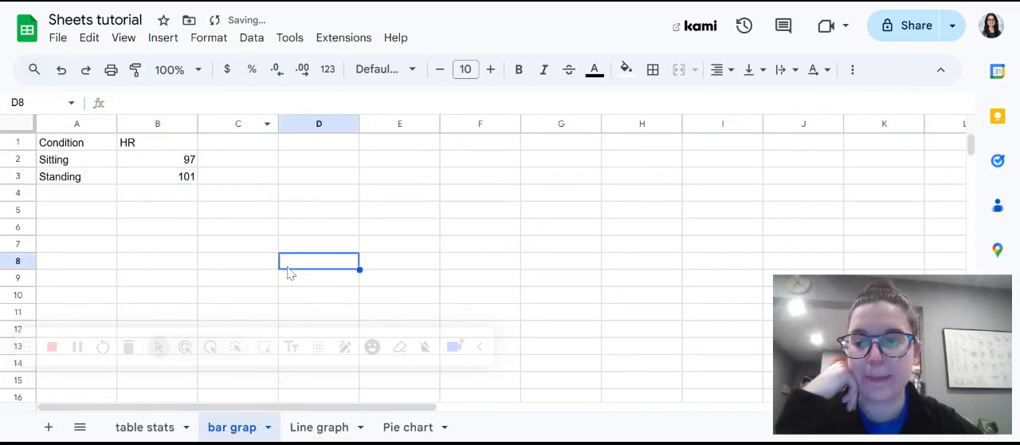
click(72, 151)
drag(72, 150, 164, 194)
click(229, 236)
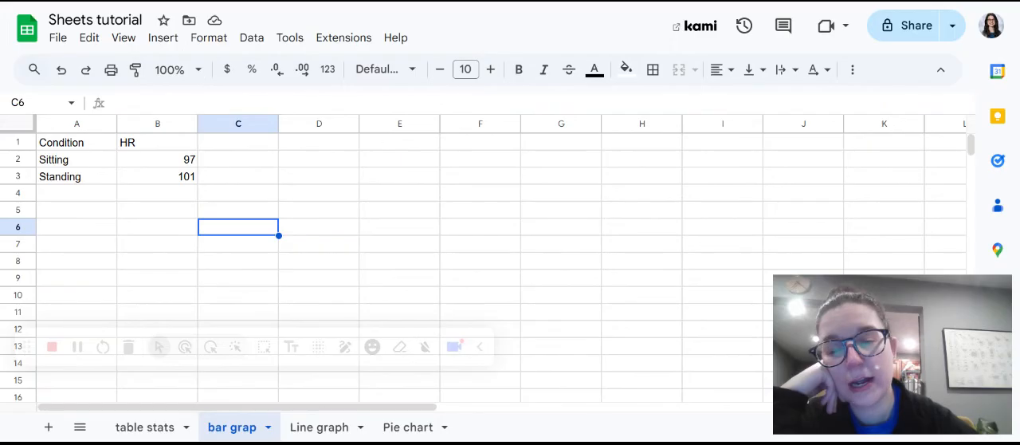
click(81, 121)
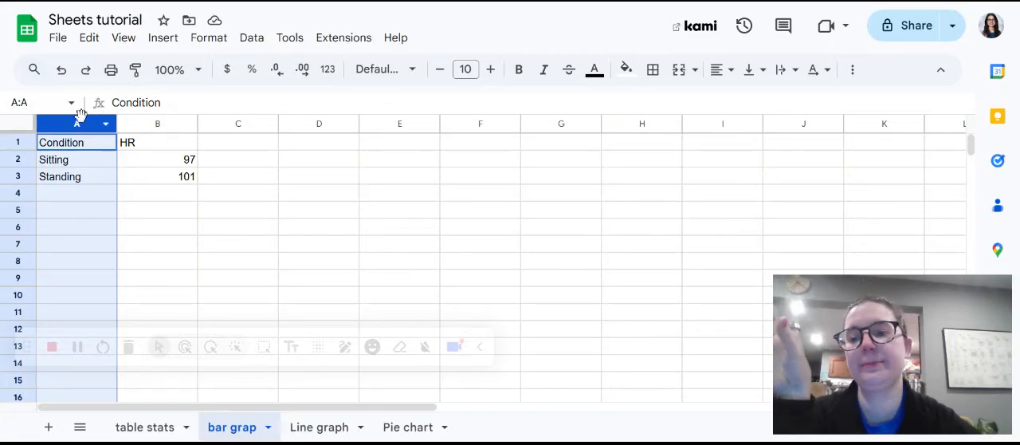
click(155, 130)
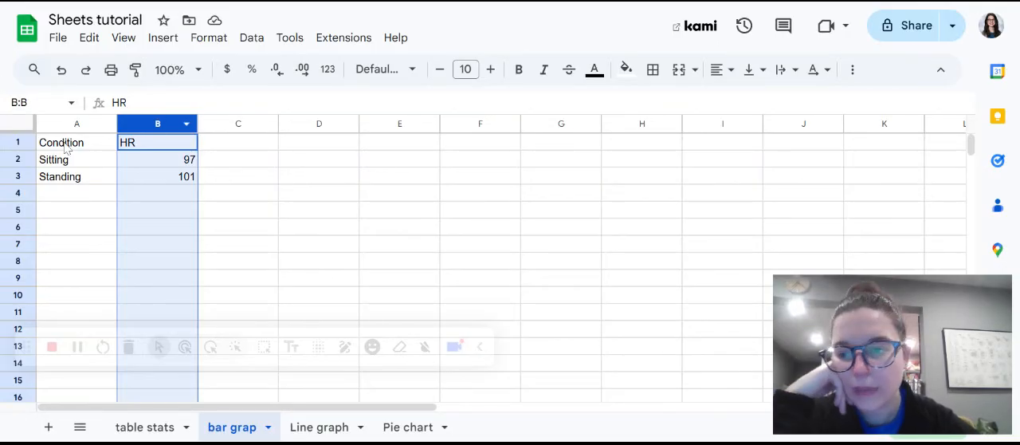
drag(65, 146, 156, 178)
click(156, 179)
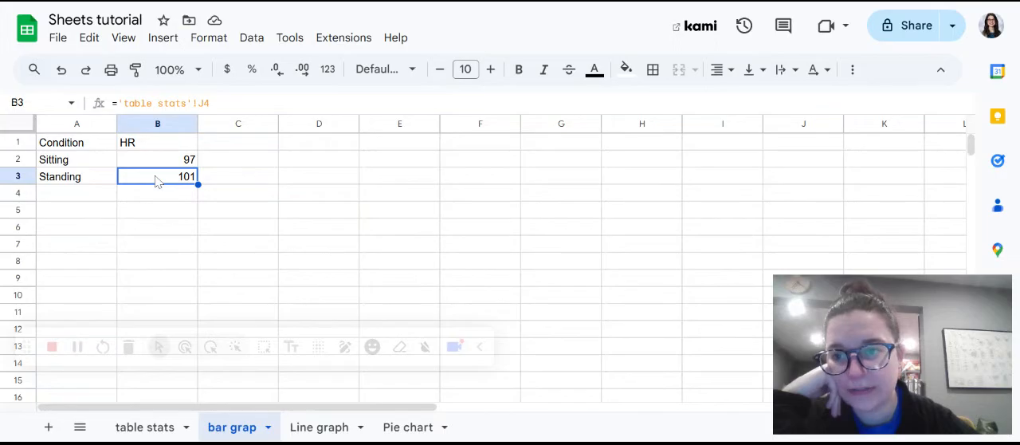
Insert a chart from the condition and HR data in A1:B3 and move it beside the table, clear of the data.
drag(75, 146, 159, 187)
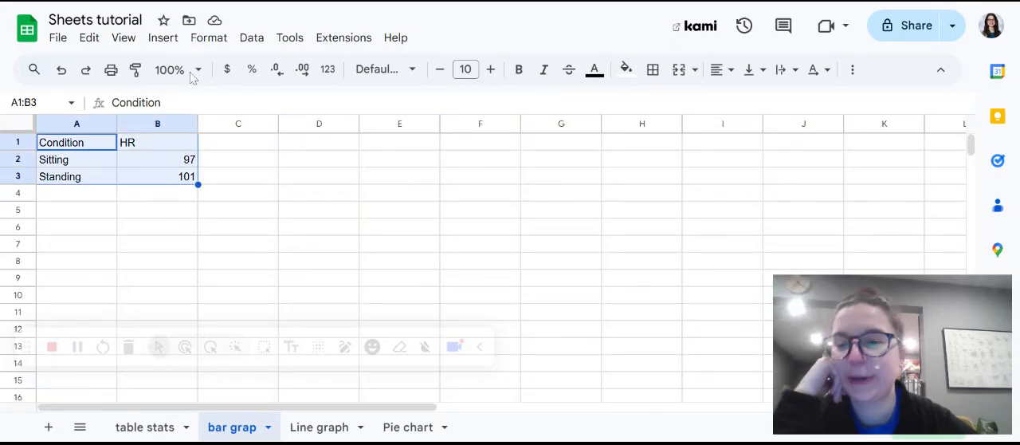
click(165, 39)
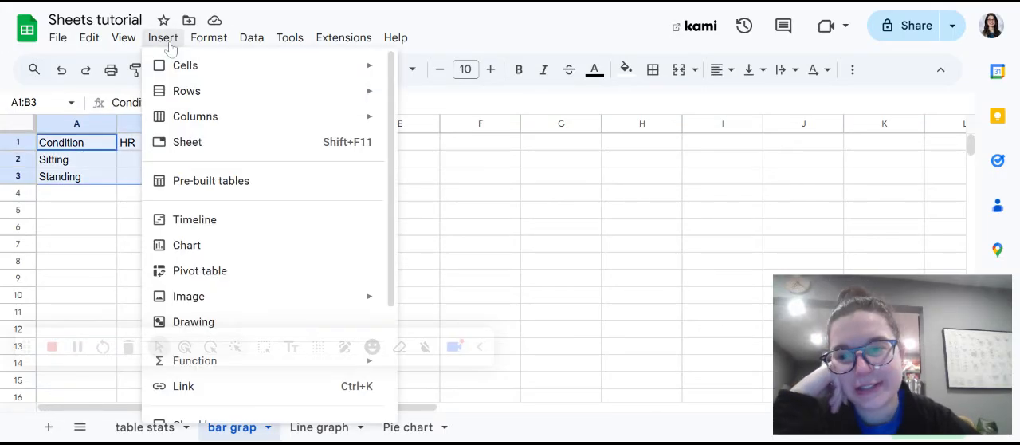
click(214, 247)
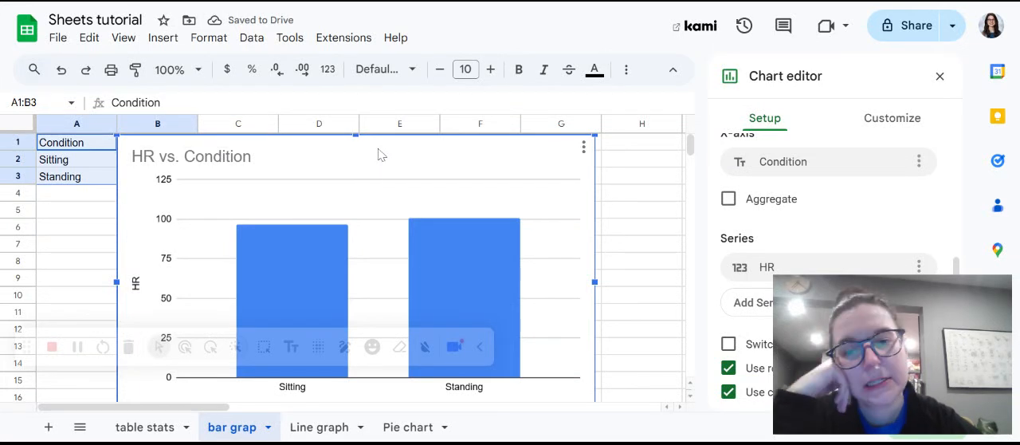
drag(380, 152, 486, 164)
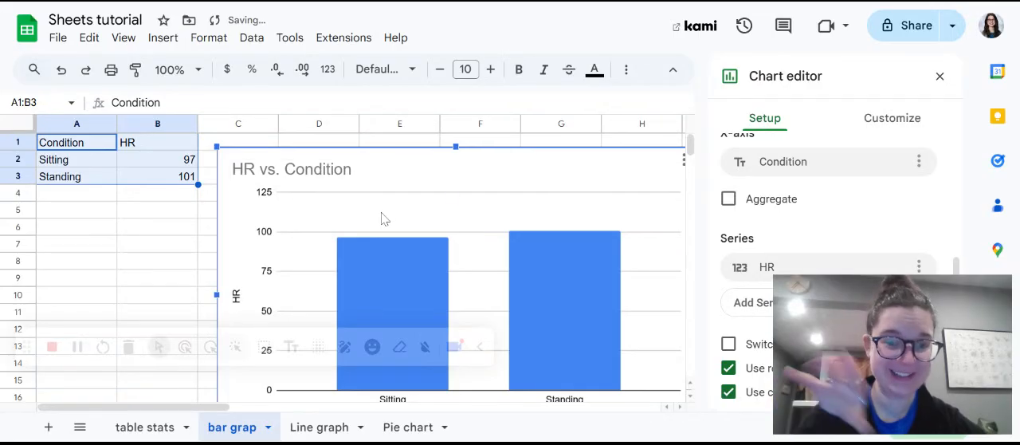
scroll(435, 285, down, 1)
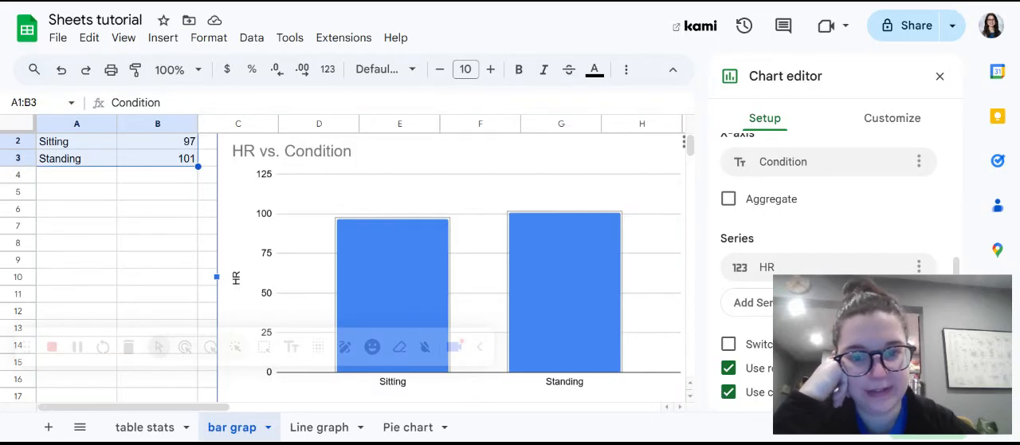
scroll(358, 263, right, 2)
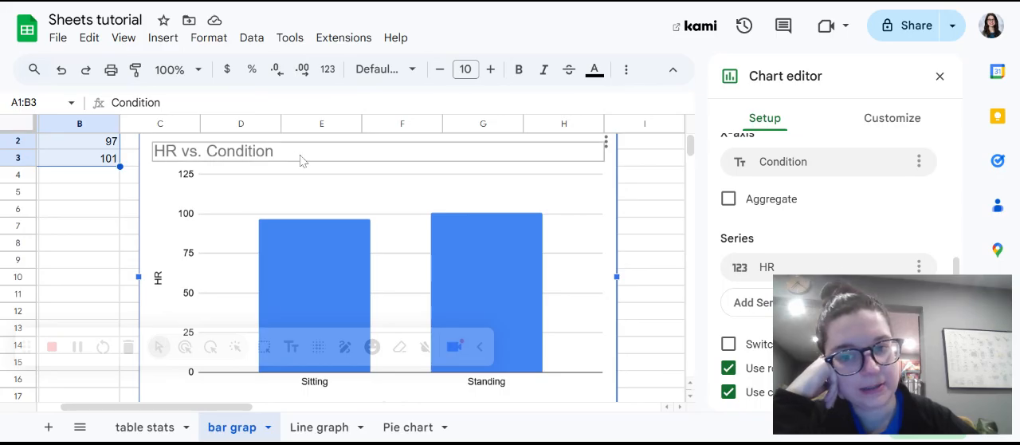
Change the chart's vertical axis title to "HR (bpm)".
click(896, 130)
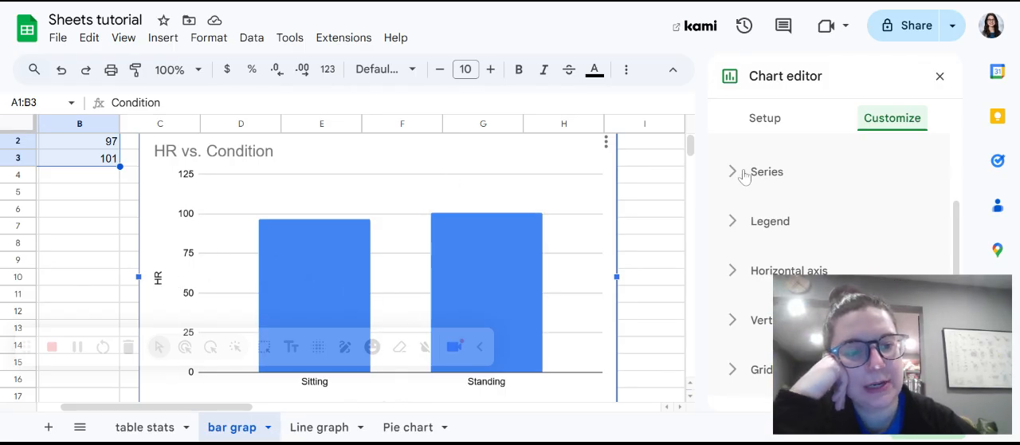
scroll(744, 175, up, 1)
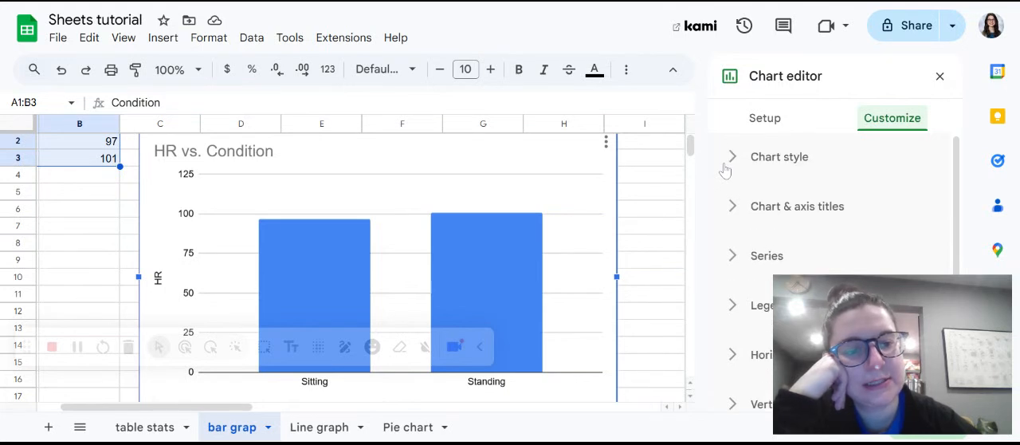
click(727, 212)
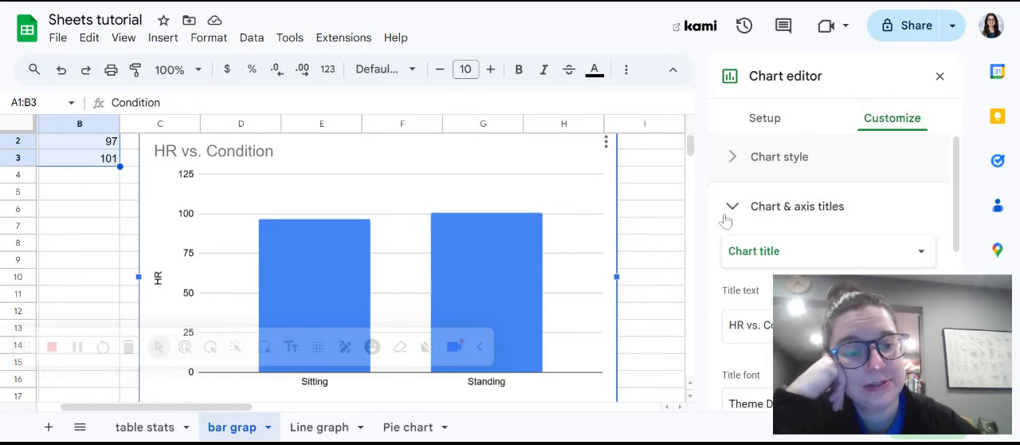
scroll(726, 220, down, 1)
click(780, 196)
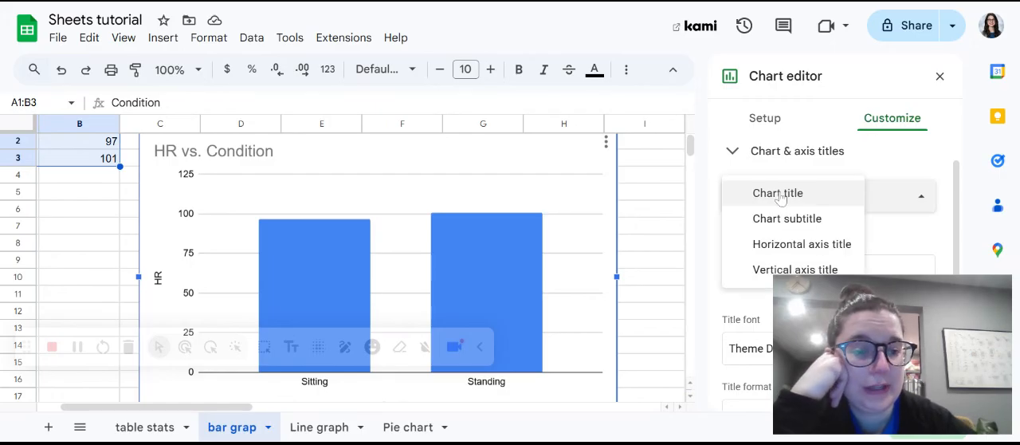
click(785, 271)
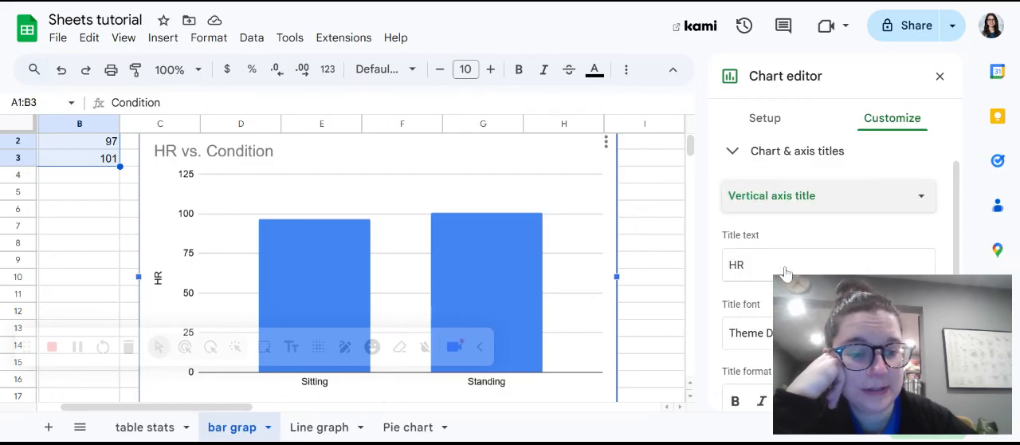
scroll(785, 273, down, 1)
click(751, 204)
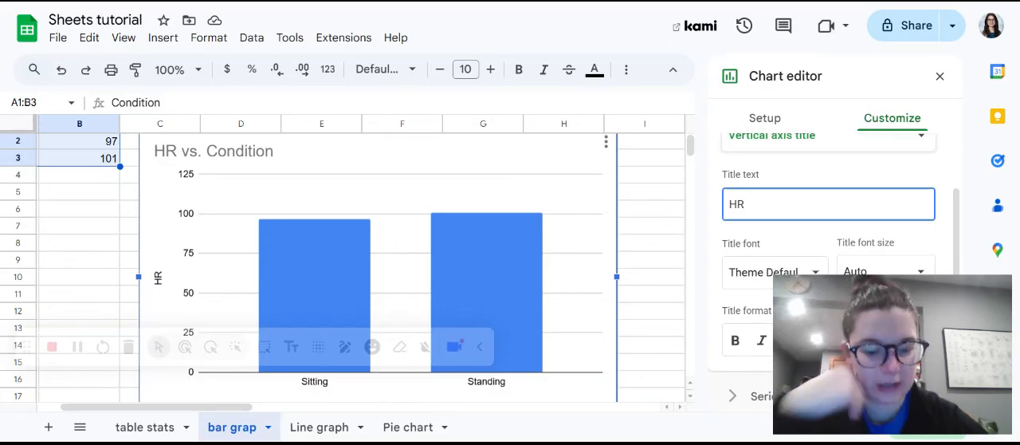
text((bpm))
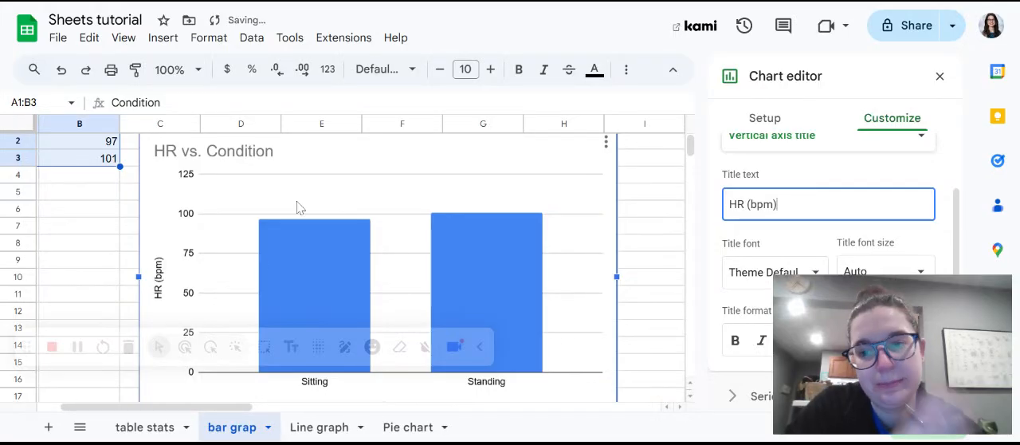
Add error bars to the chart's HR series and set their type to Standard Deviation.
click(476, 282)
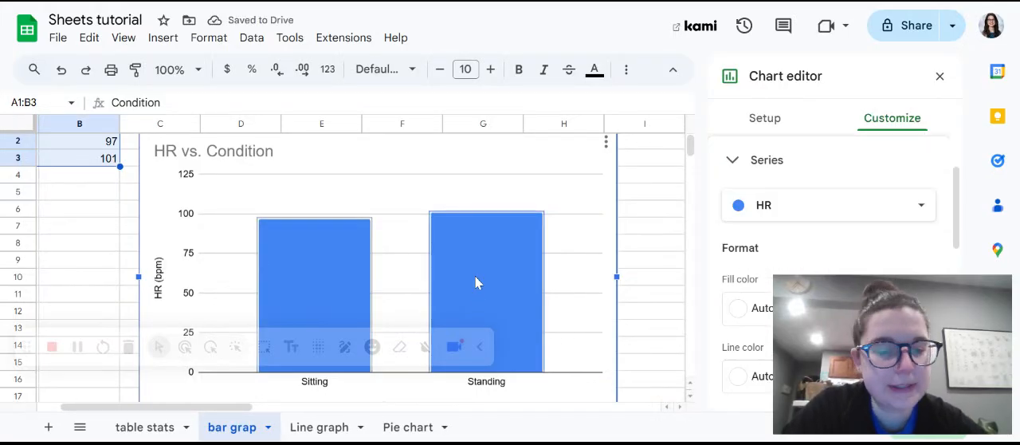
click(476, 282)
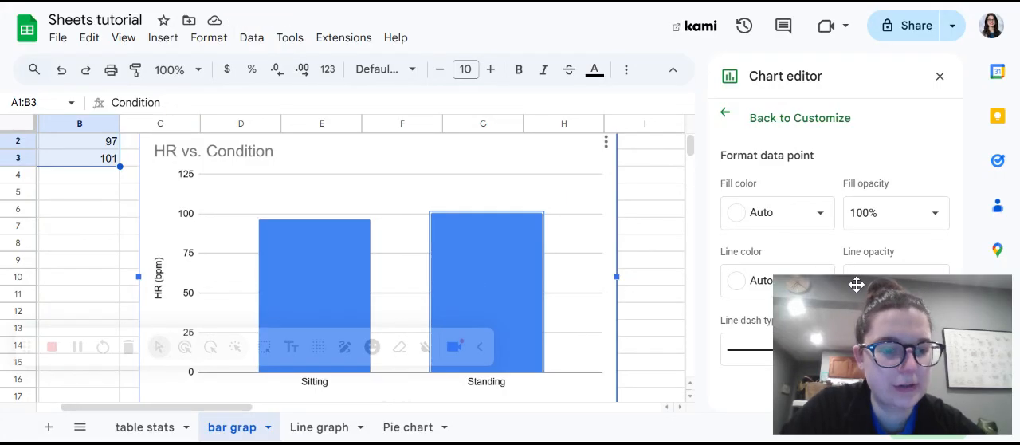
mouse_move(865, 321)
drag(864, 321, 535, 399)
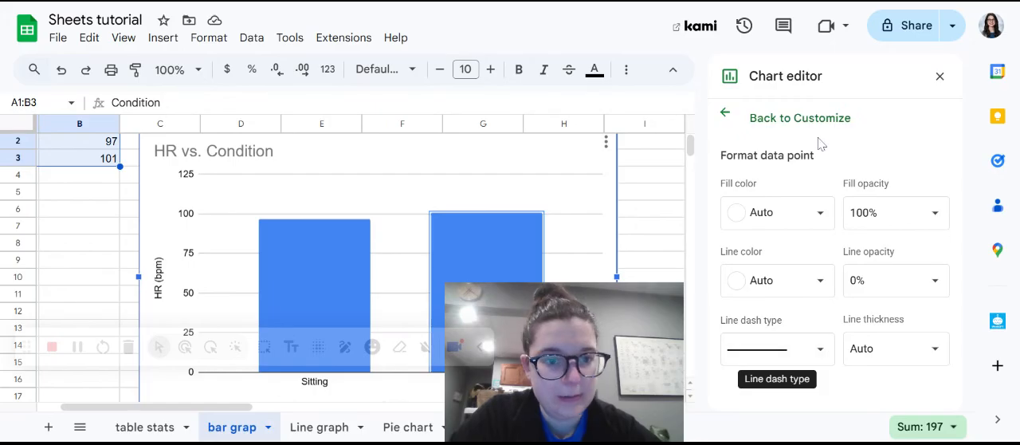
click(725, 114)
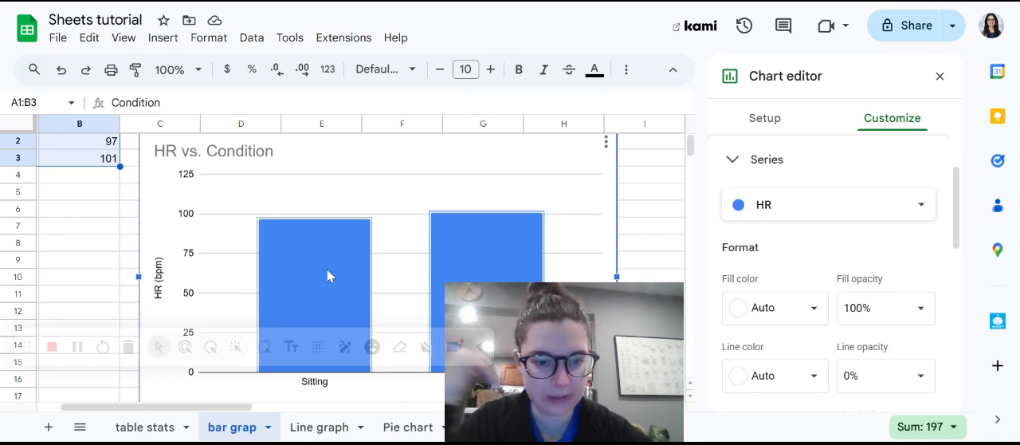
scroll(859, 317, down, 2)
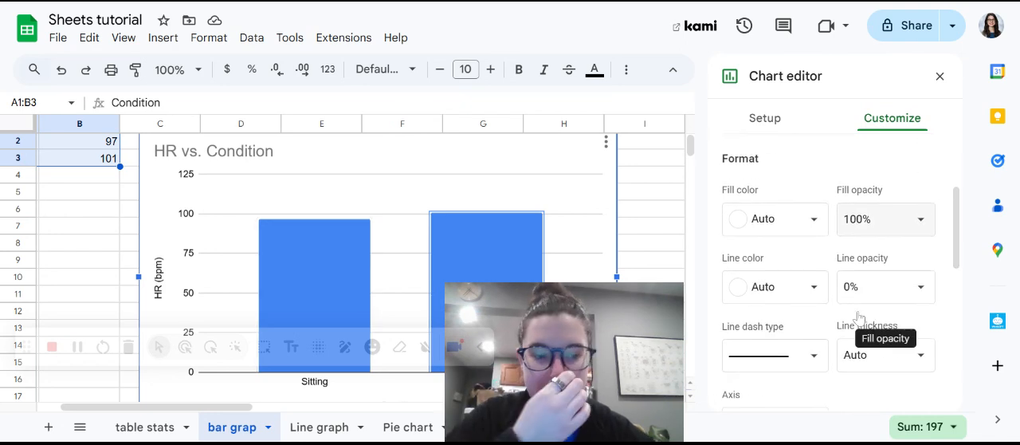
scroll(859, 317, down, 6)
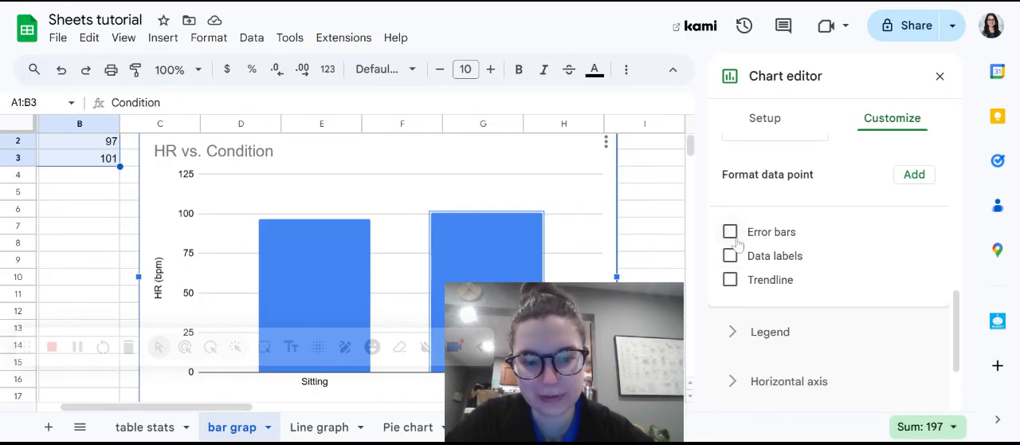
click(730, 232)
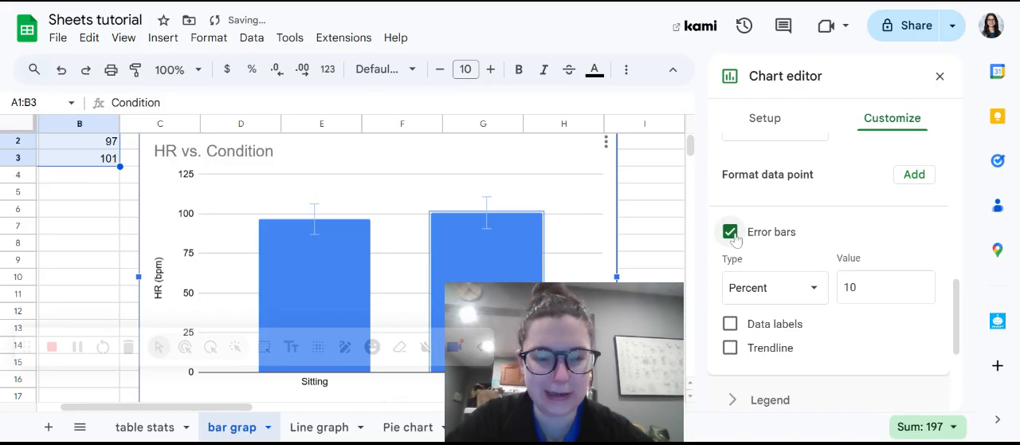
click(773, 288)
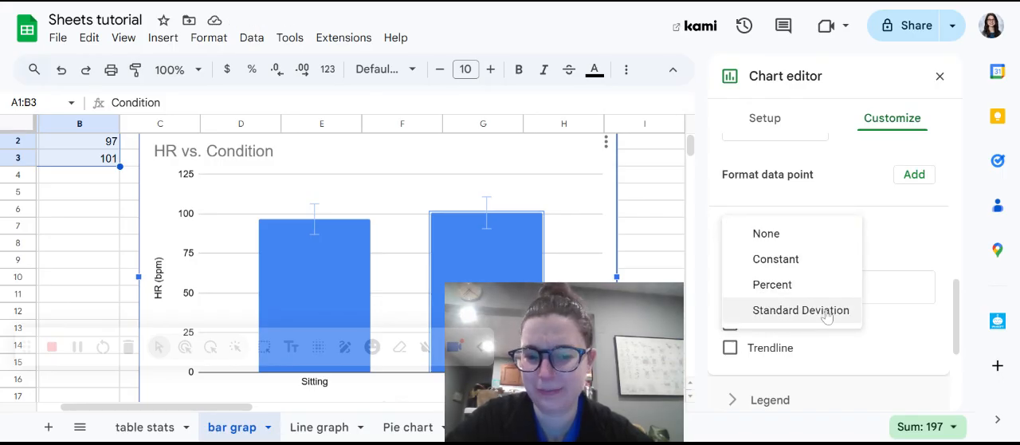
click(828, 318)
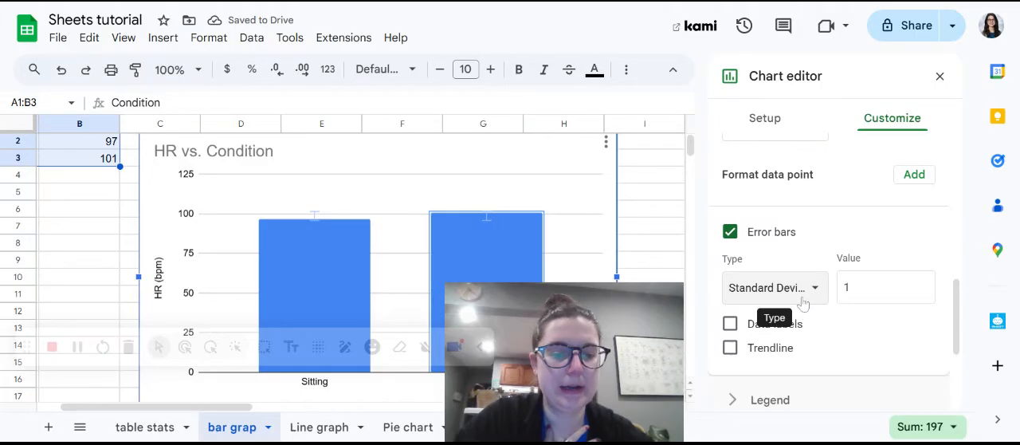
Remove the error bars from the HR series and leave its trendline turned off.
click(803, 301)
click(856, 348)
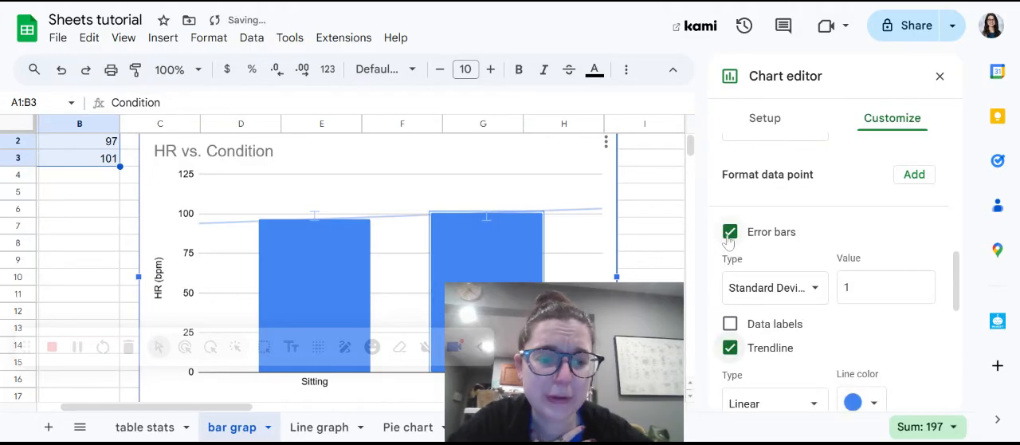
click(729, 233)
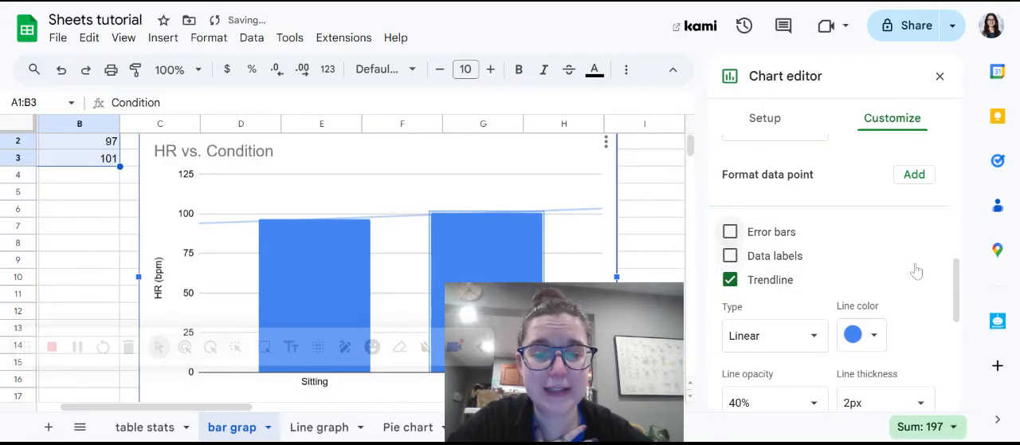
scroll(916, 271, down, 1)
click(728, 269)
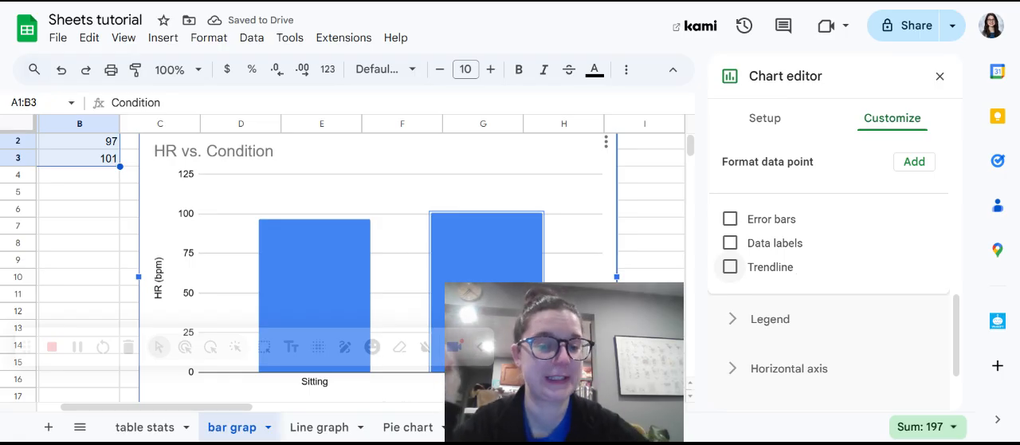
Look through the chart's customization sections and the HR series fill color choices, and close the chart editor.
scroll(829, 271, down, 1)
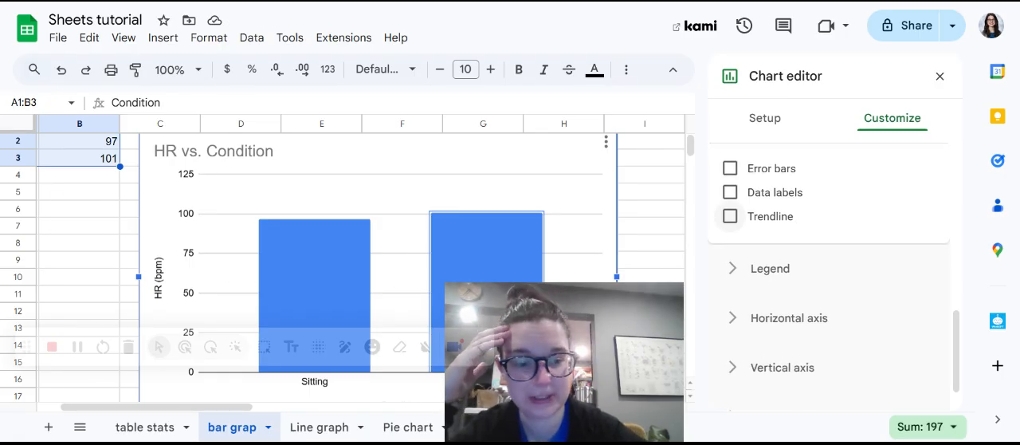
scroll(829, 271, down, 1)
scroll(828, 271, up, 8)
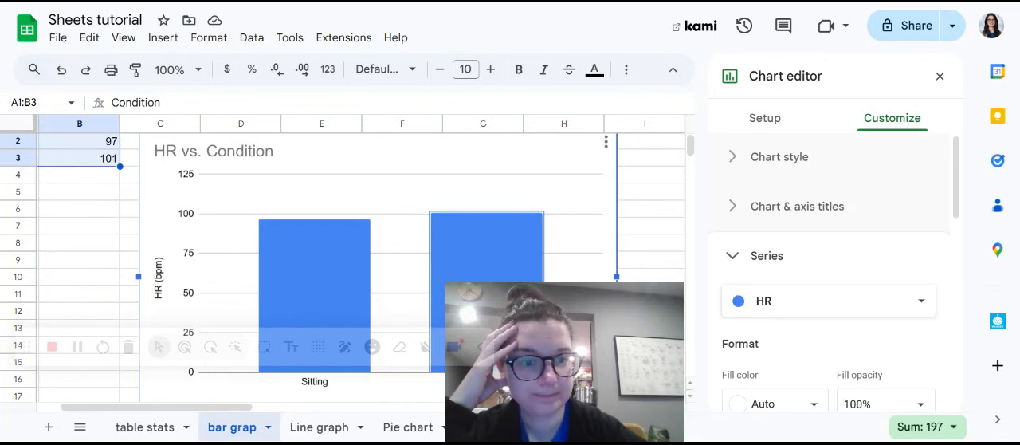
scroll(781, 312, down, 2)
click(789, 292)
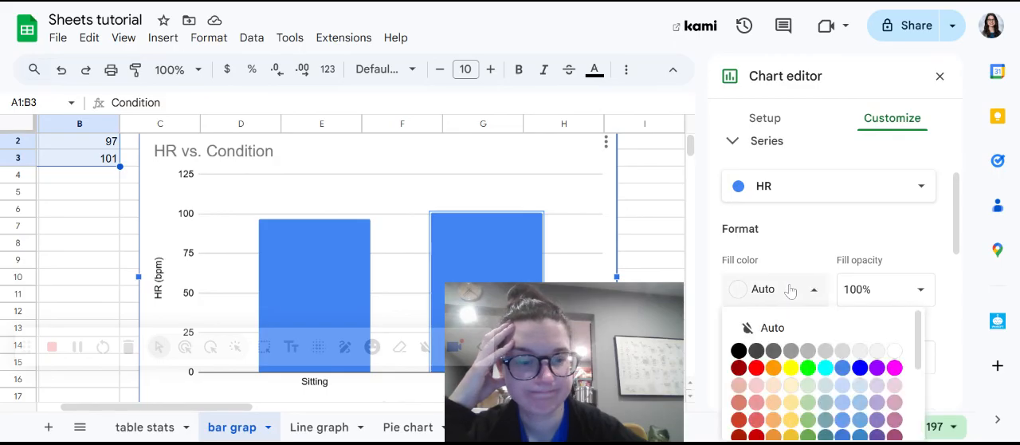
click(790, 290)
scroll(789, 290, down, 8)
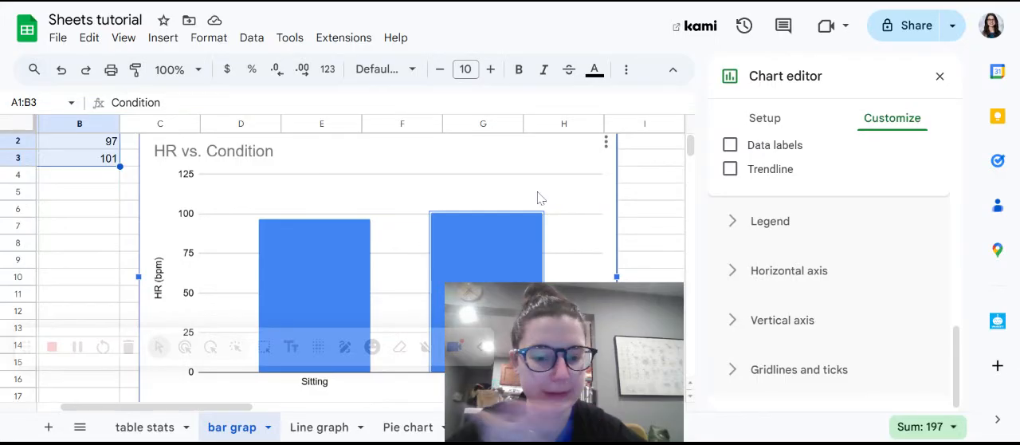
click(940, 75)
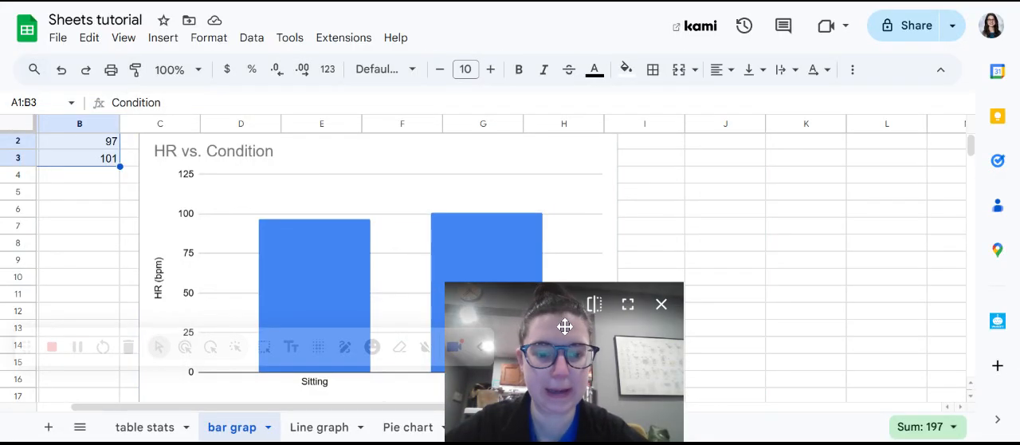
drag(570, 325, 802, 243)
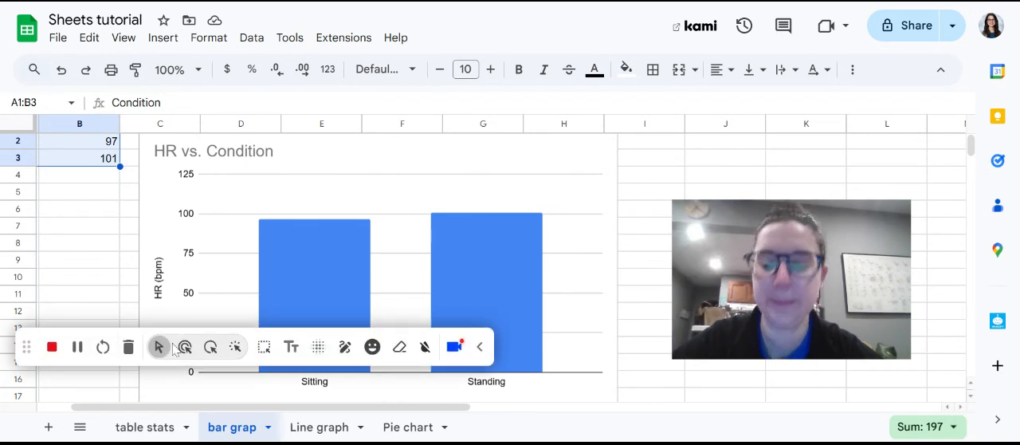
On the Line graph sheet, insert a chart from the time and concentration data in A1:B9 and move it clear of the table.
click(319, 427)
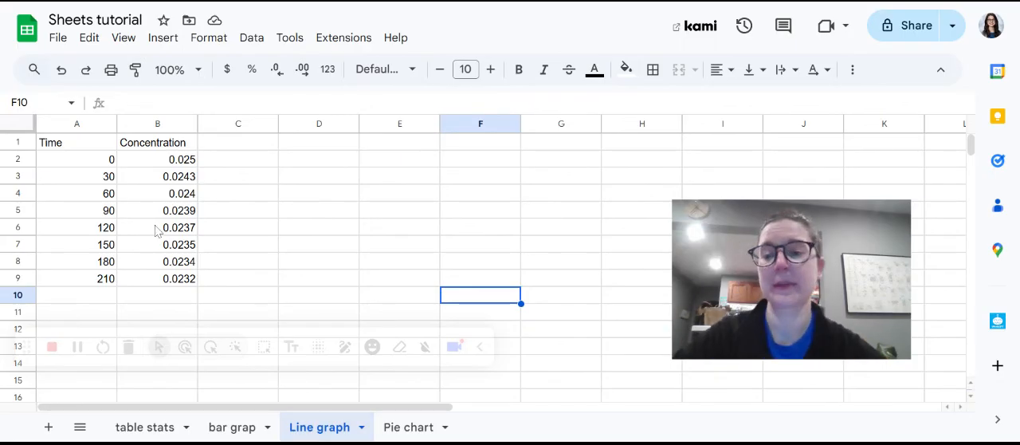
click(76, 146)
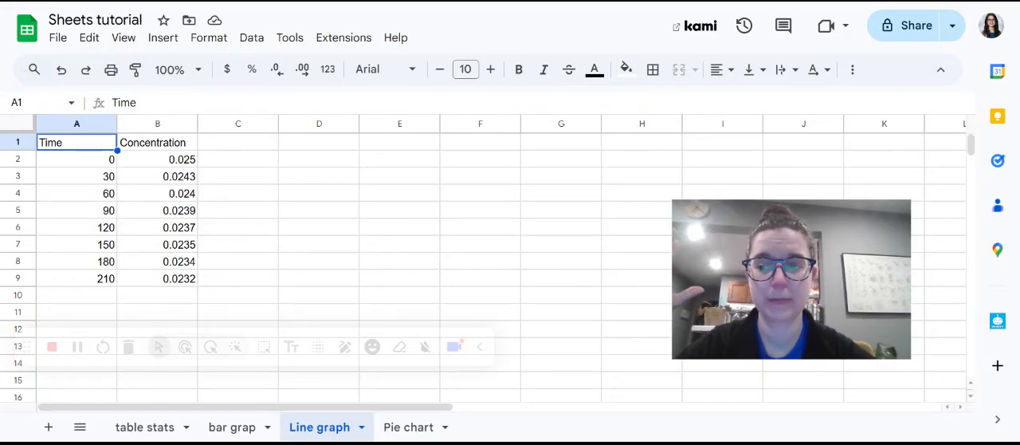
click(157, 148)
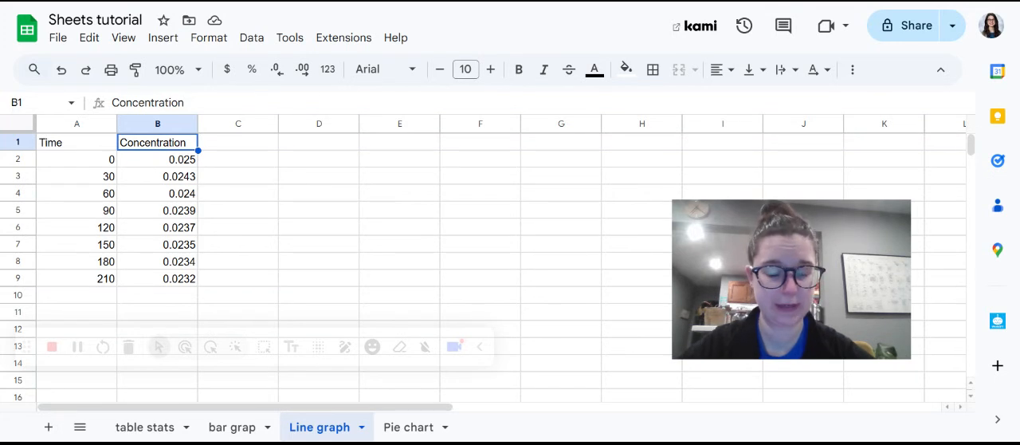
drag(50, 151, 182, 283)
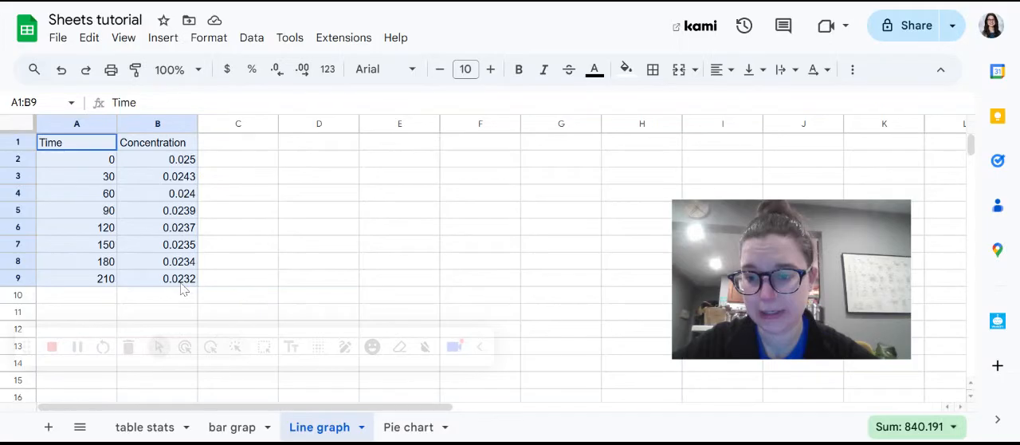
click(178, 40)
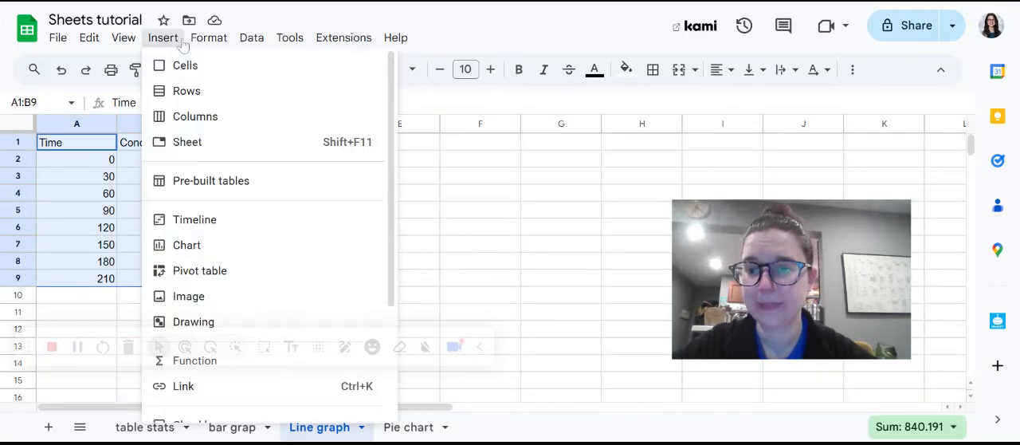
click(247, 248)
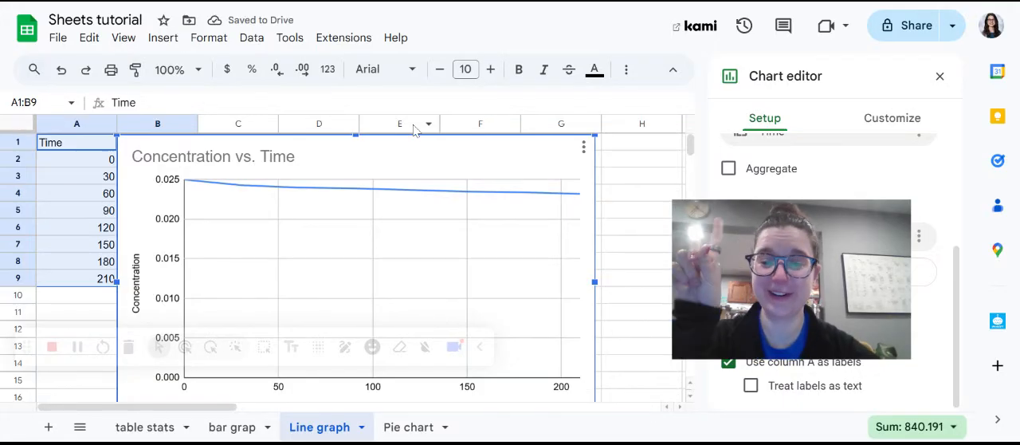
click(397, 169)
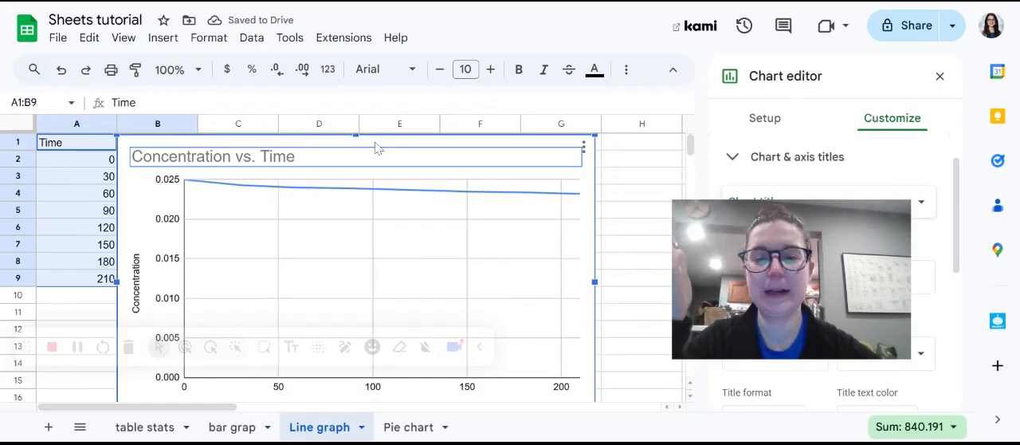
drag(376, 149, 477, 142)
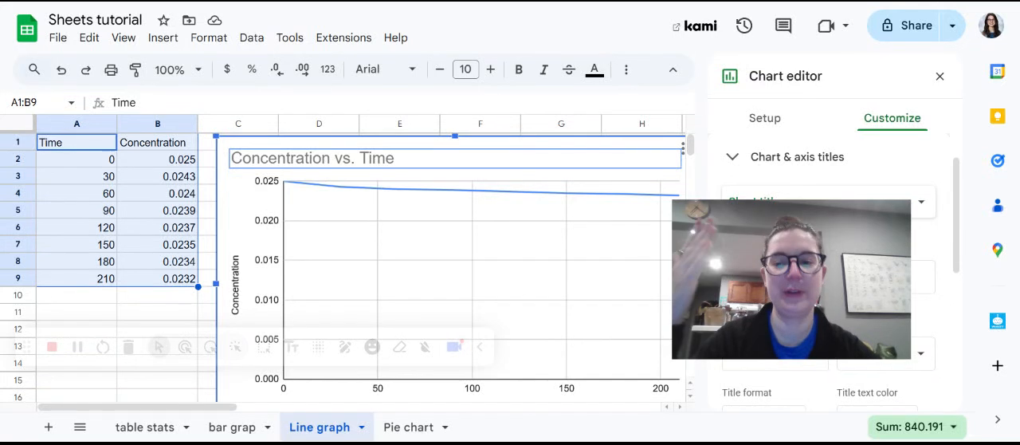
Change the Concentration vs. Time chart's type to Scatter chart.
mouse_move(785, 260)
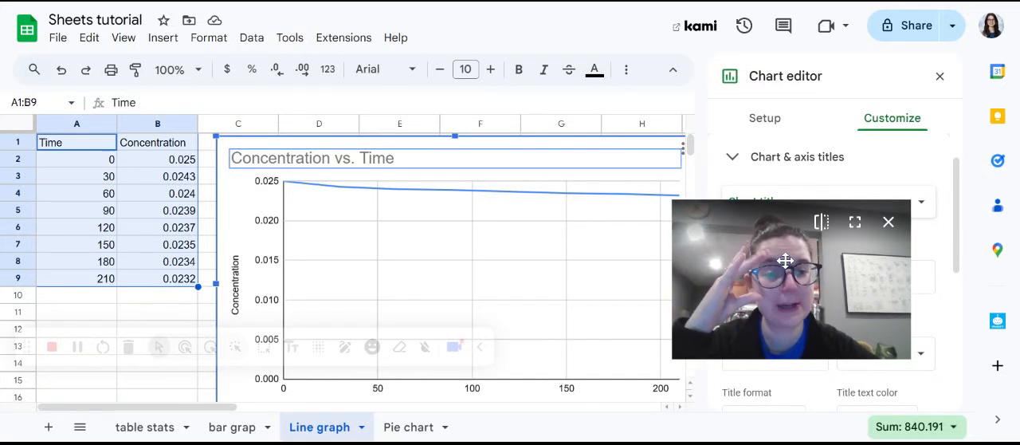
drag(785, 261, 501, 285)
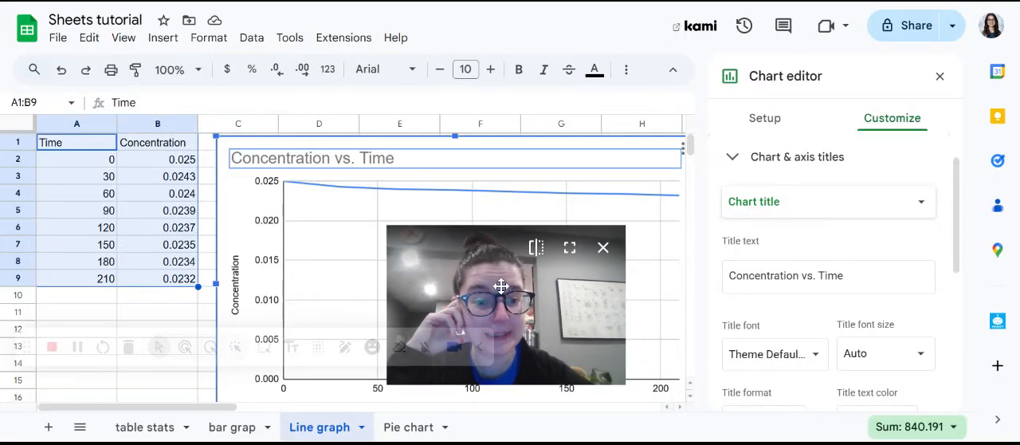
click(778, 118)
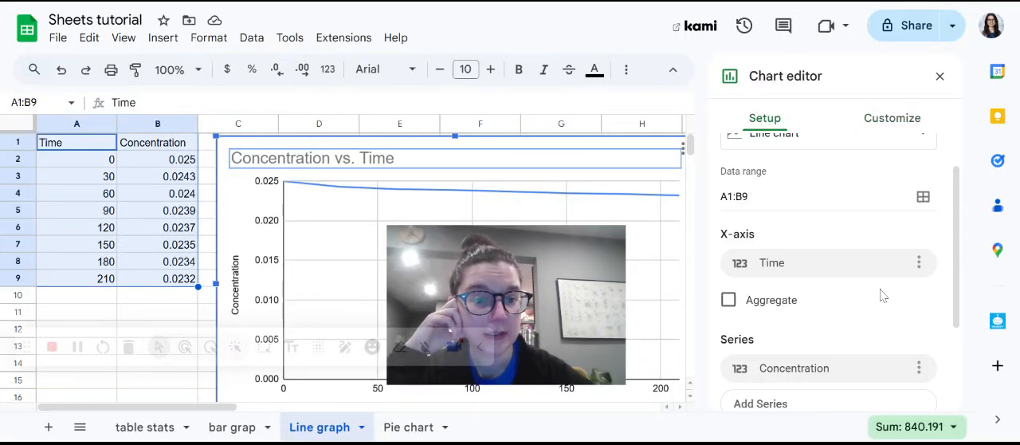
scroll(883, 295, up, 1)
click(885, 177)
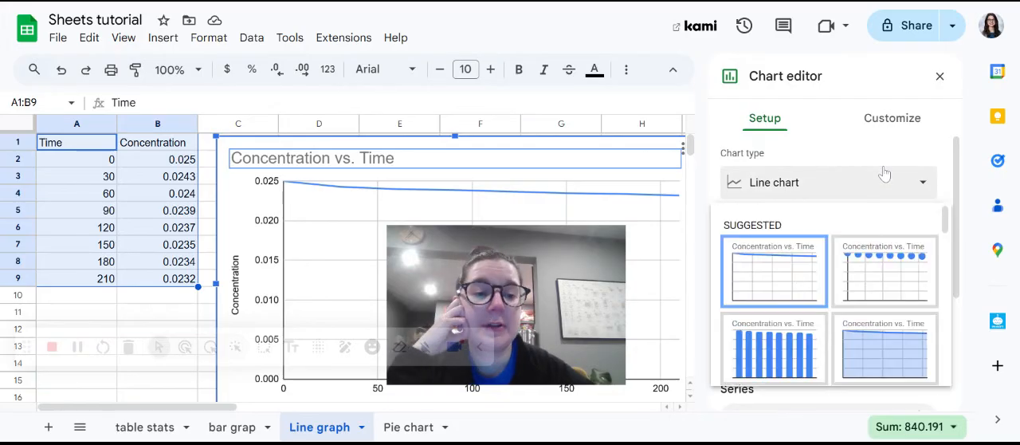
click(891, 274)
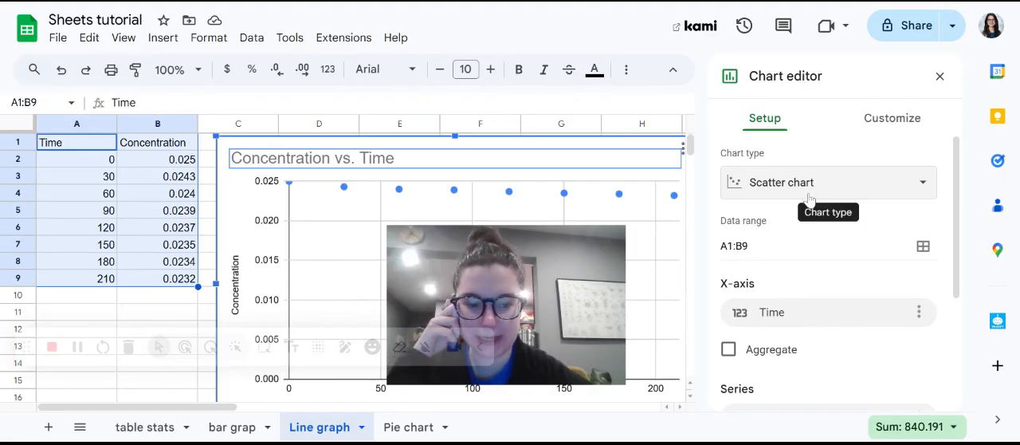
mouse_move(456, 285)
drag(456, 285, 816, 323)
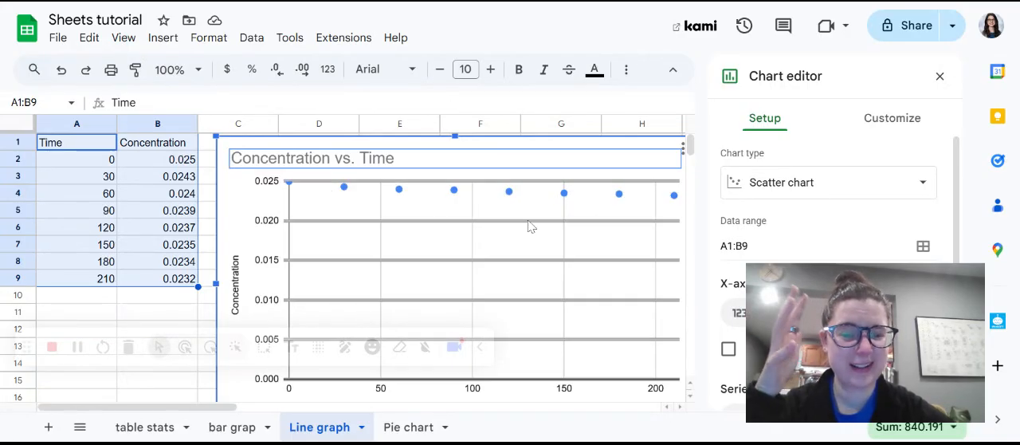
Set the minimum value of the scatter chart's horizontal axis to 0.02.
scroll(528, 225, down, 1)
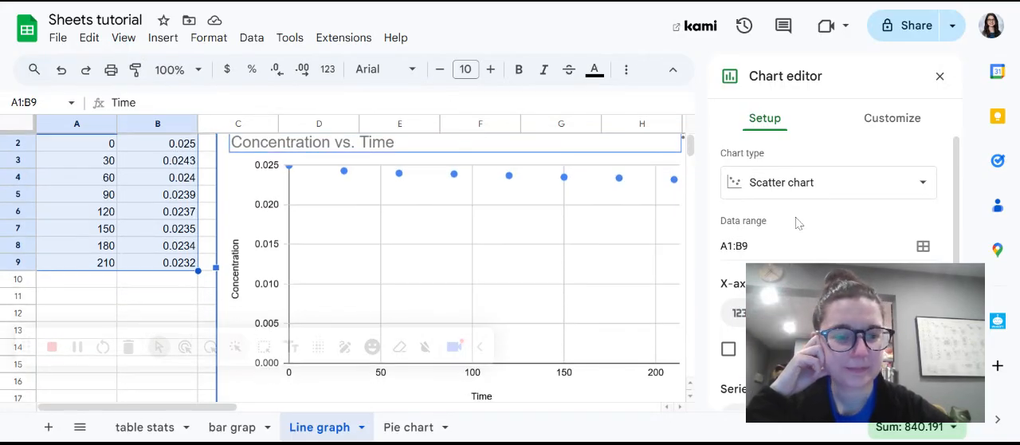
click(884, 121)
drag(874, 301, 231, 80)
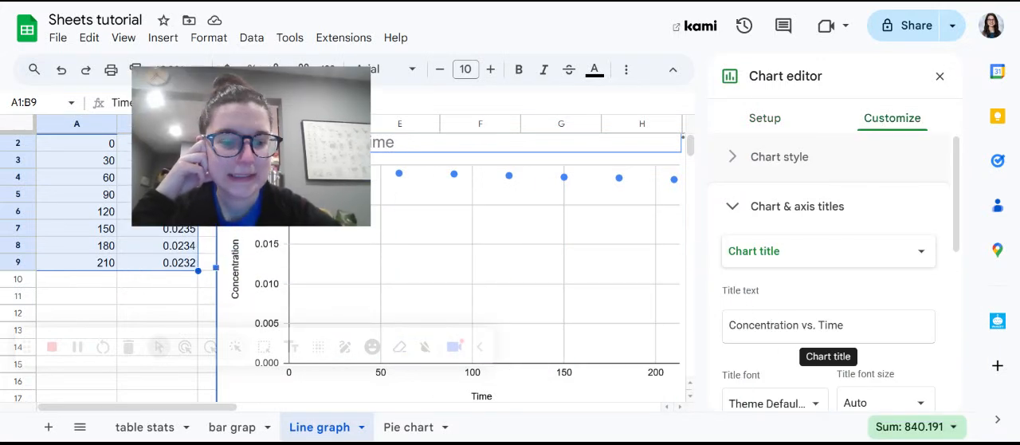
scroll(785, 311, down, 5)
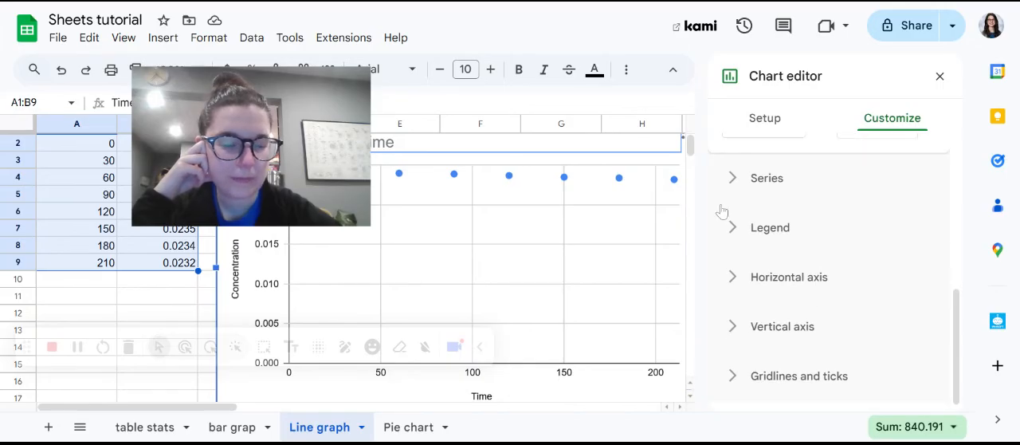
scroll(741, 272, down, 1)
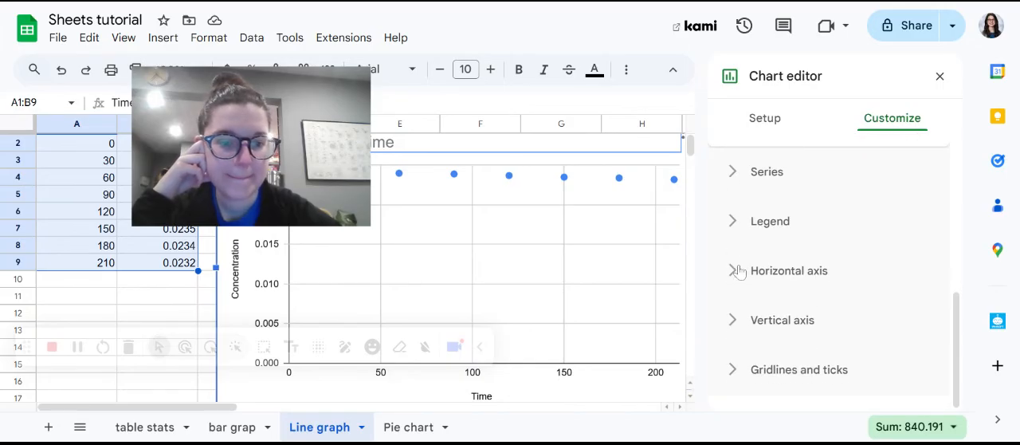
click(739, 279)
scroll(739, 280, down, 4)
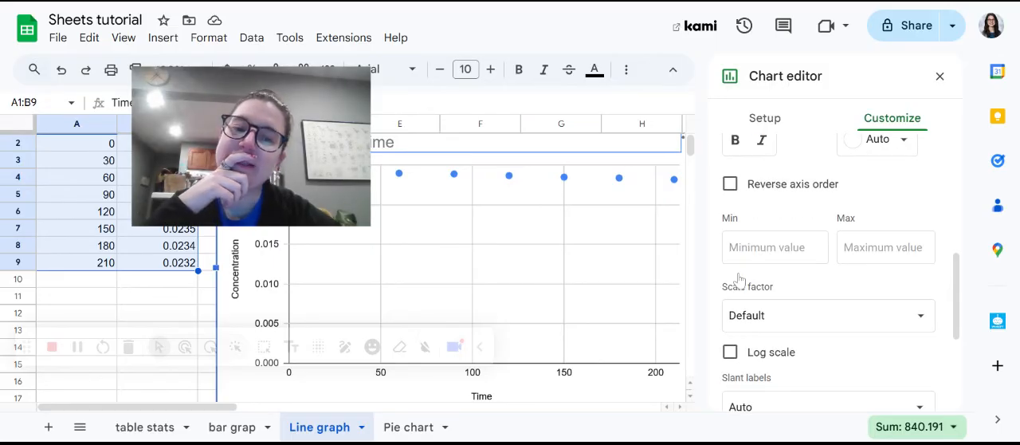
scroll(739, 280, up, 2)
scroll(829, 279, up, 3)
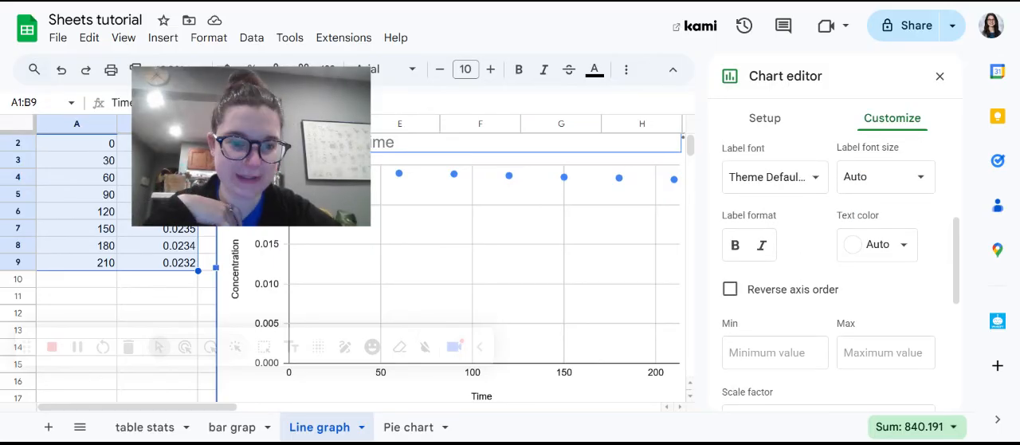
scroll(829, 279, down, 1)
scroll(829, 279, down, 1)
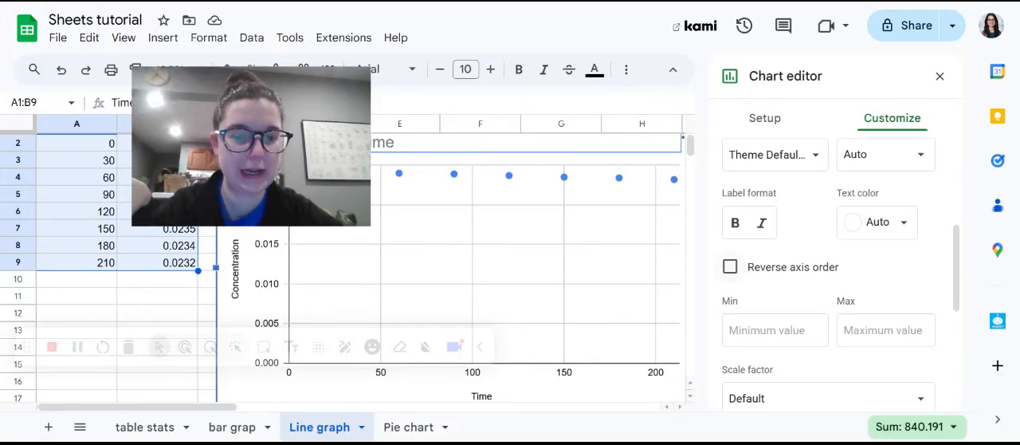
drag(259, 142, 342, 105)
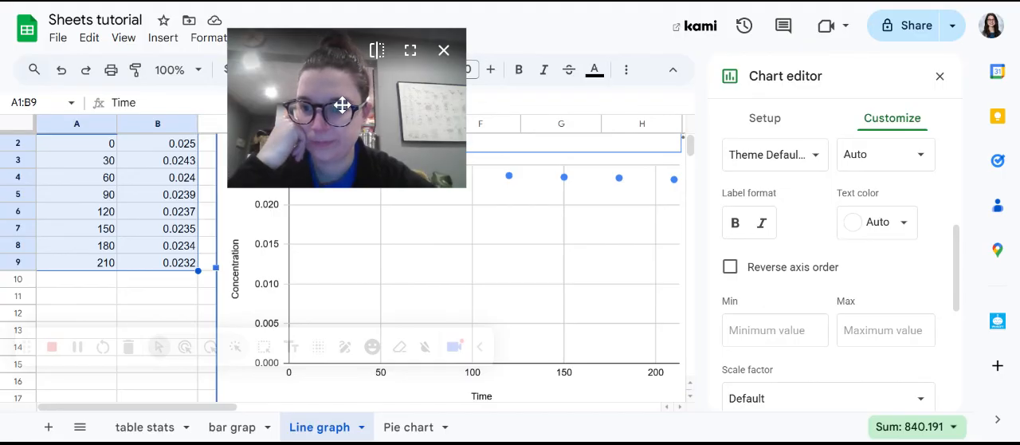
click(762, 330)
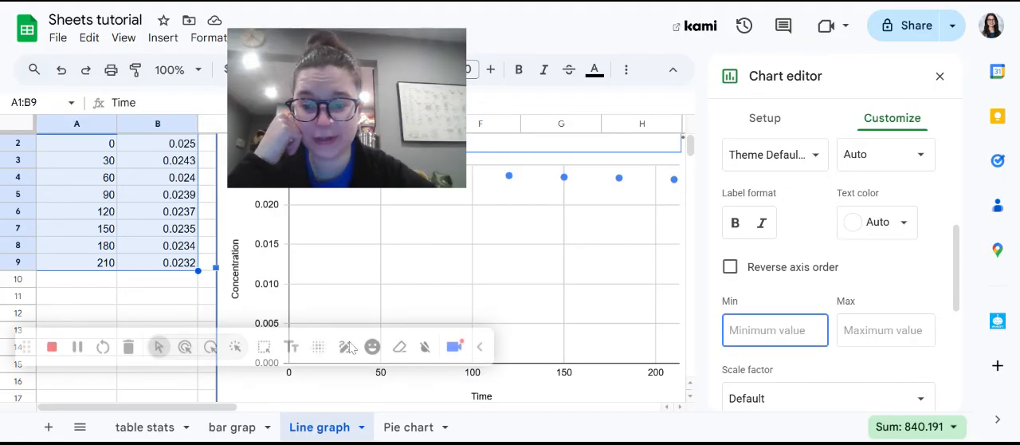
text(0.)
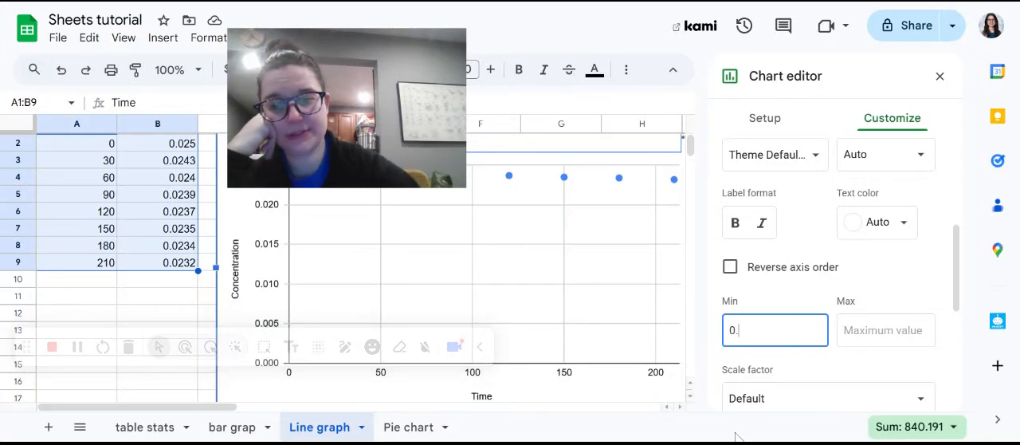
text(02)
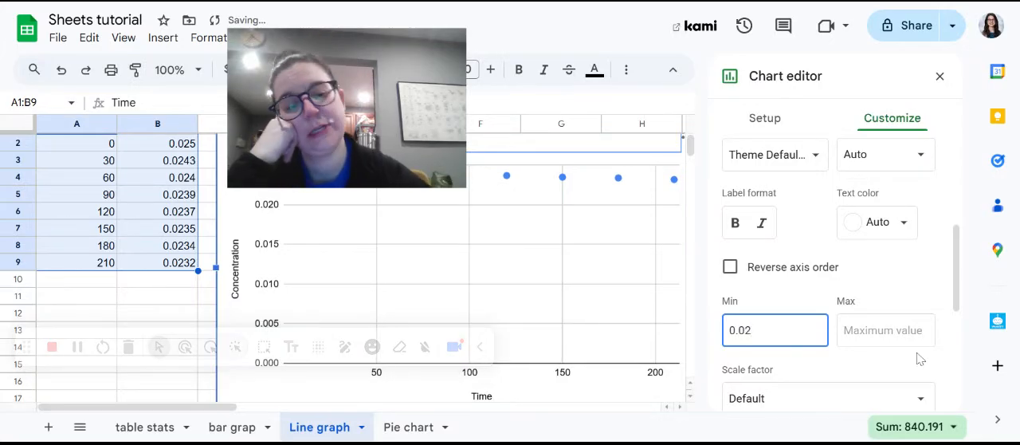
key(Tab)
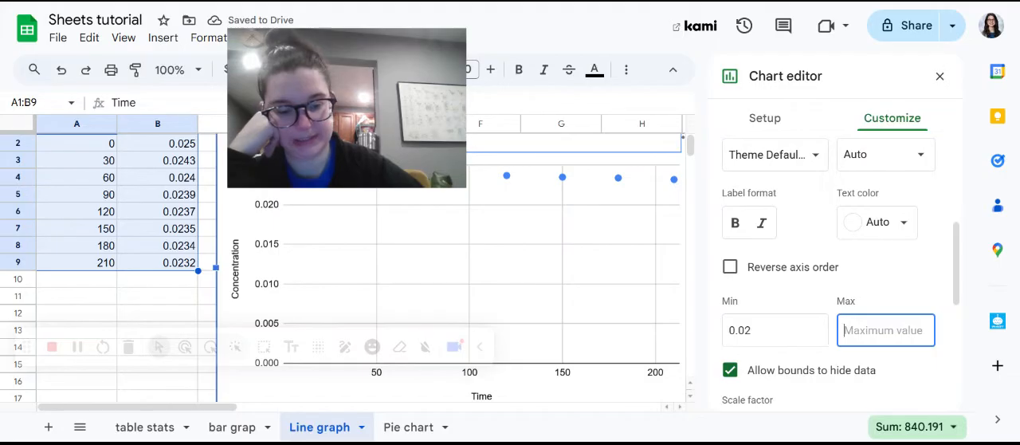
Set the horizontal axis maximum to 0.025 and turn off letting the bounds hide data.
text(0.025)
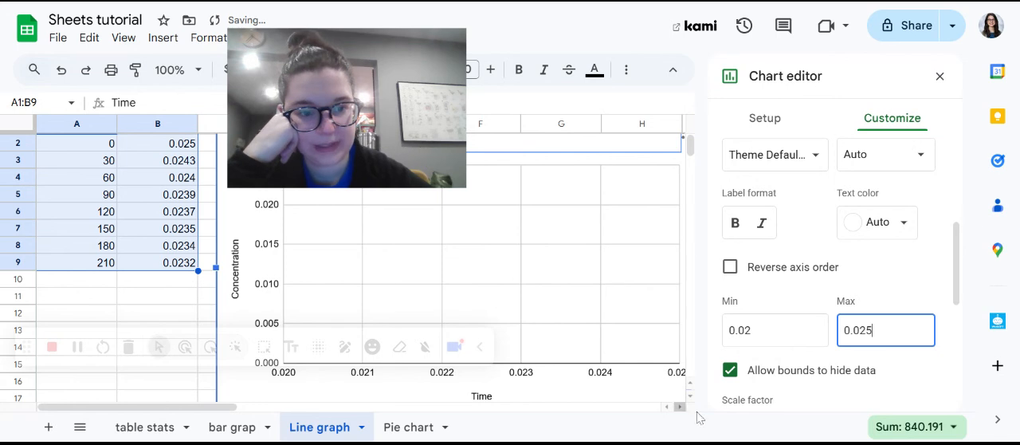
click(915, 371)
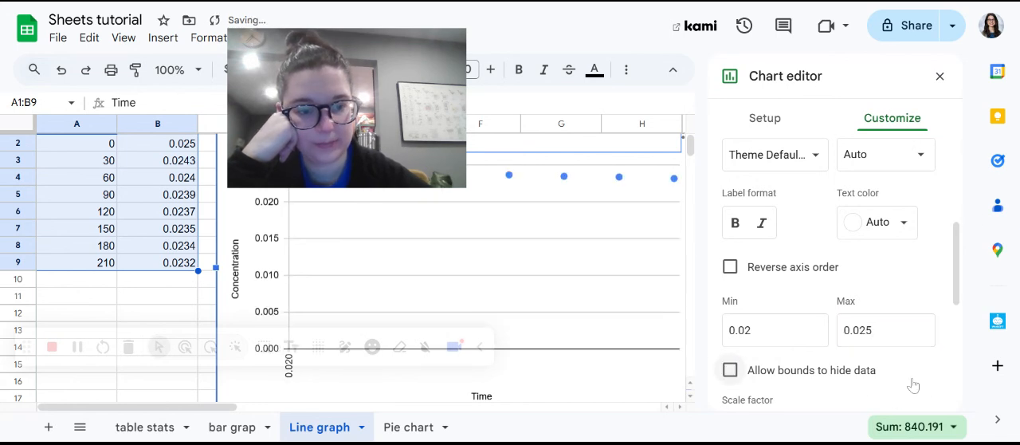
click(835, 377)
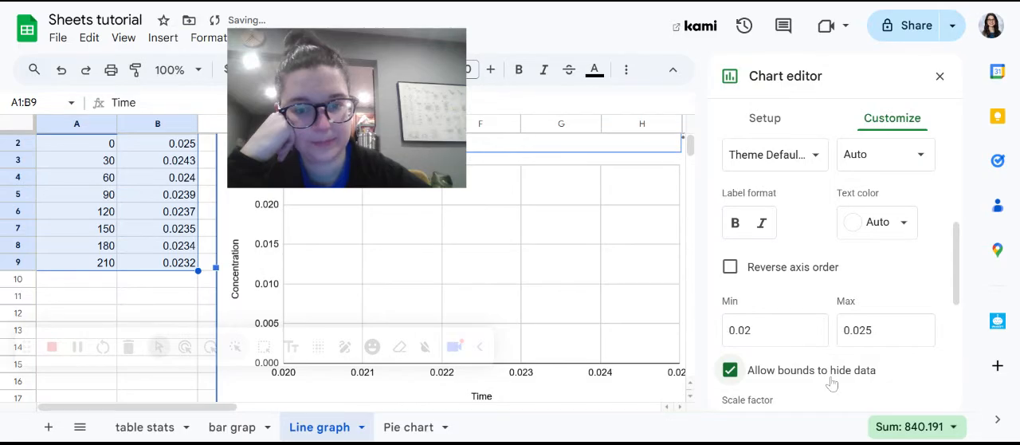
click(831, 384)
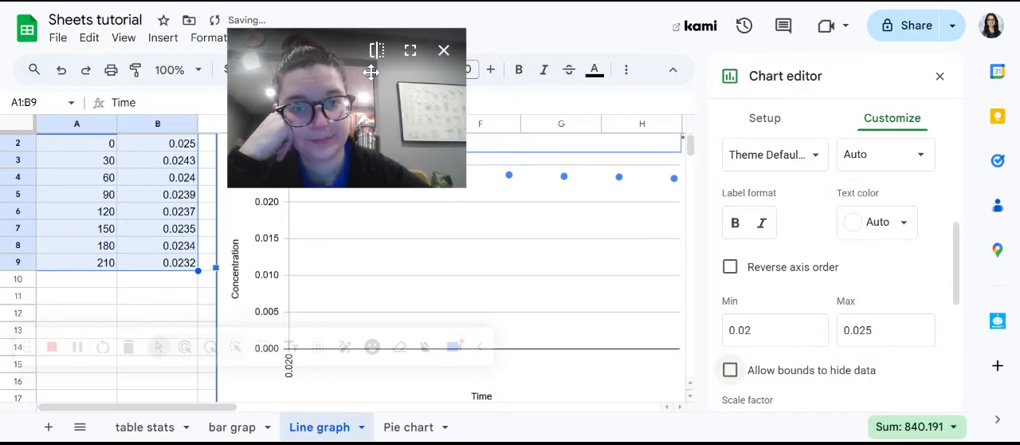
drag(298, 60, 83, 34)
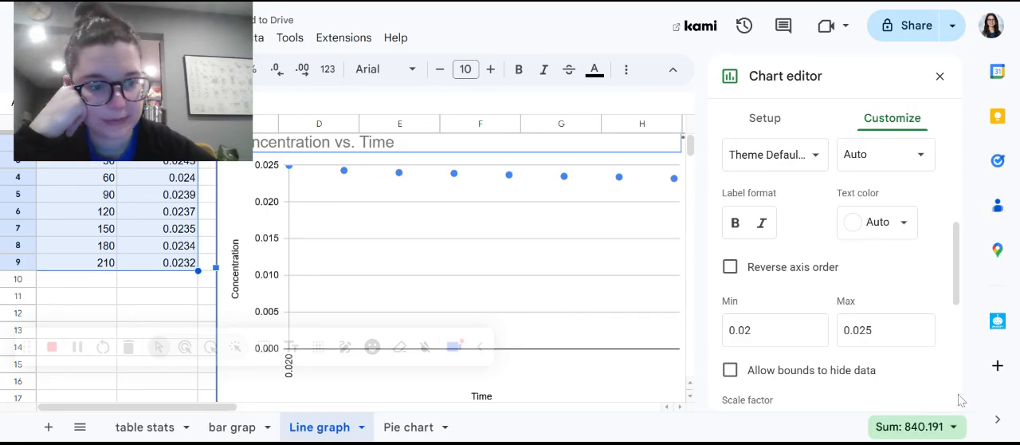
click(899, 385)
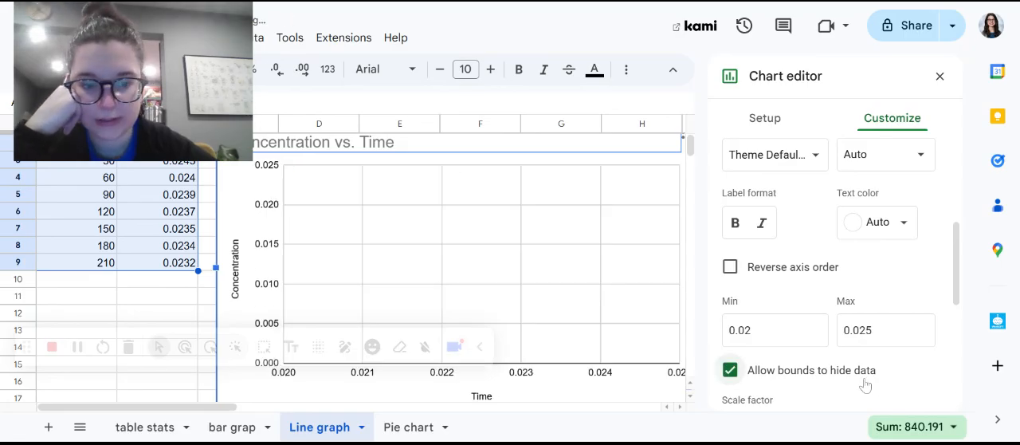
click(867, 384)
Look through the remaining horizontal axis options and try out the reversed axis order.
drag(958, 288, 959, 323)
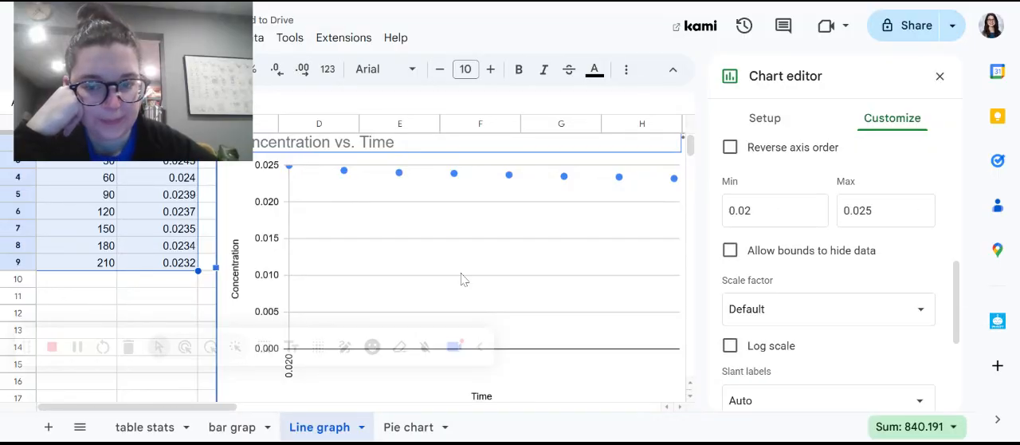
scroll(461, 278, down, 3)
scroll(461, 278, up, 3)
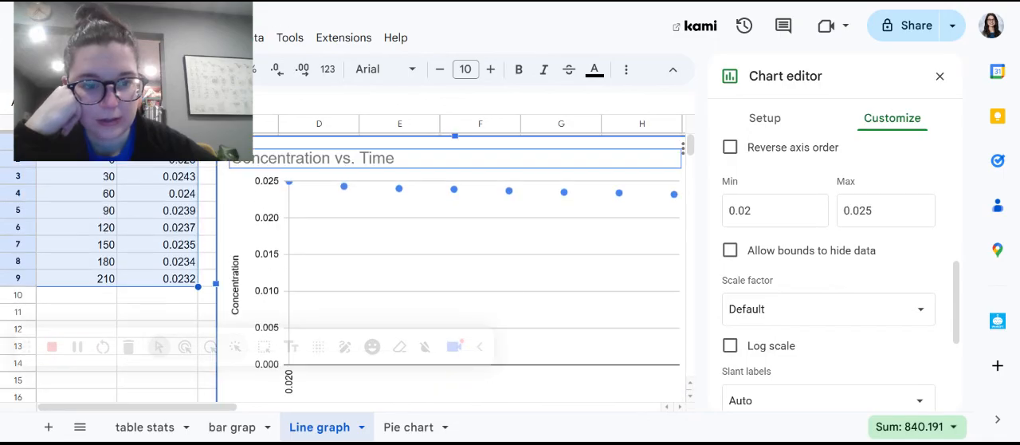
scroll(752, 314, up, 3)
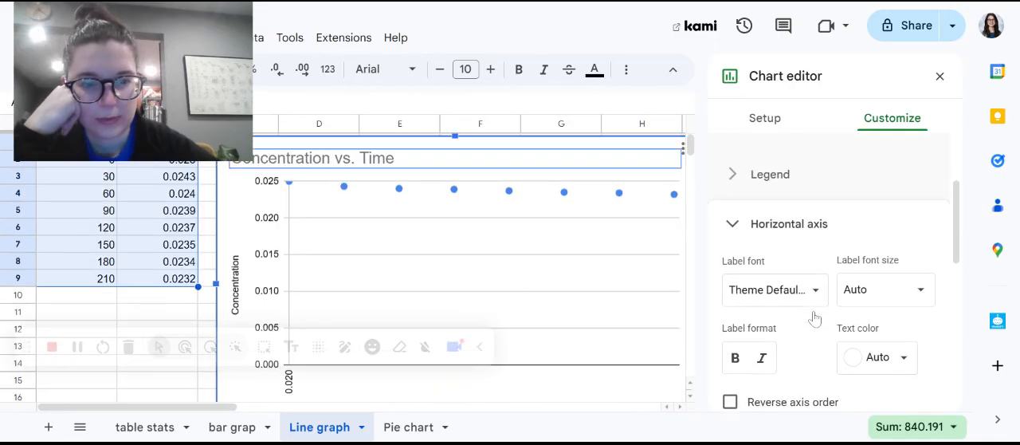
scroll(814, 318, up, 1)
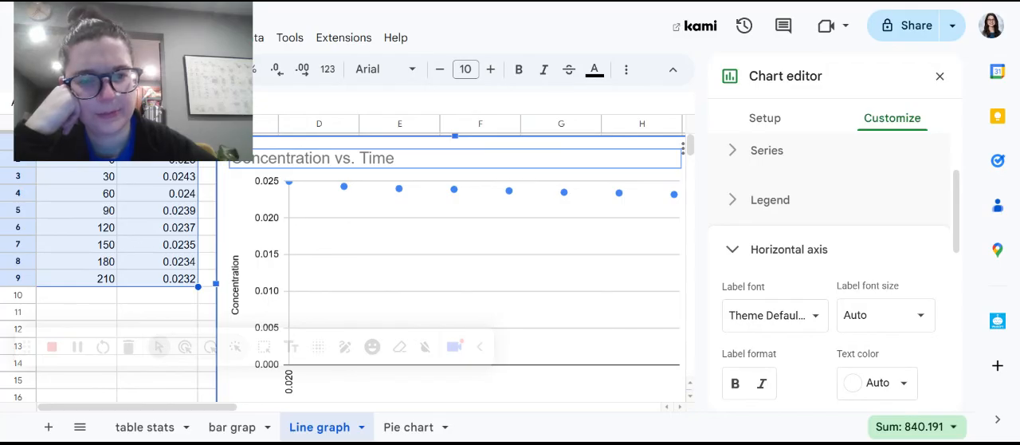
scroll(758, 275, down, 5)
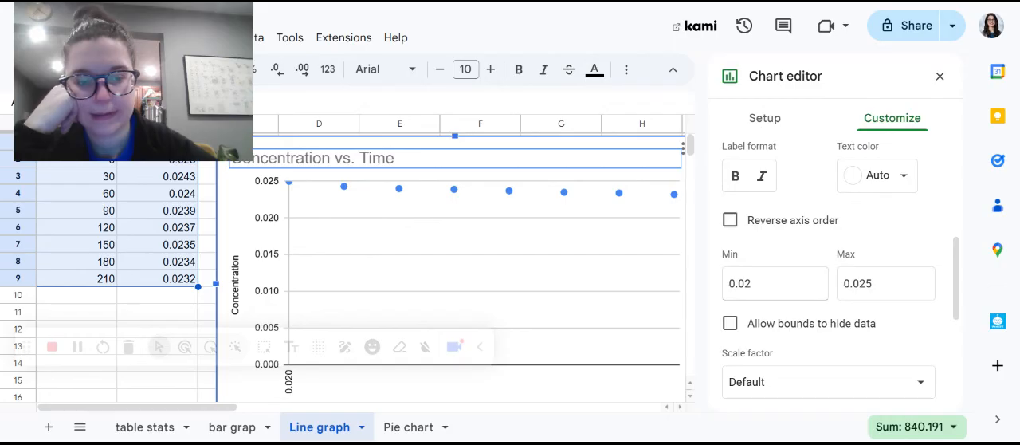
scroll(797, 271, up, 1)
click(729, 251)
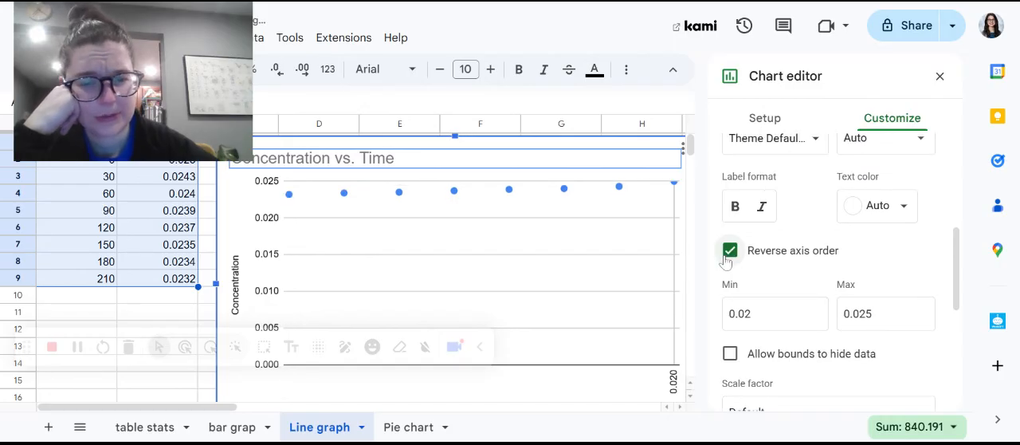
click(729, 252)
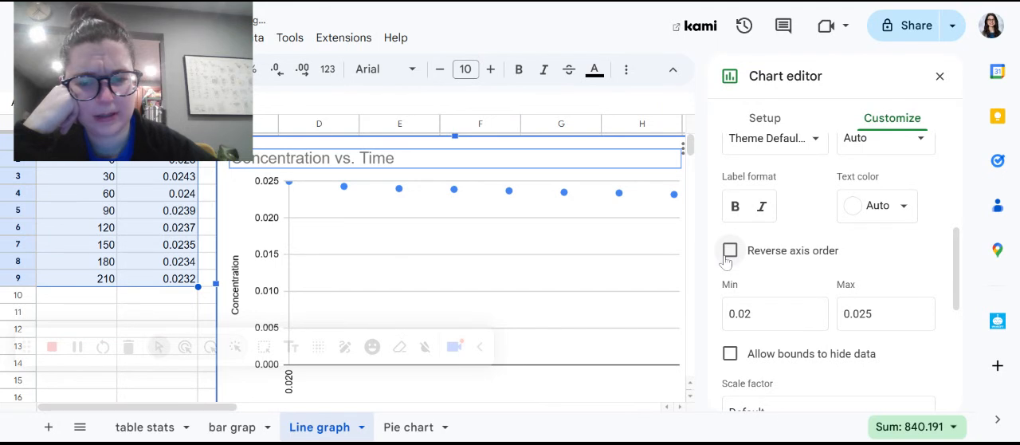
scroll(383, 281, down, 3)
scroll(383, 280, up, 1)
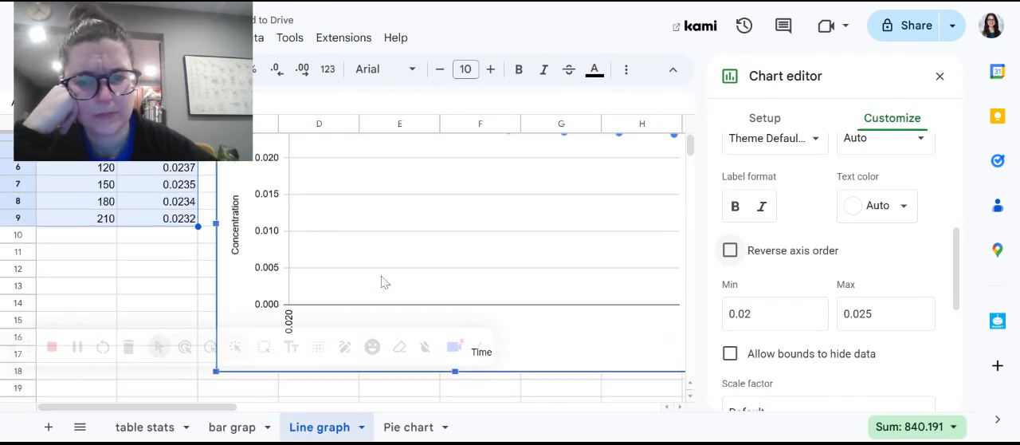
scroll(383, 281, up, 1)
scroll(735, 243, down, 3)
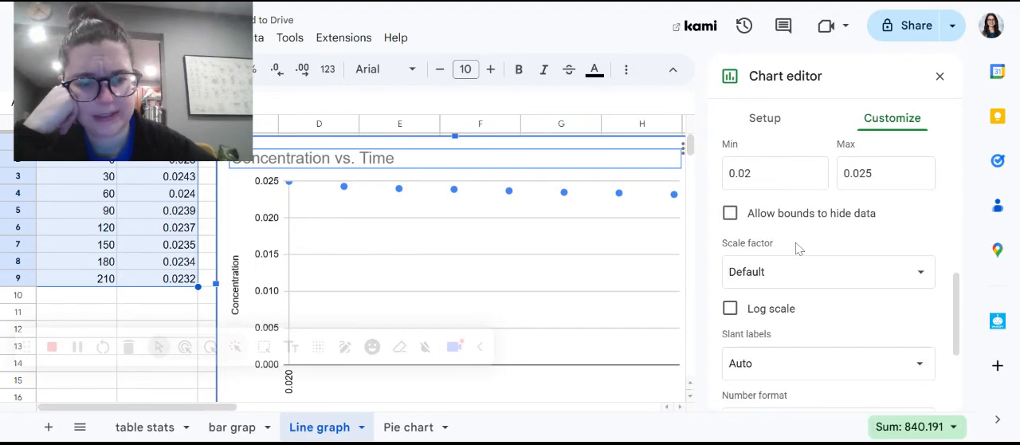
scroll(799, 248, up, 2)
scroll(799, 249, up, 5)
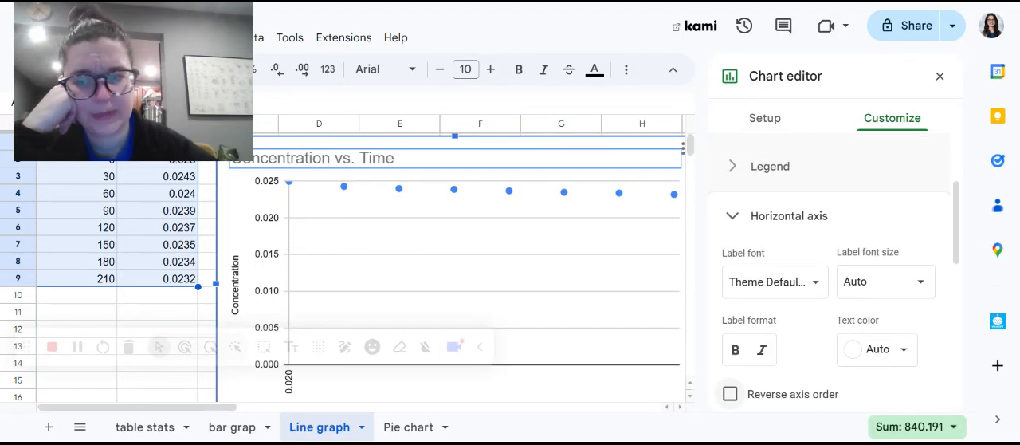
Undo the last few option changes made to the chart's horizontal axis.
drag(135, 25, 180, 173)
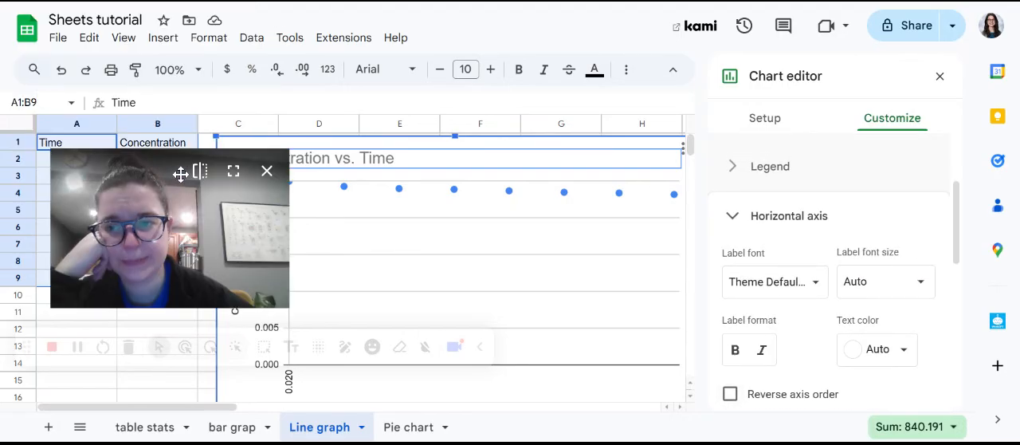
click(61, 71)
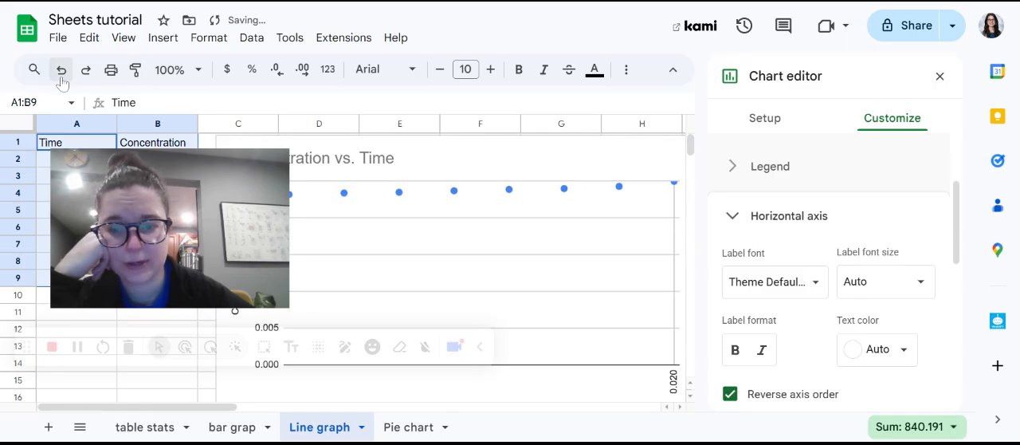
click(62, 77)
click(62, 72)
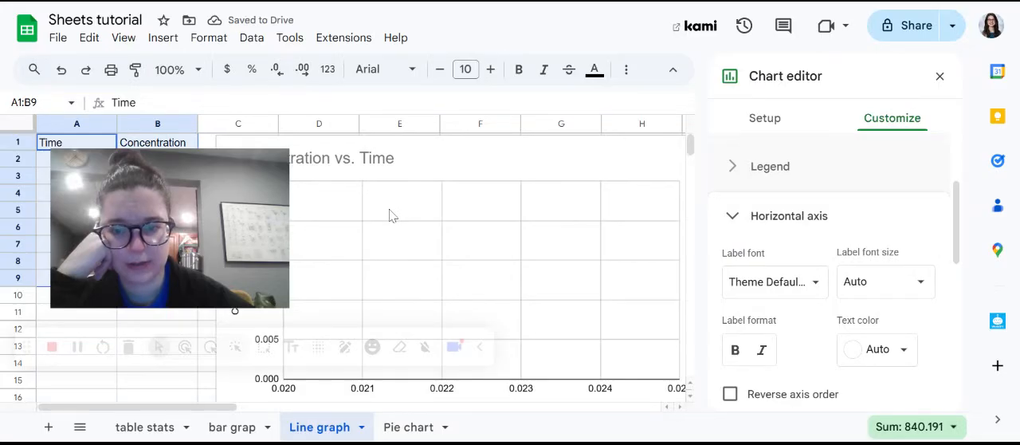
Close the chart editor and delete the Concentration vs. Time chart from the sheet.
drag(194, 214, 176, 67)
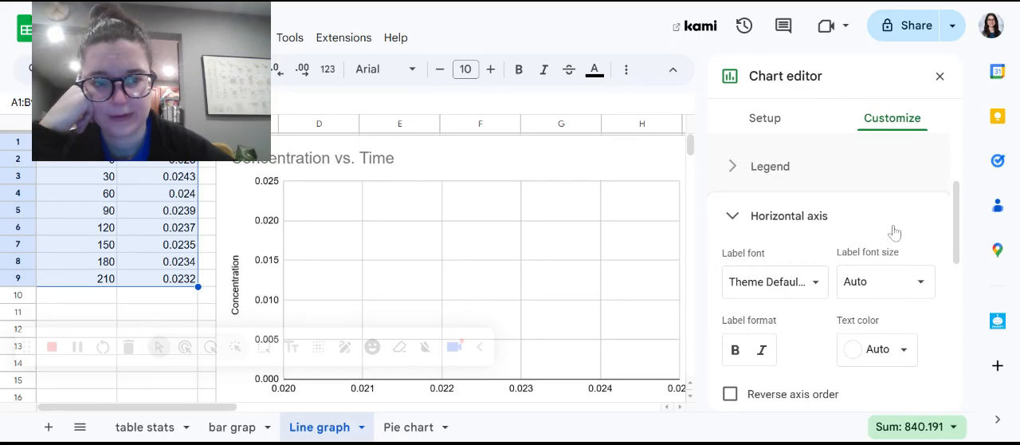
click(725, 231)
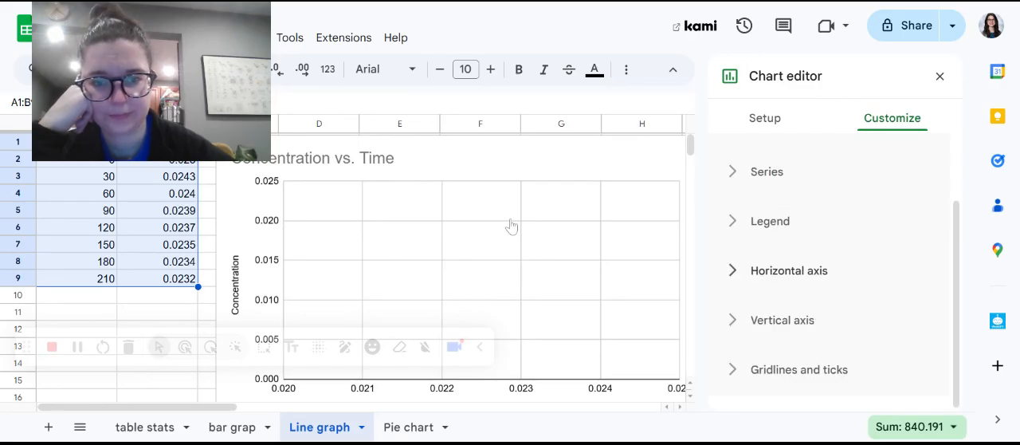
click(940, 76)
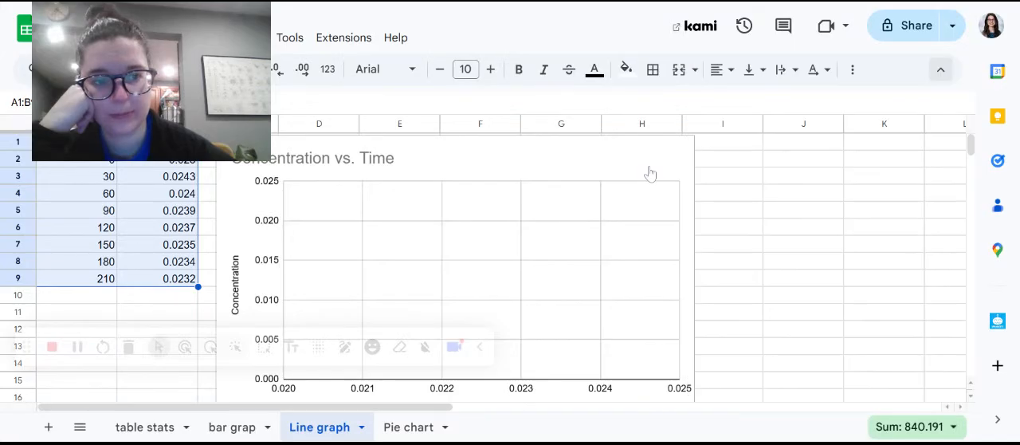
click(533, 165)
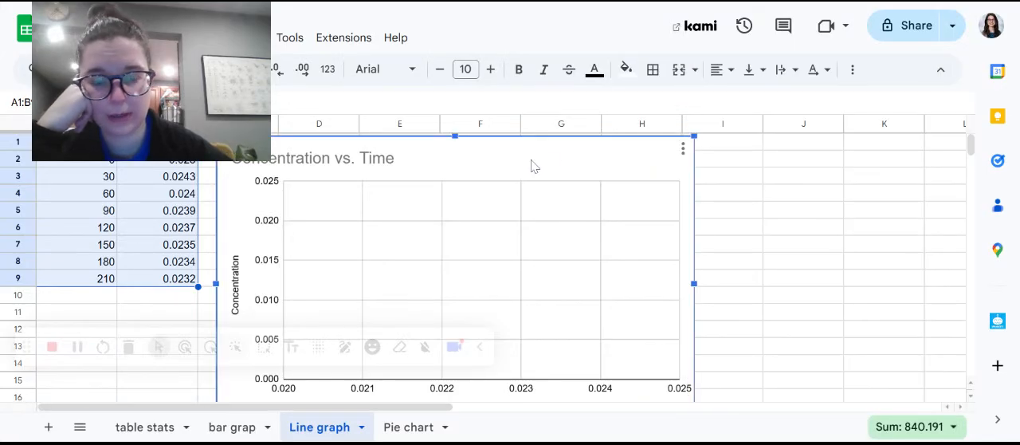
key(Delete)
Insert a new chart from the time and concentration data in A1:B9.
drag(143, 107, 126, 316)
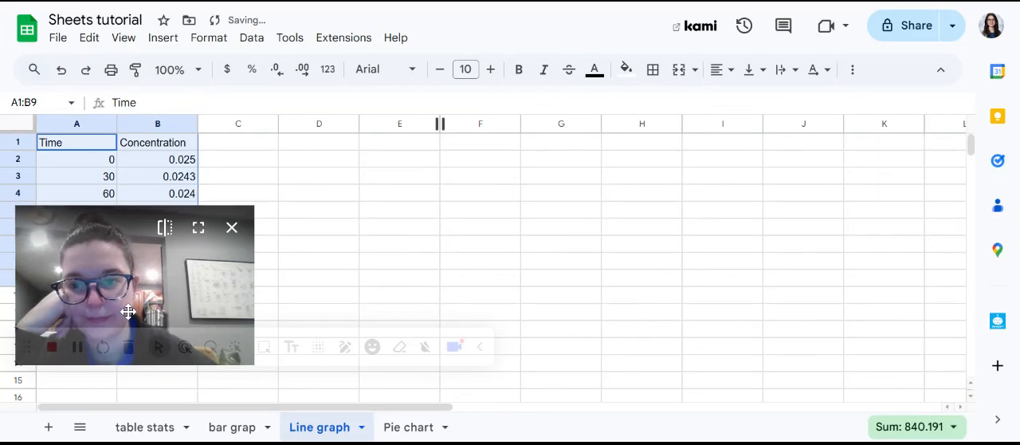
click(162, 37)
mouse_move(289, 122)
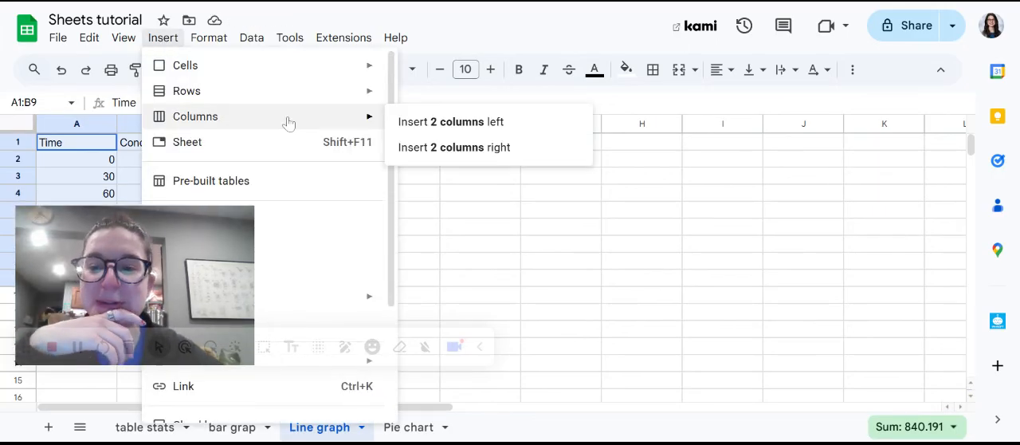
drag(84, 239, 92, 316)
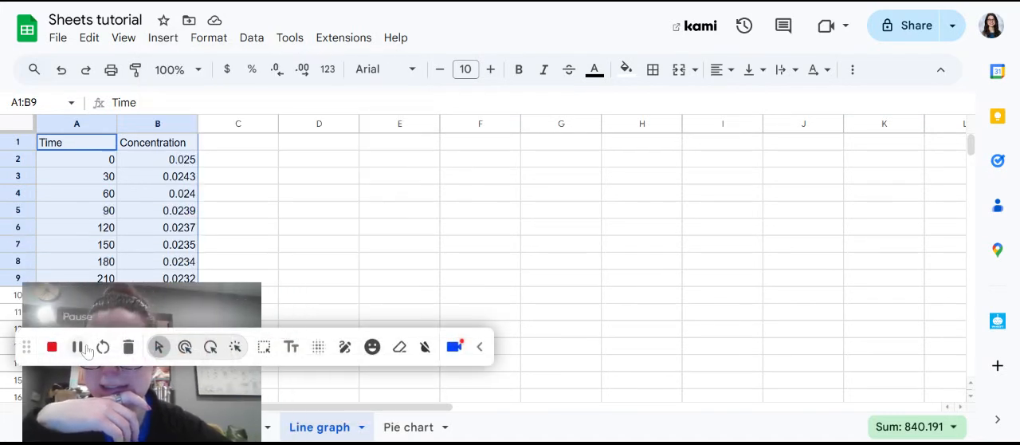
drag(87, 350, 362, 351)
click(166, 40)
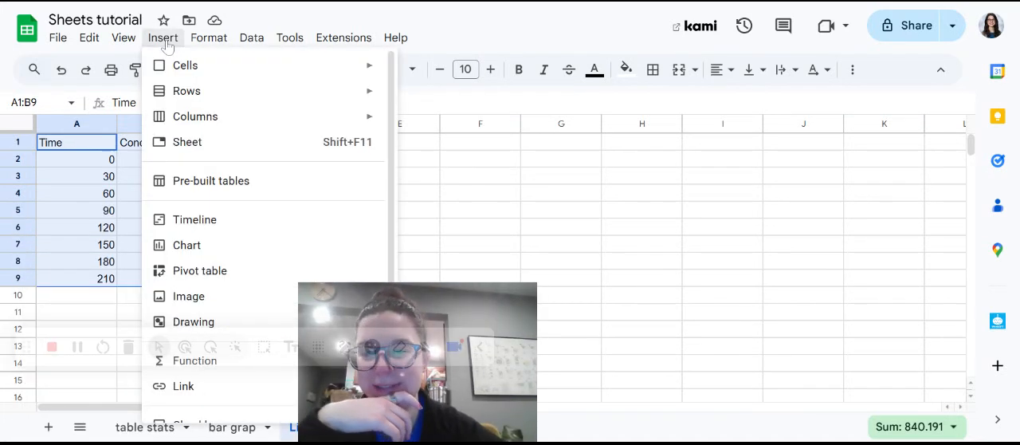
click(235, 247)
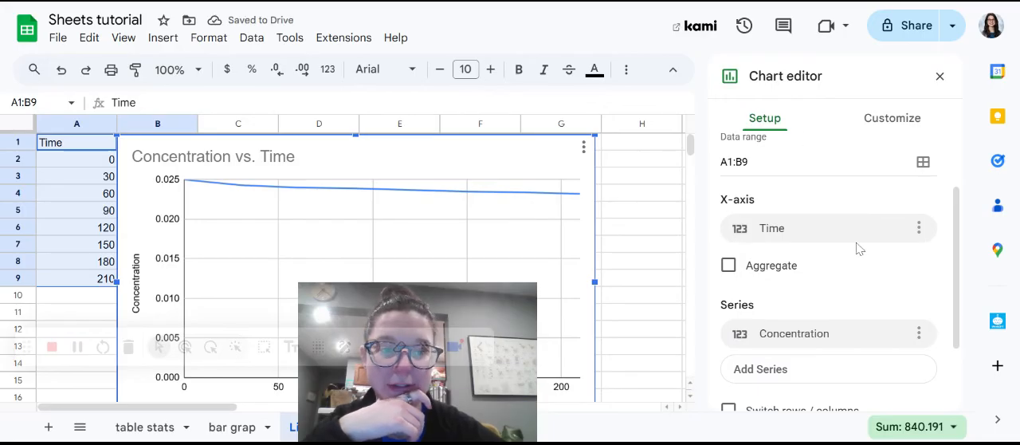
Change the new chart's type from a line chart to Scatter chart.
scroll(831, 241, up, 2)
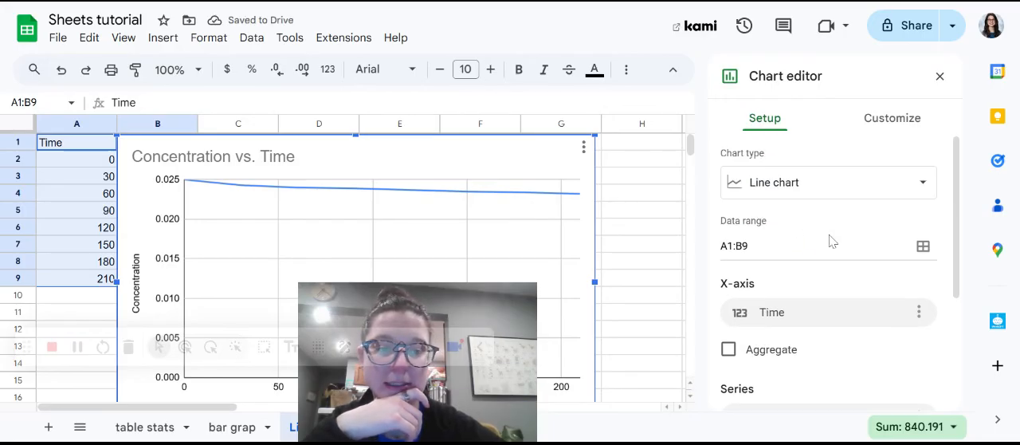
click(833, 191)
click(885, 279)
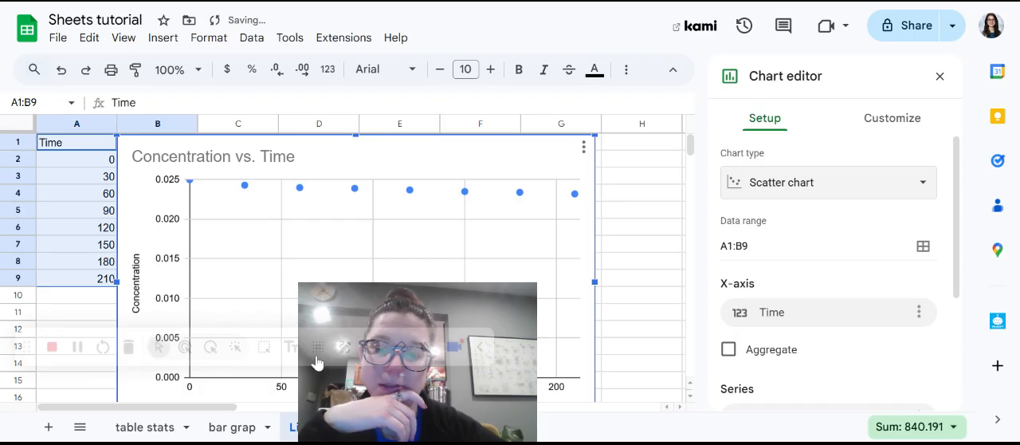
Set the minimum value of the scatter chart's vertical axis to 0.02.
click(877, 133)
scroll(834, 193, down, 2)
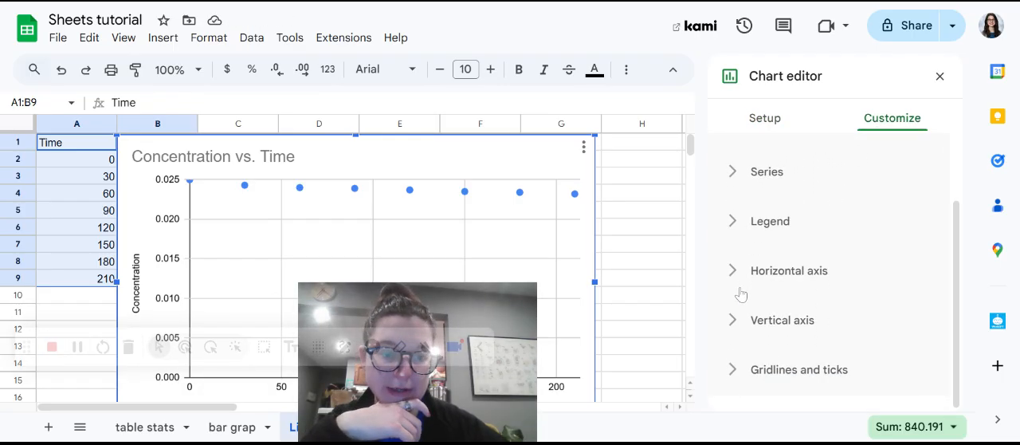
click(734, 326)
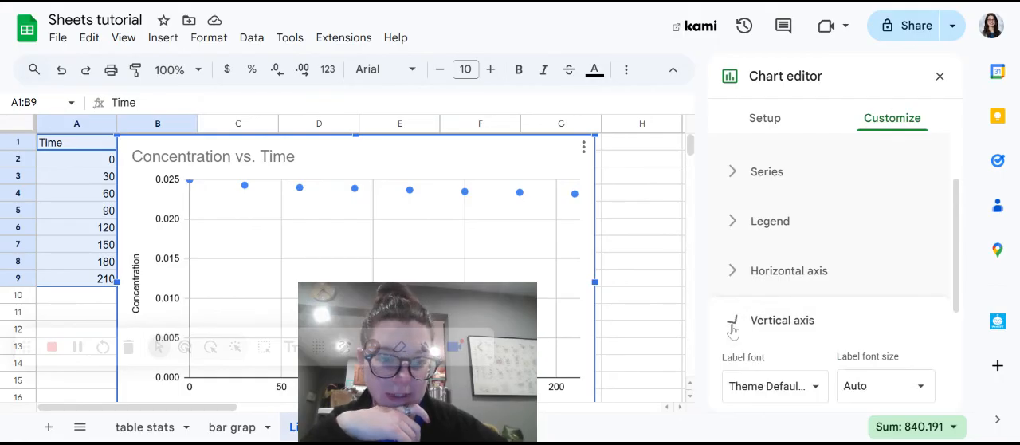
scroll(731, 328, down, 1)
click(733, 297)
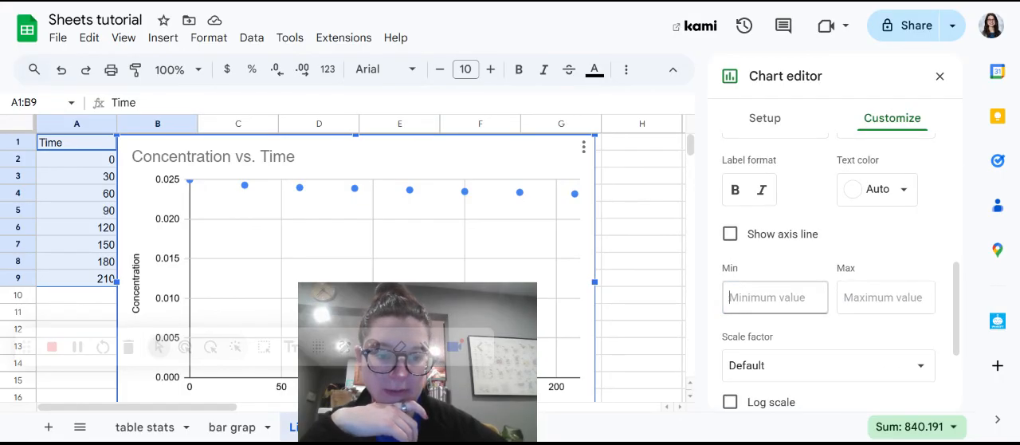
text(0.02)
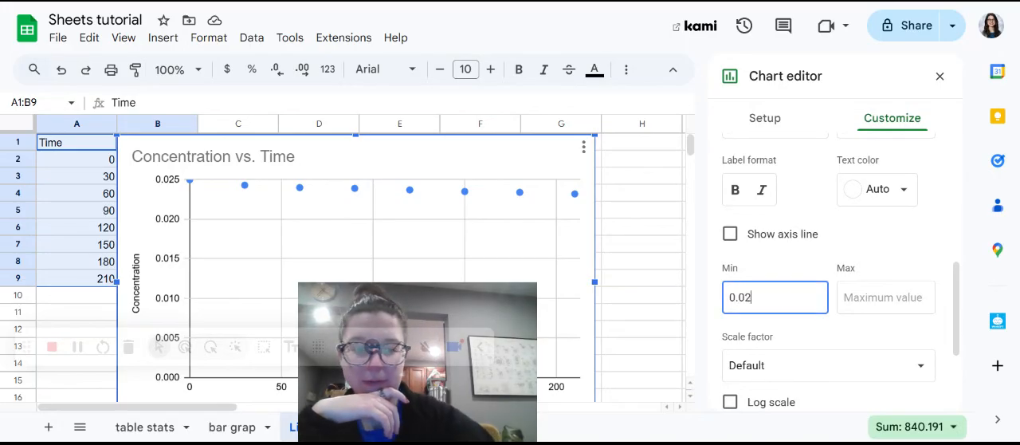
click(916, 305)
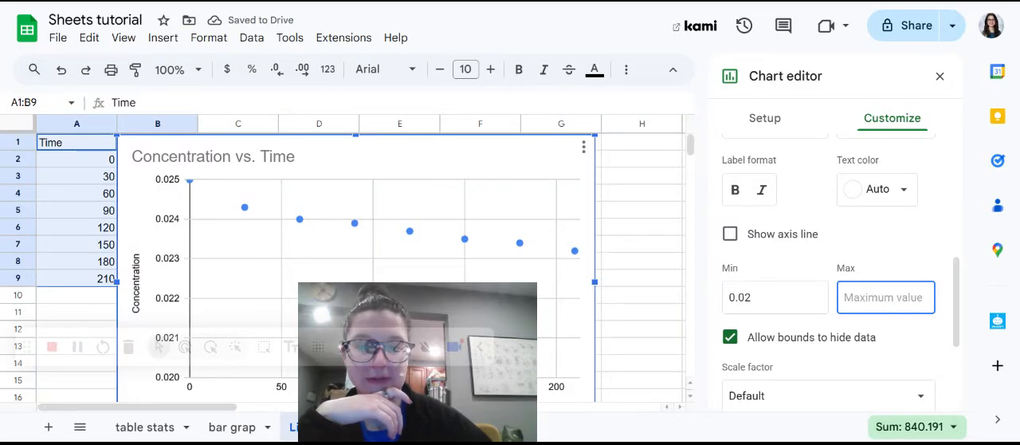
Show the vertical axis line on the scatter chart and move the chart clear of the concentration data in column B.
click(908, 249)
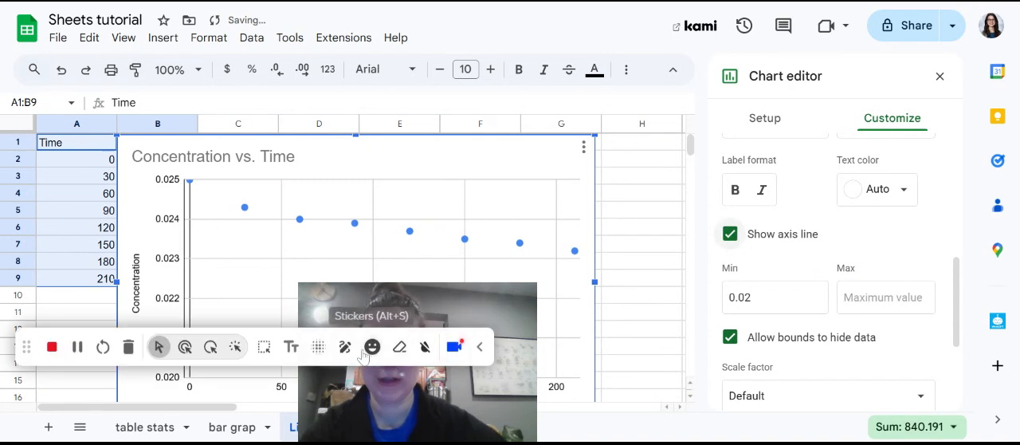
drag(438, 321, 728, 280)
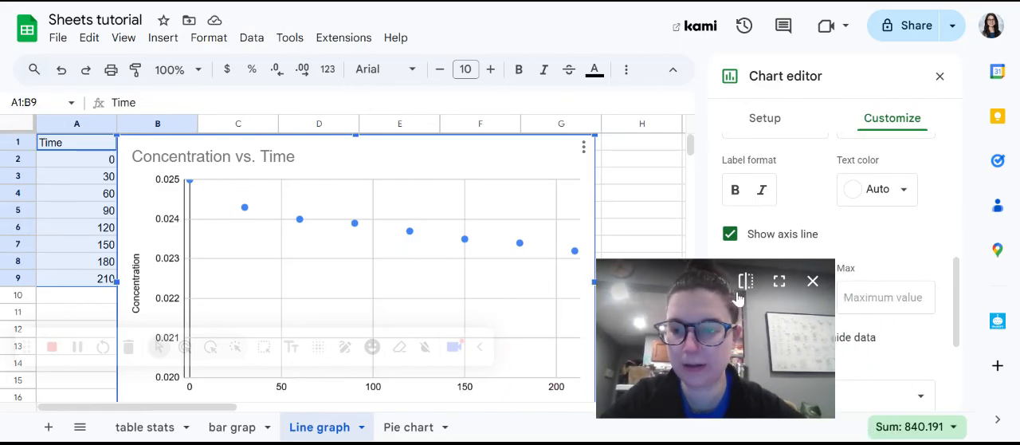
drag(422, 162, 520, 143)
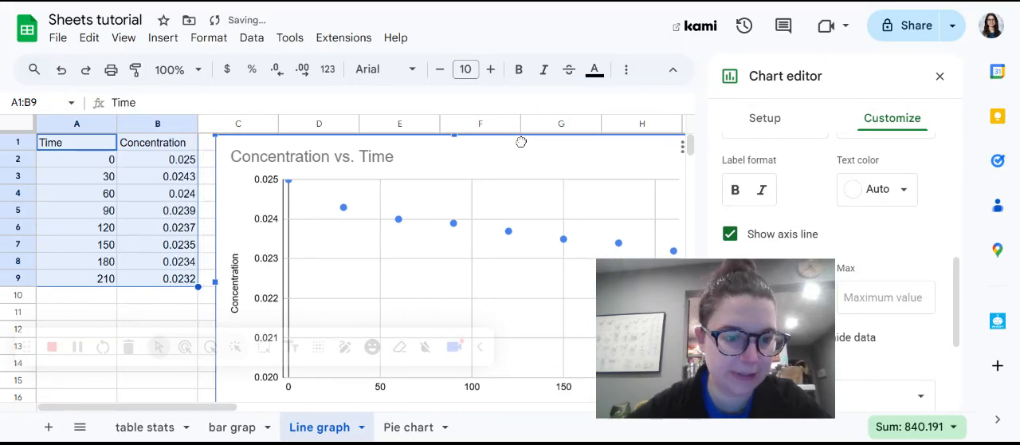
Set the minimum of the scatter chart's vertical axis to 0.0230 and close the chart editor.
mouse_move(699, 279)
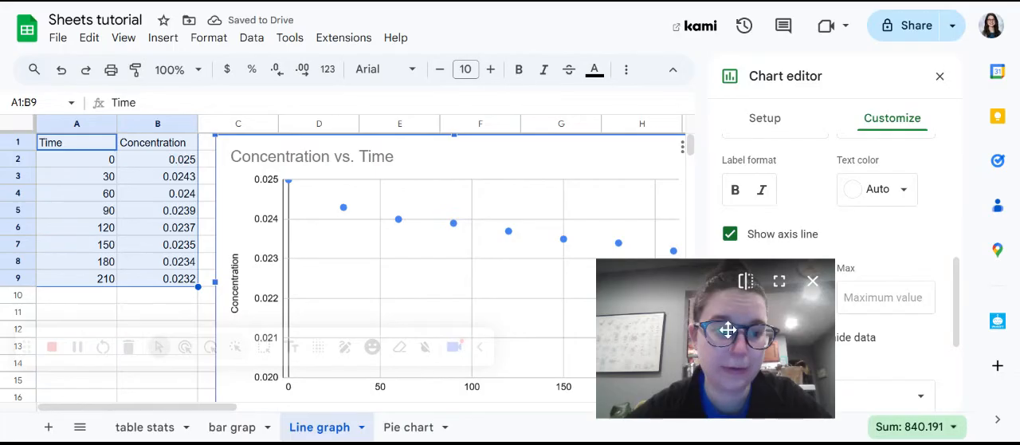
drag(725, 326, 502, 320)
click(769, 298)
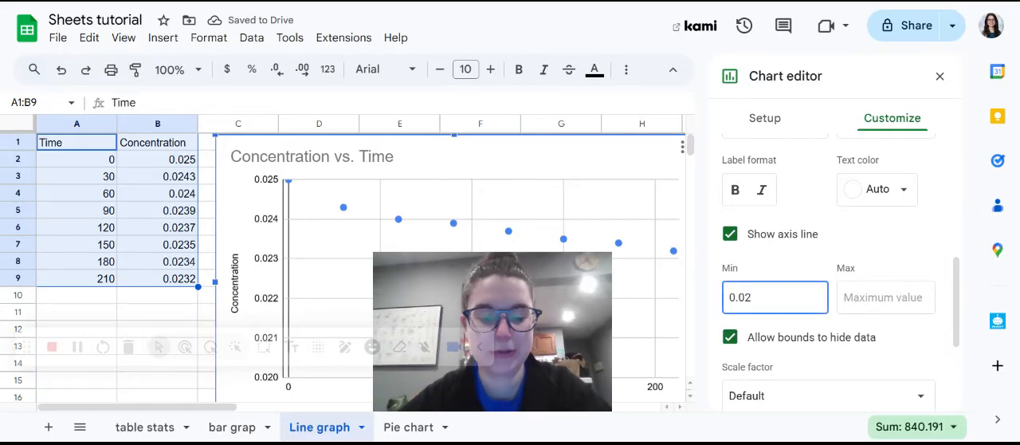
text(30)
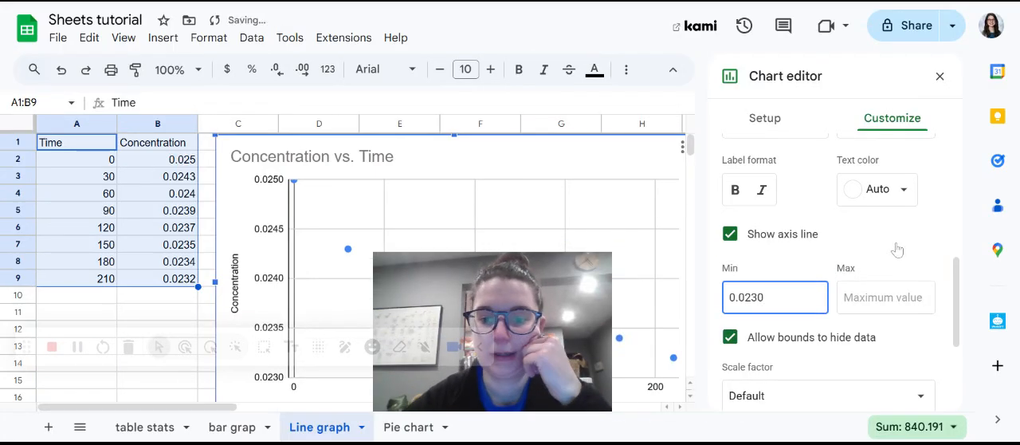
click(897, 245)
drag(476, 310, 765, 169)
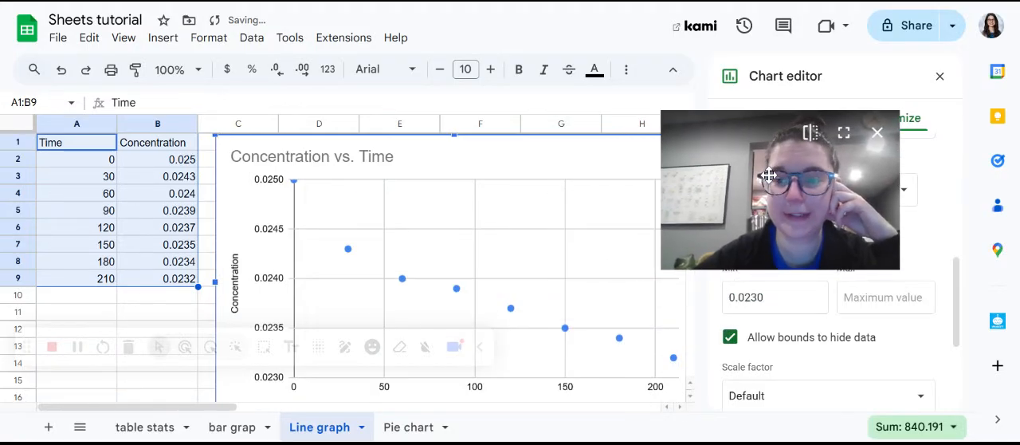
click(942, 79)
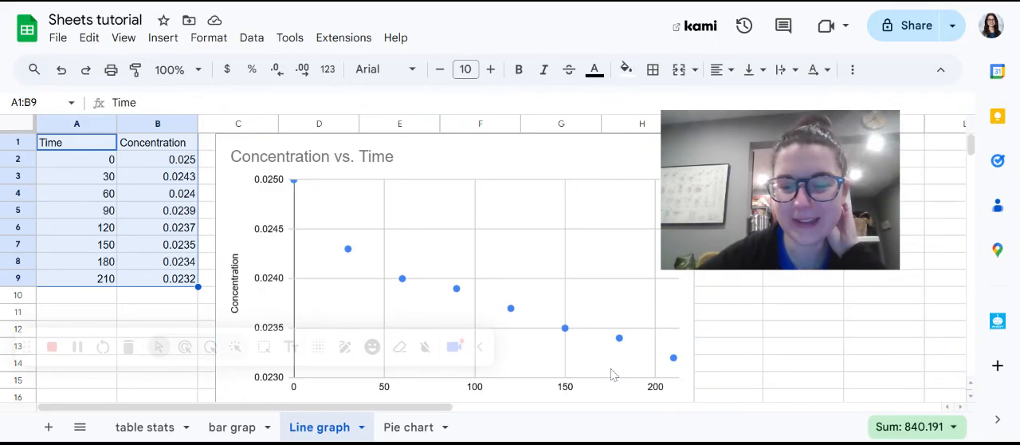
Look over the finished scatter chart and open the Pie chart sheet.
scroll(611, 371, down, 1)
scroll(610, 371, up, 1)
scroll(611, 372, down, 2)
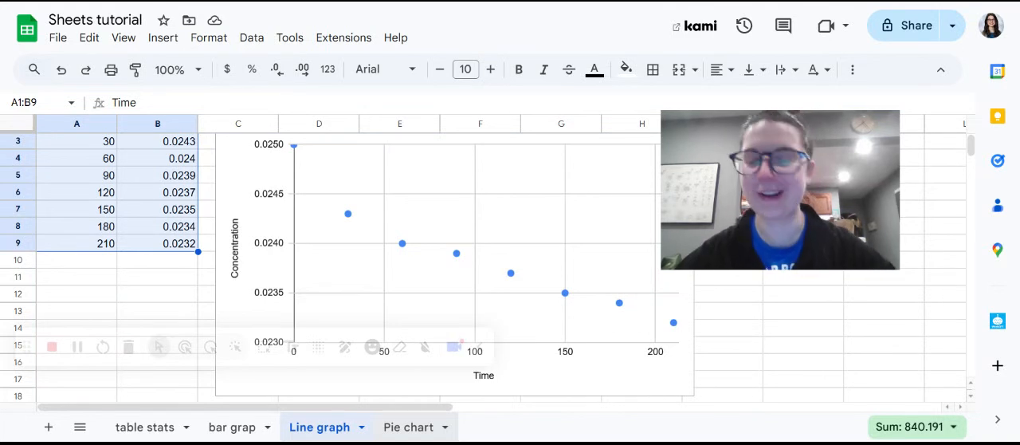
click(420, 434)
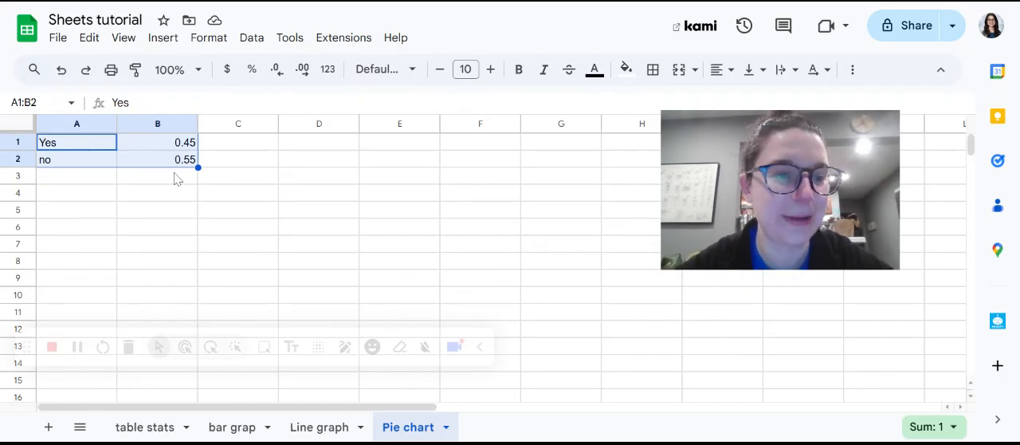
click(145, 215)
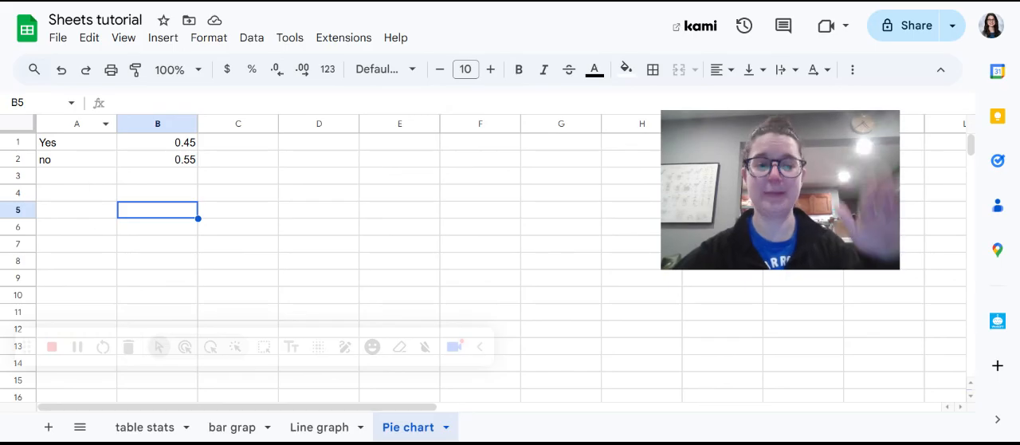
drag(65, 151, 163, 169)
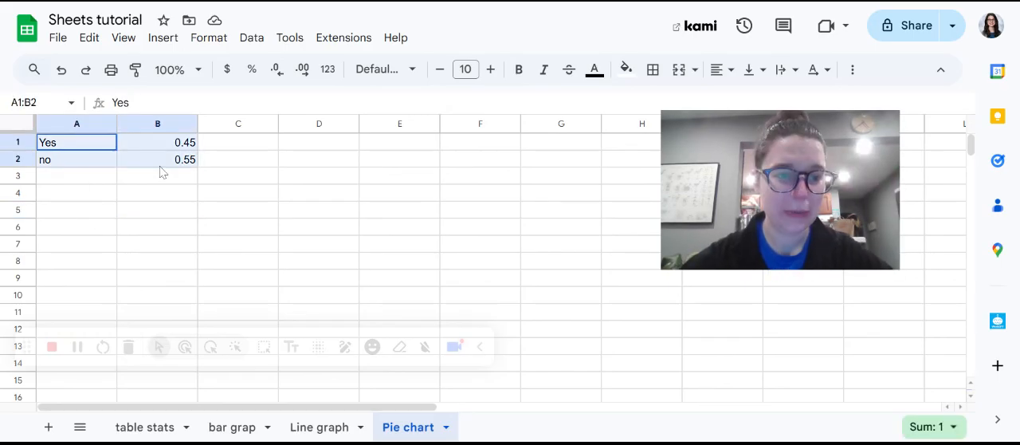
click(172, 39)
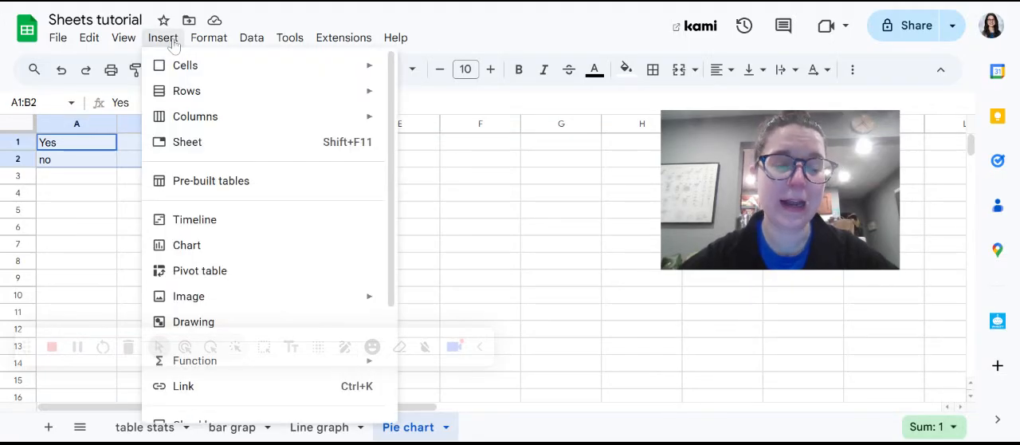
click(102, 198)
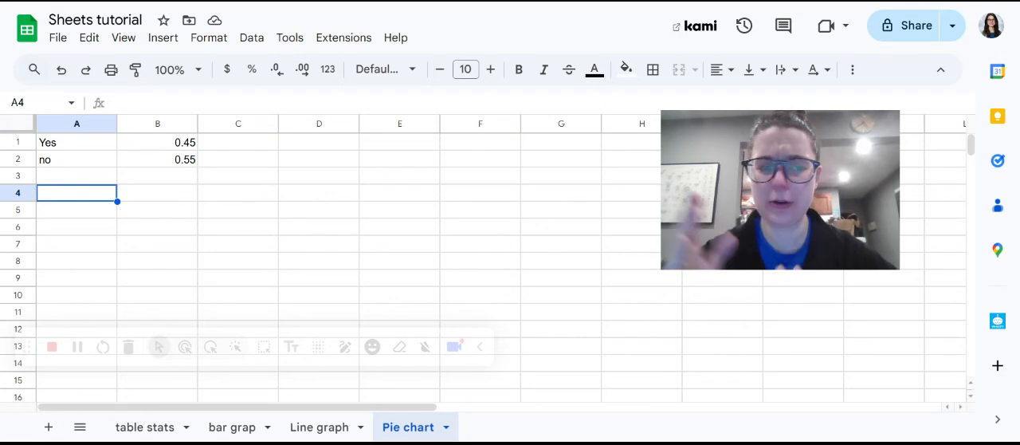
Insert a chart from the Yes/no data in A1:B2 and move it clear of the data columns.
drag(100, 147, 136, 160)
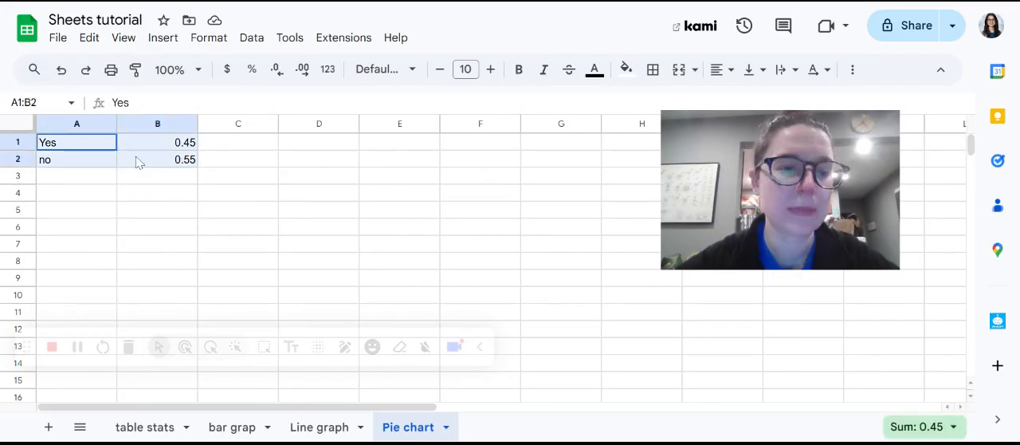
click(164, 44)
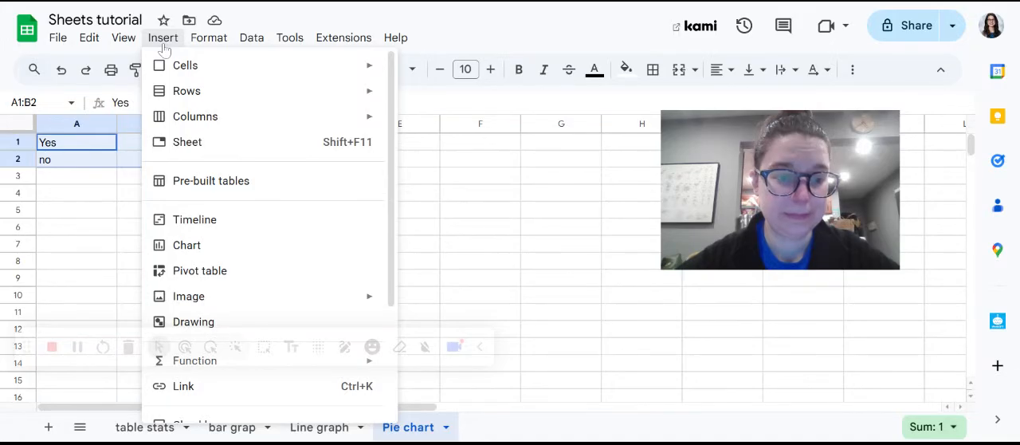
click(211, 247)
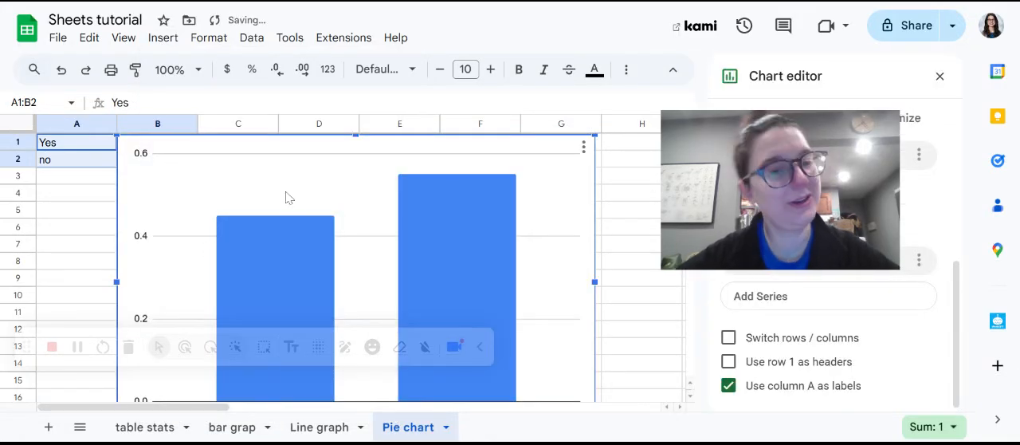
drag(365, 182, 455, 180)
Change the column chart of the Yes/no data to Pie chart and close the chart editor.
drag(803, 149, 125, 37)
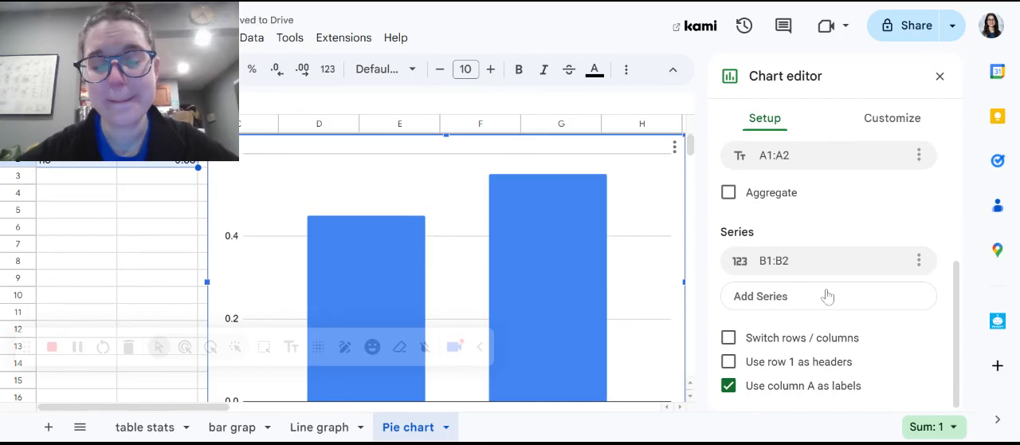
scroll(789, 202, up, 5)
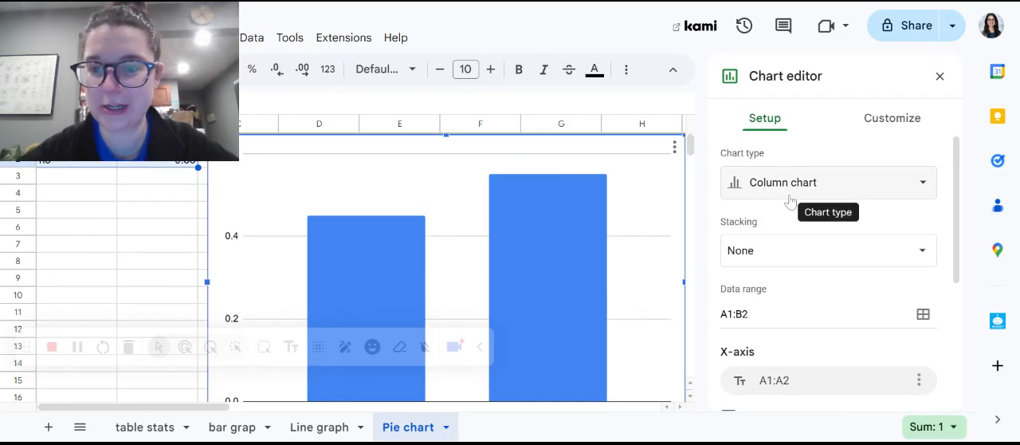
click(797, 191)
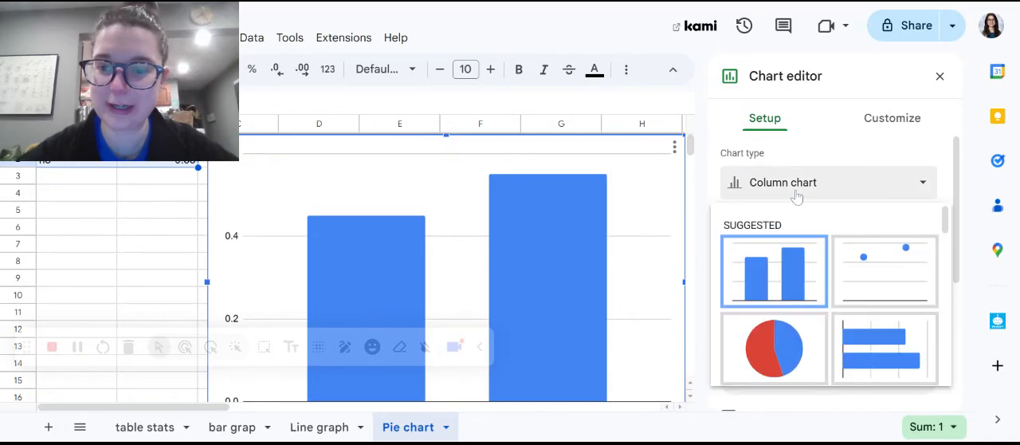
click(779, 348)
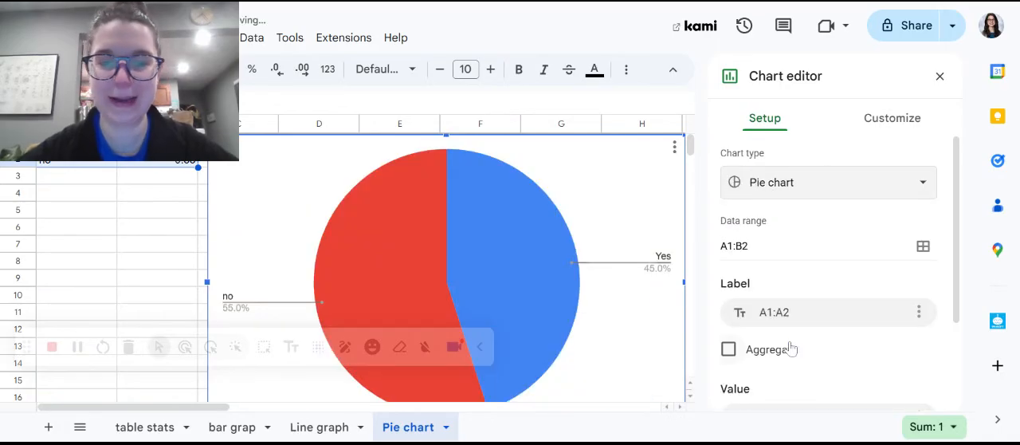
click(945, 79)
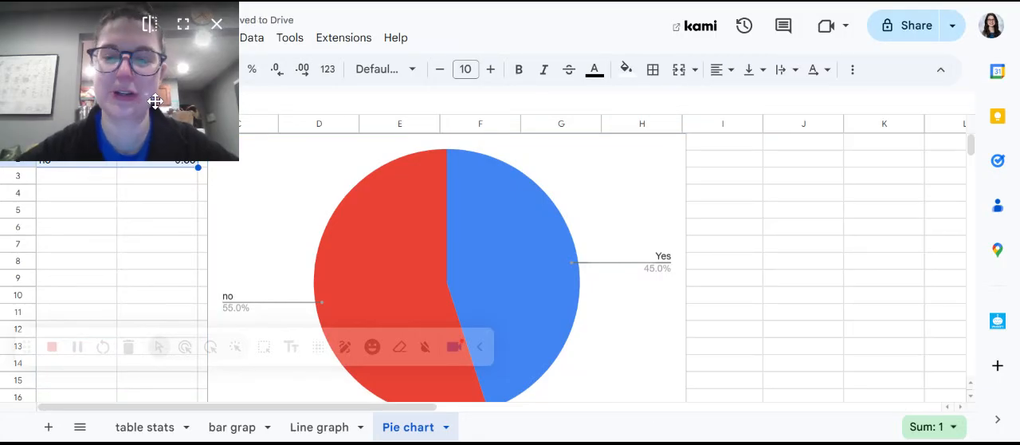
drag(151, 100, 846, 225)
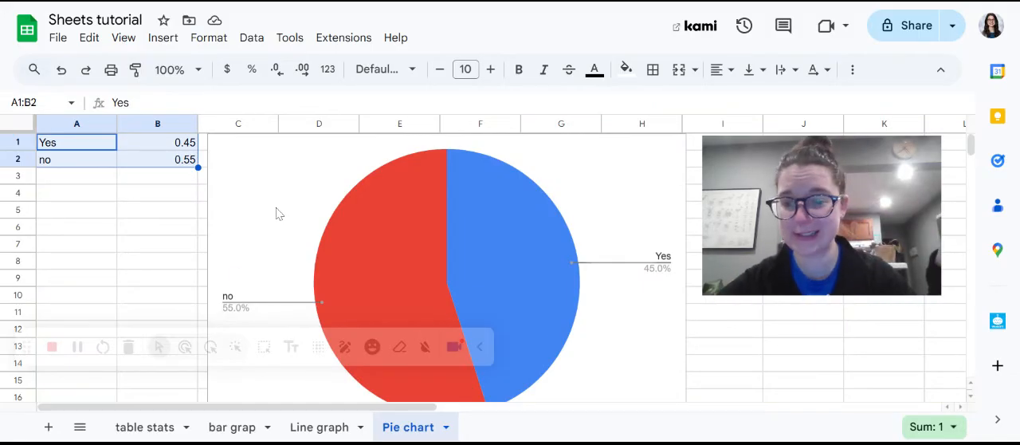
Reopen the pie chart for editing and give it the chart title "Should we wear uniforms?".
double_click(562, 162)
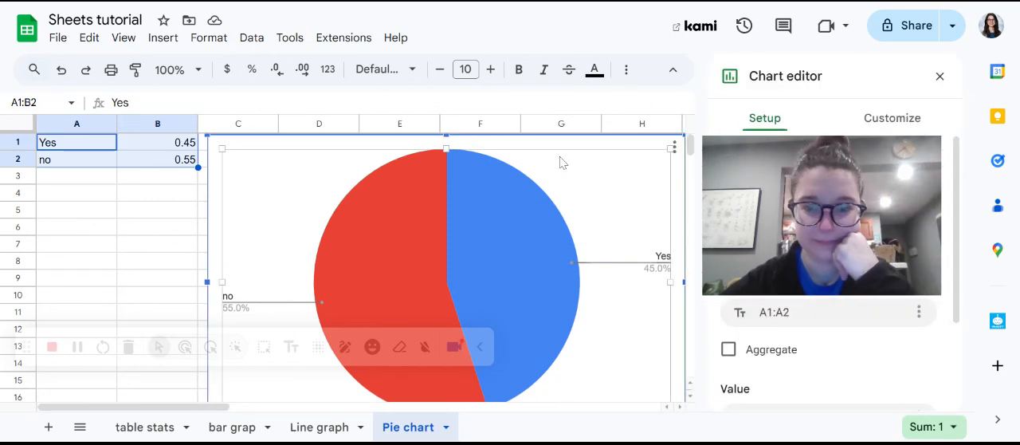
drag(821, 195, 567, 74)
click(872, 129)
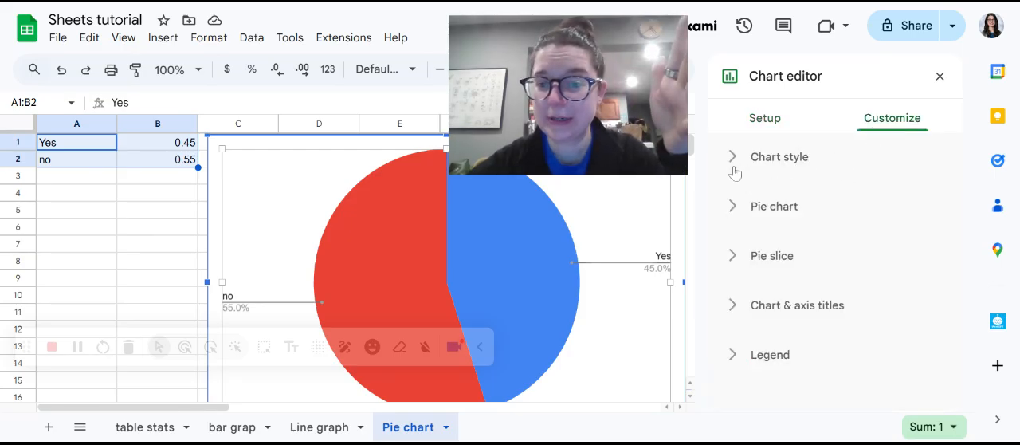
click(730, 307)
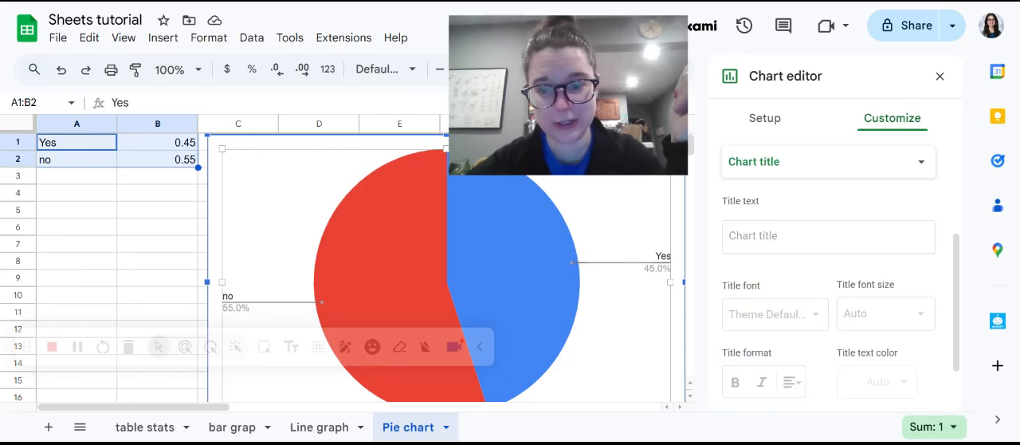
click(821, 237)
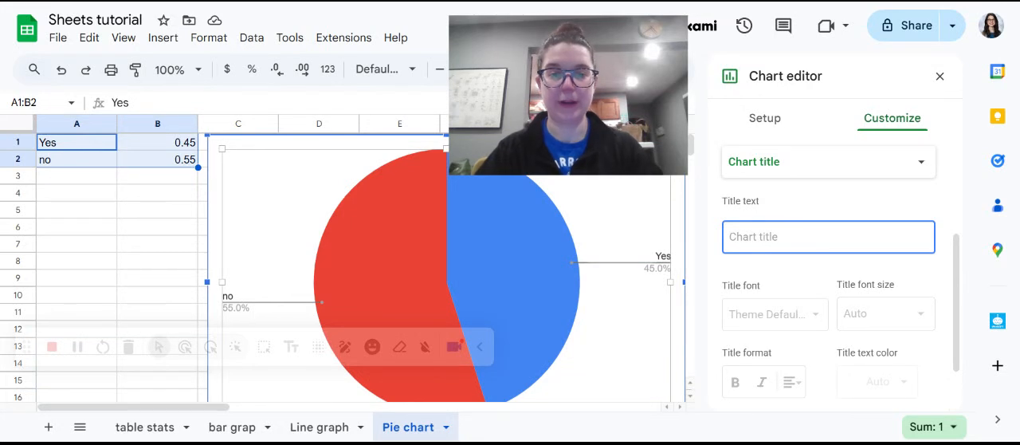
text(Shoul)
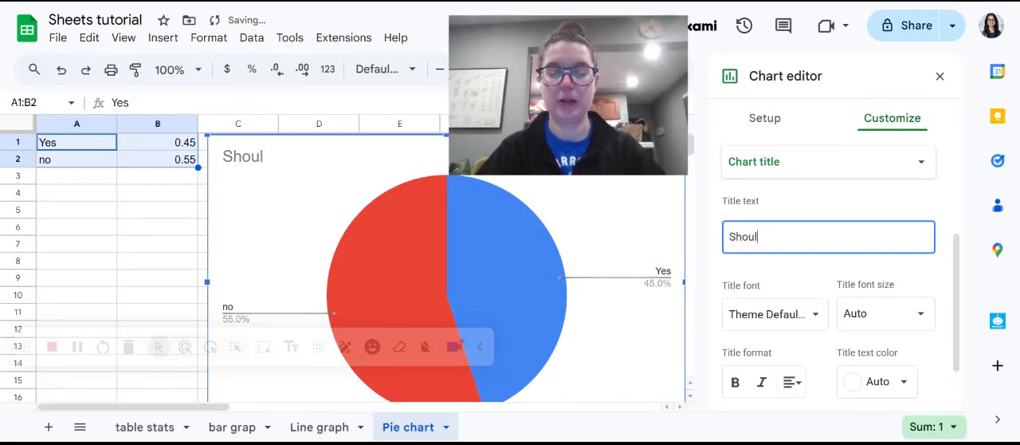
text(d)
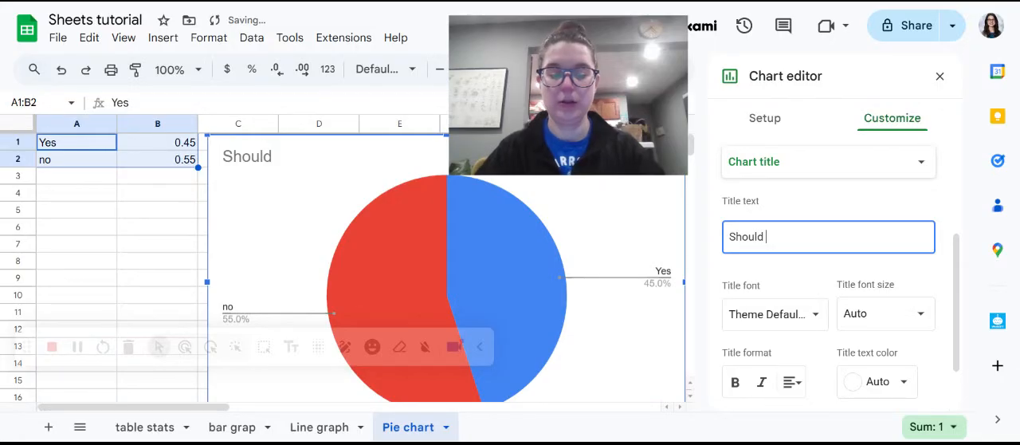
text( we)
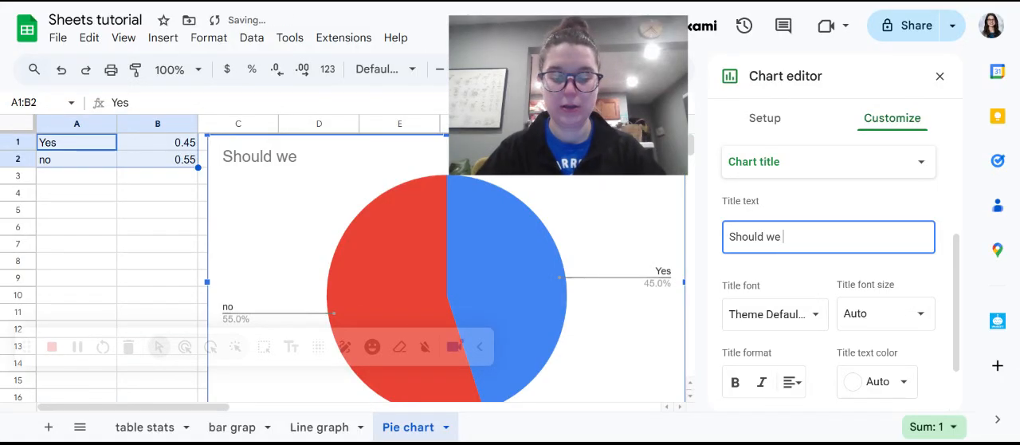
text( wear uniform)
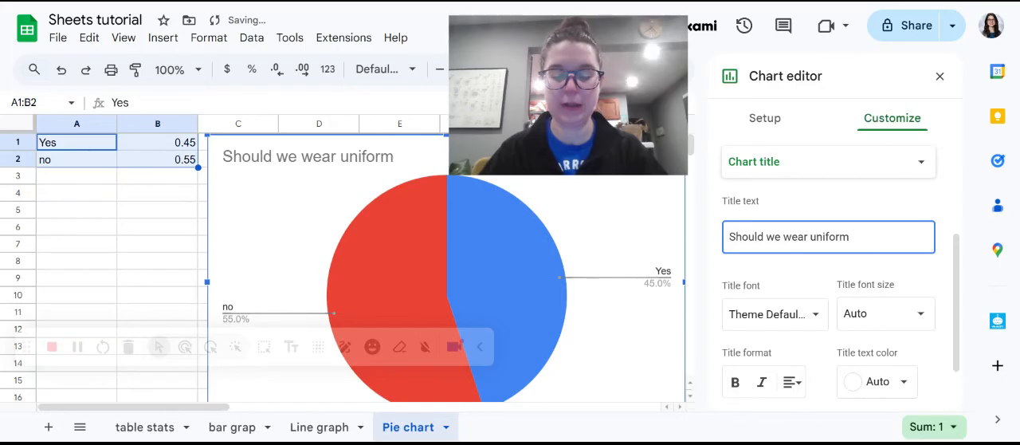
text(s?)
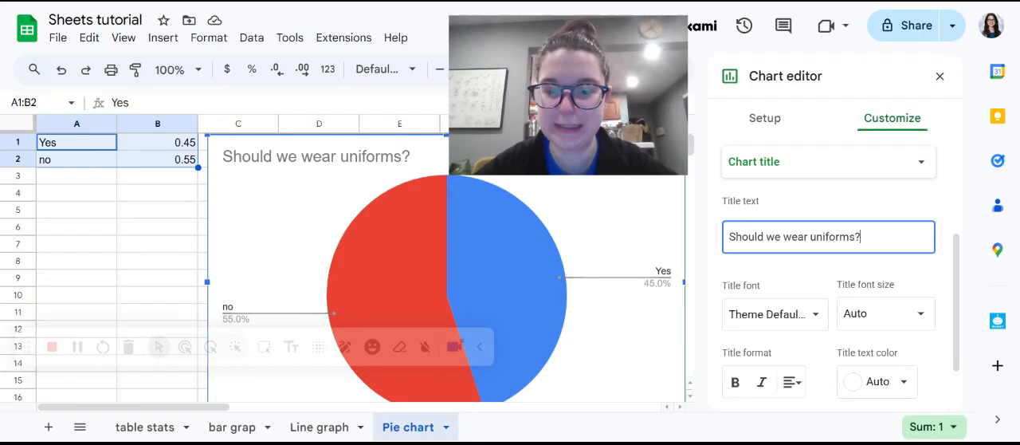
scroll(829, 239, down, 2)
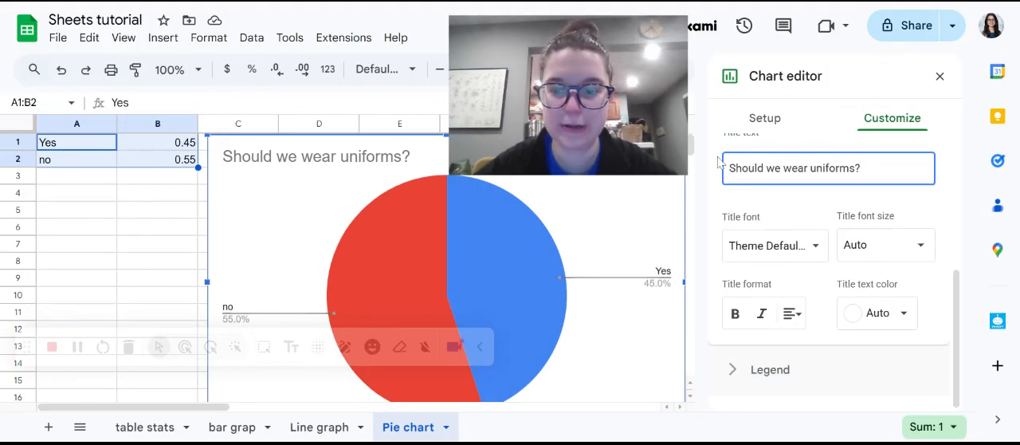
Recolor the "no" slice of the pie chart to a light magenta.
click(397, 277)
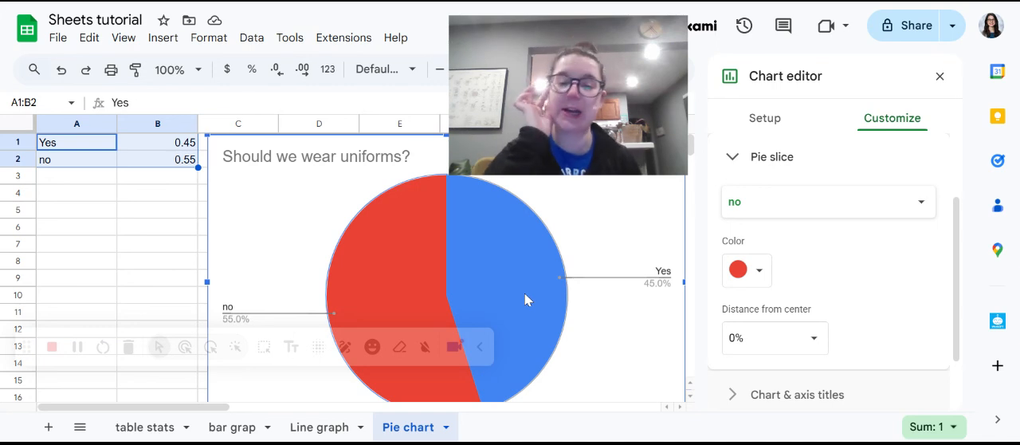
click(748, 275)
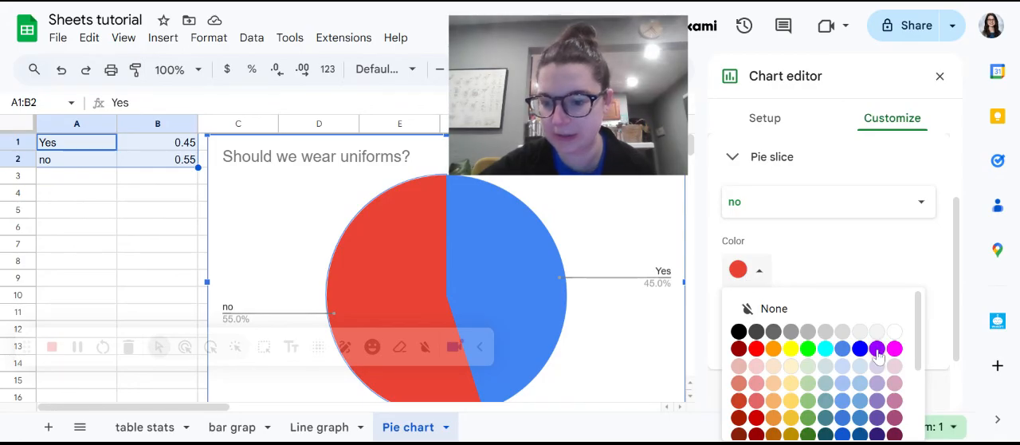
click(894, 400)
Recolor the "Yes" slice of the pie chart, trying dark magenta first and settling on dark yellow.
click(520, 301)
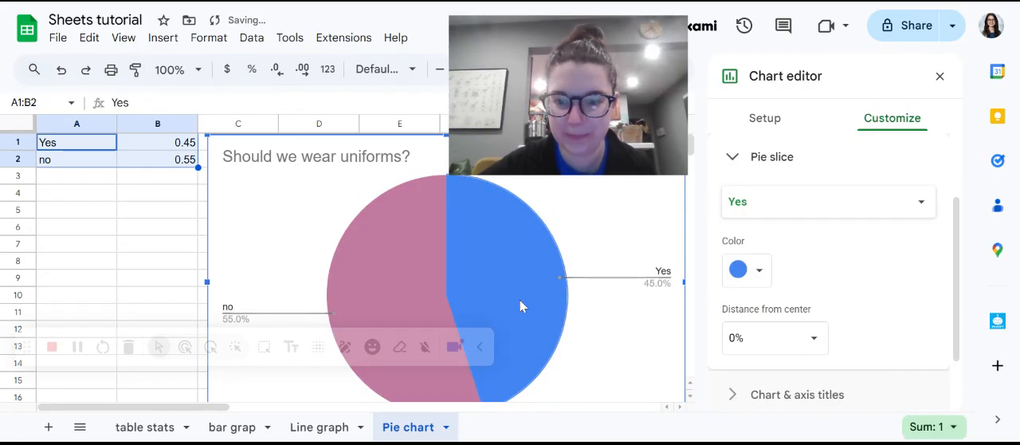
click(741, 270)
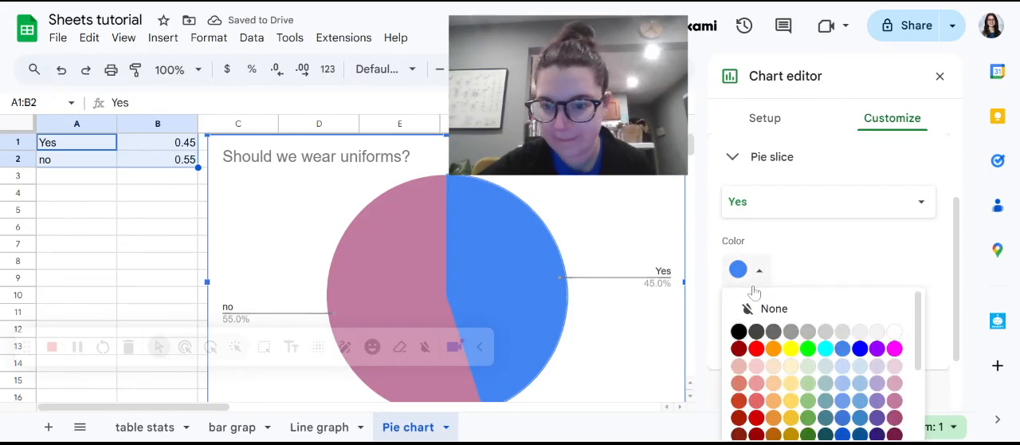
click(895, 417)
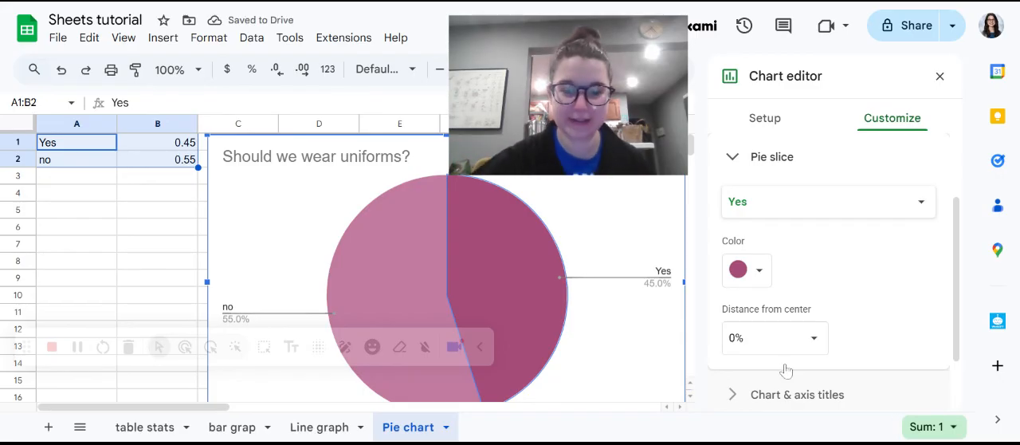
click(756, 281)
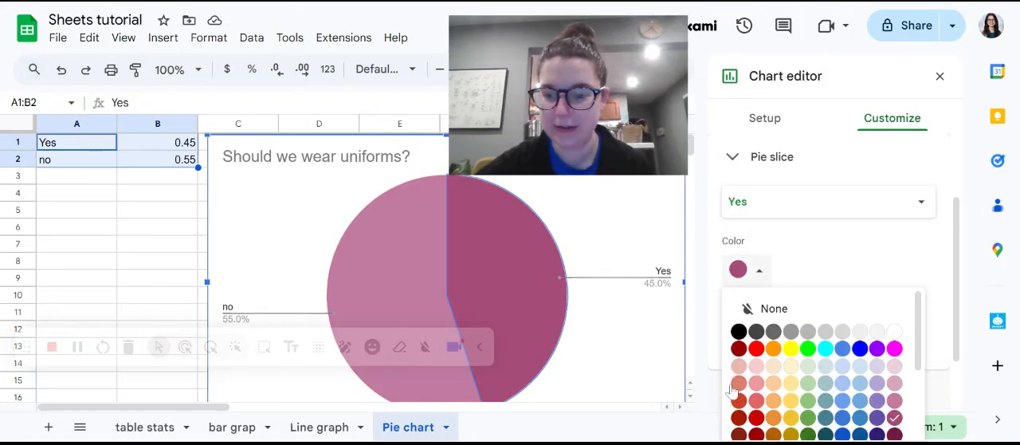
click(791, 434)
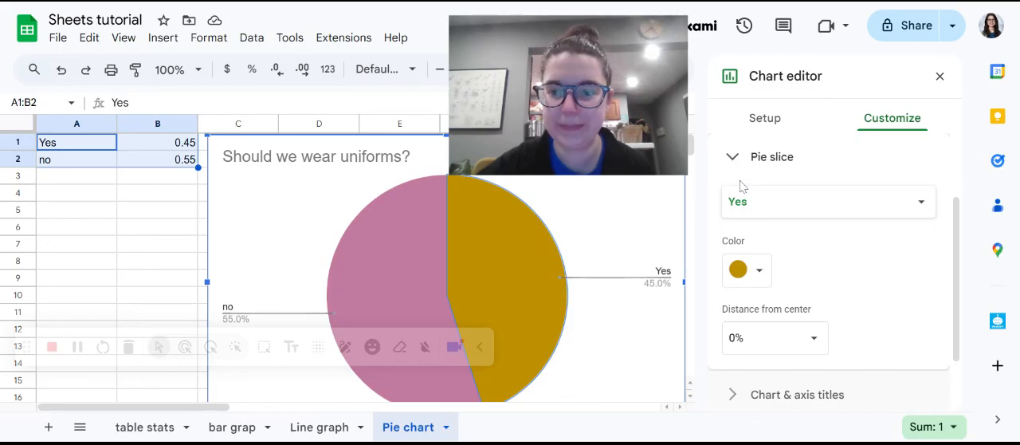
Undo the color changes made to both the "Yes" and "no" slices.
click(61, 69)
click(61, 70)
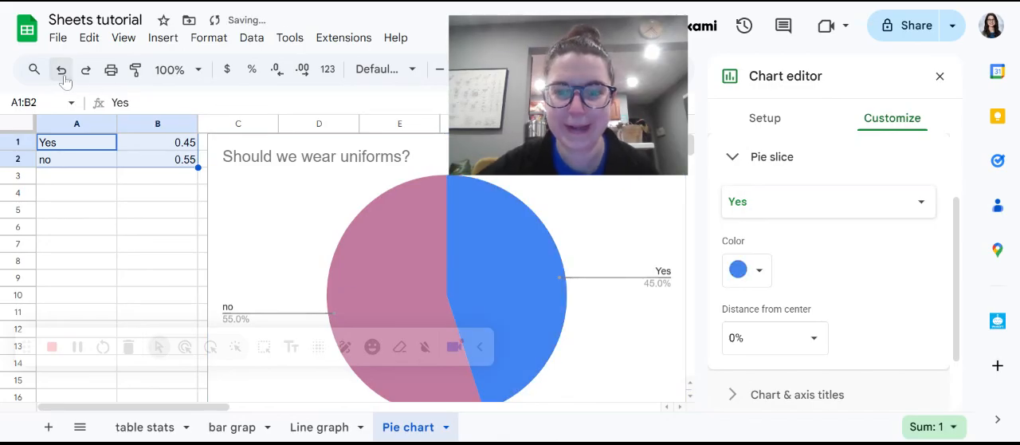
click(61, 70)
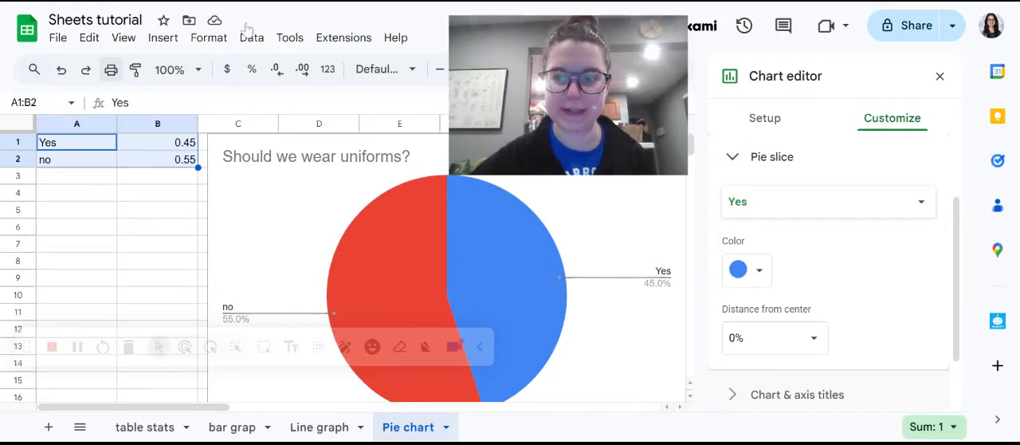
Close the chart editor of the "Should we wear uniforms?" pie chart.
click(939, 76)
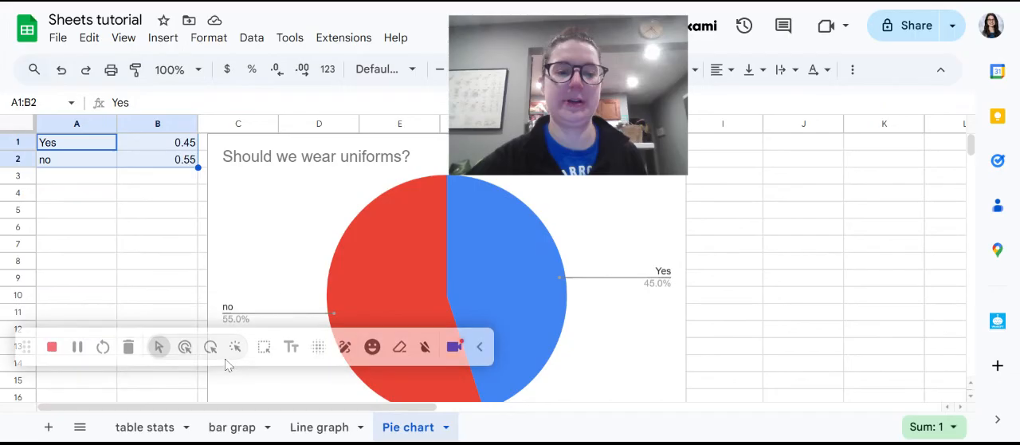